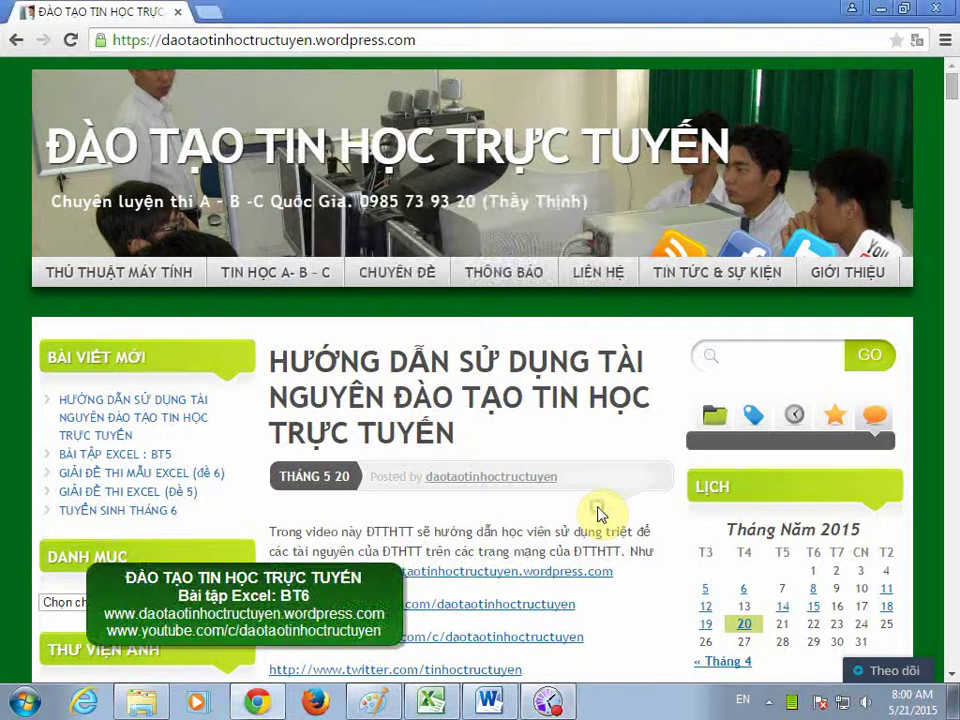
# Below the Word heading, type the greeting 'Chào các bạn' and a line introducing Excel exercise 6
pyautogui.click(489, 702)
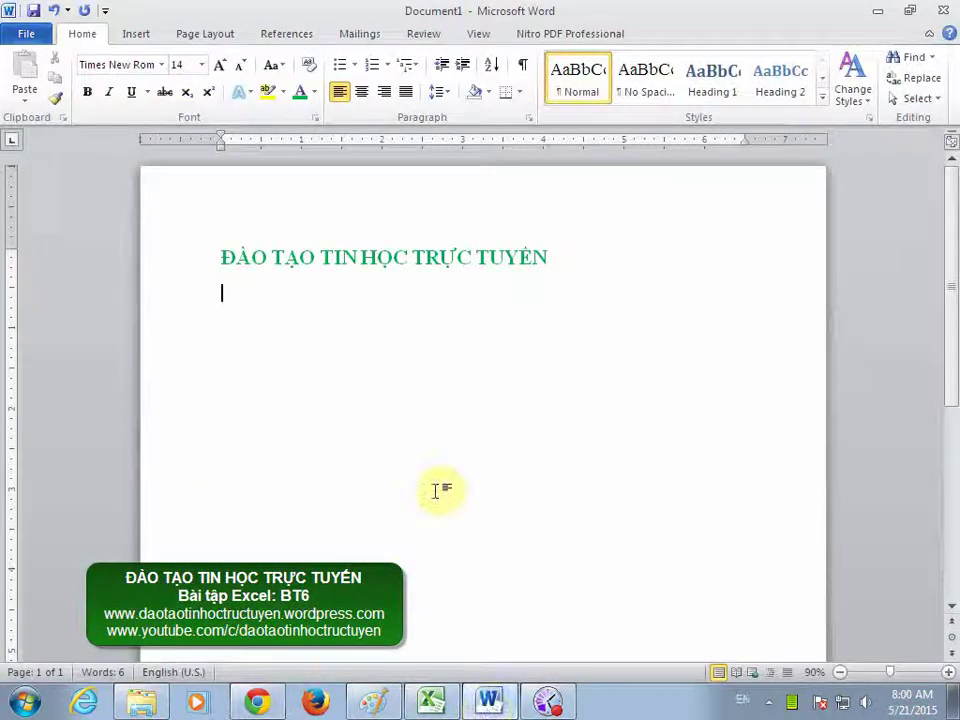
pyautogui.write('Chào')
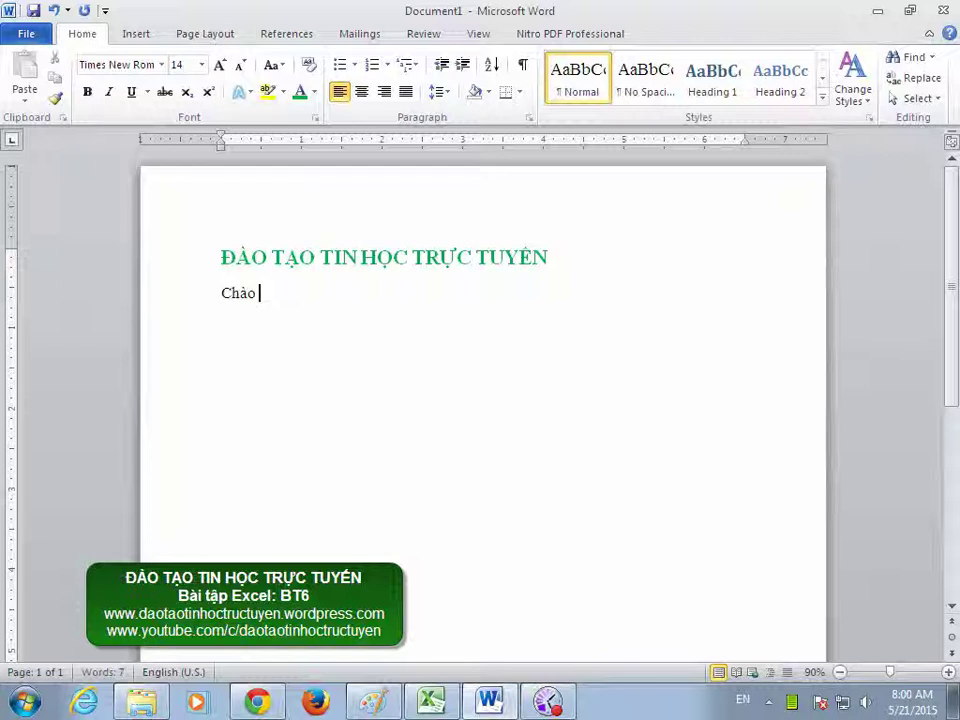
pyautogui.write(' cs')
pyautogui.write('an')
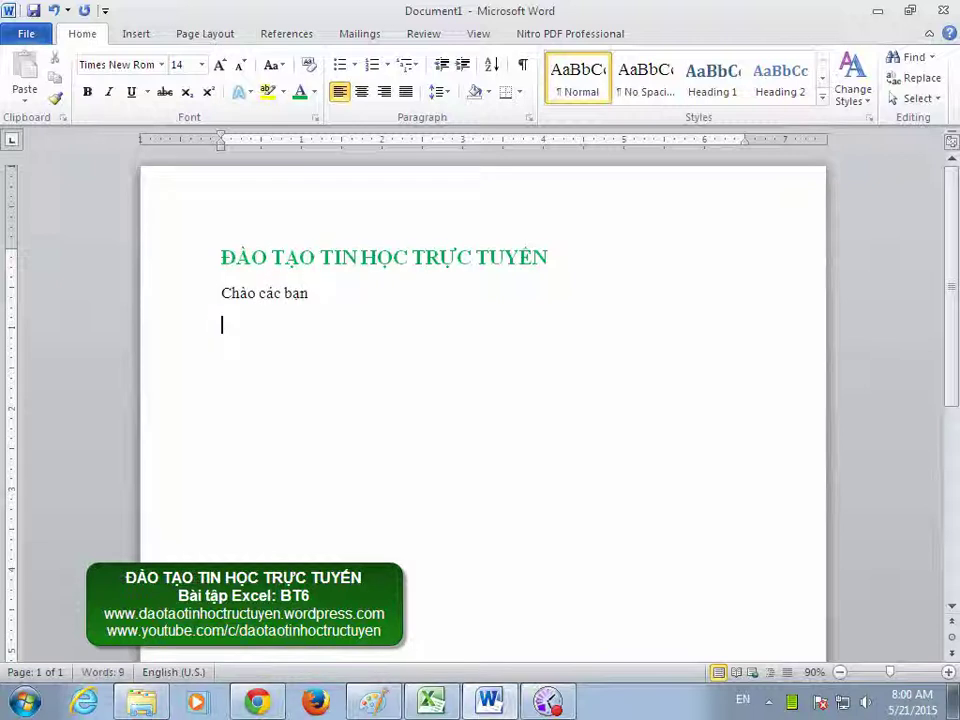
pyautogui.write('chusng')
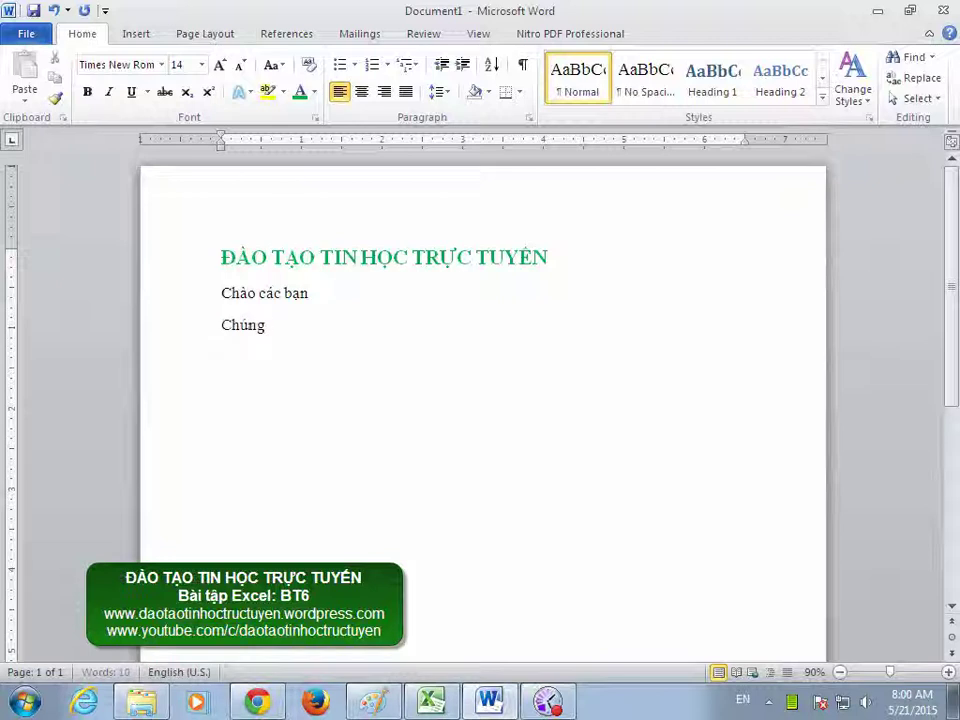
pyautogui.write('  tie')
pyautogui.write('j')
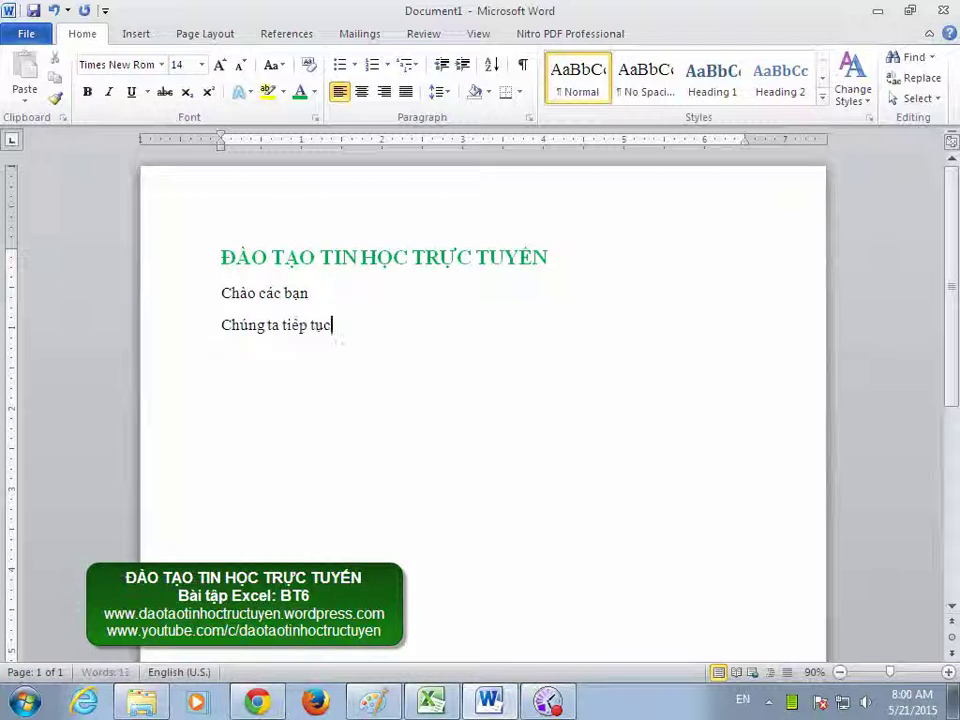
pyautogui.write('vo')
pyautogui.write(' b')
pyautogui.write('f t')
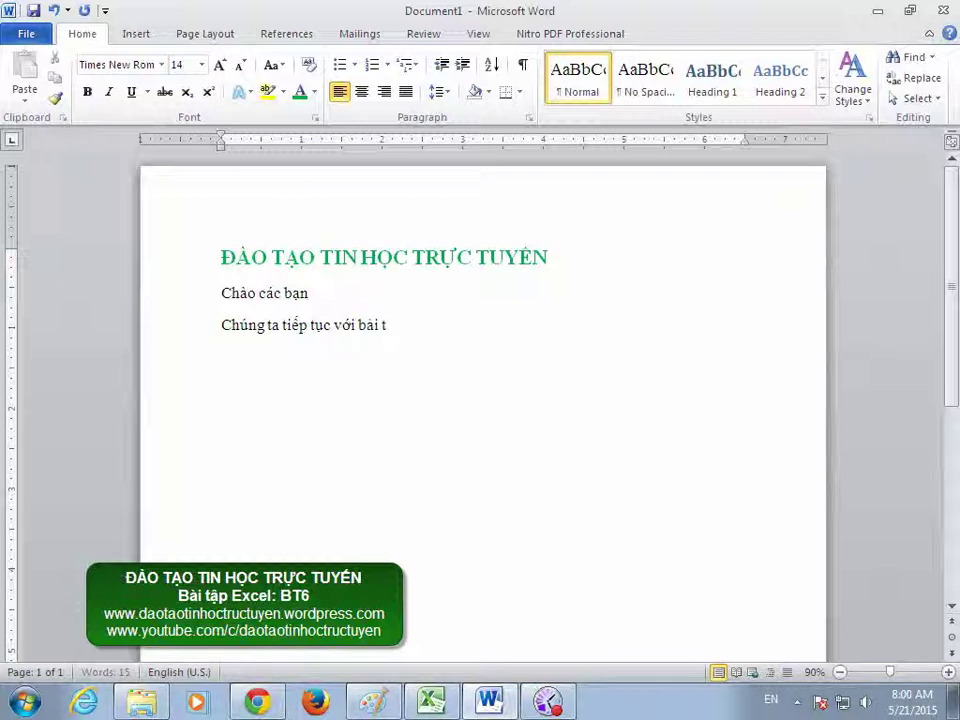
pyautogui.write(' 6')
pyautogui.write(' của môn')
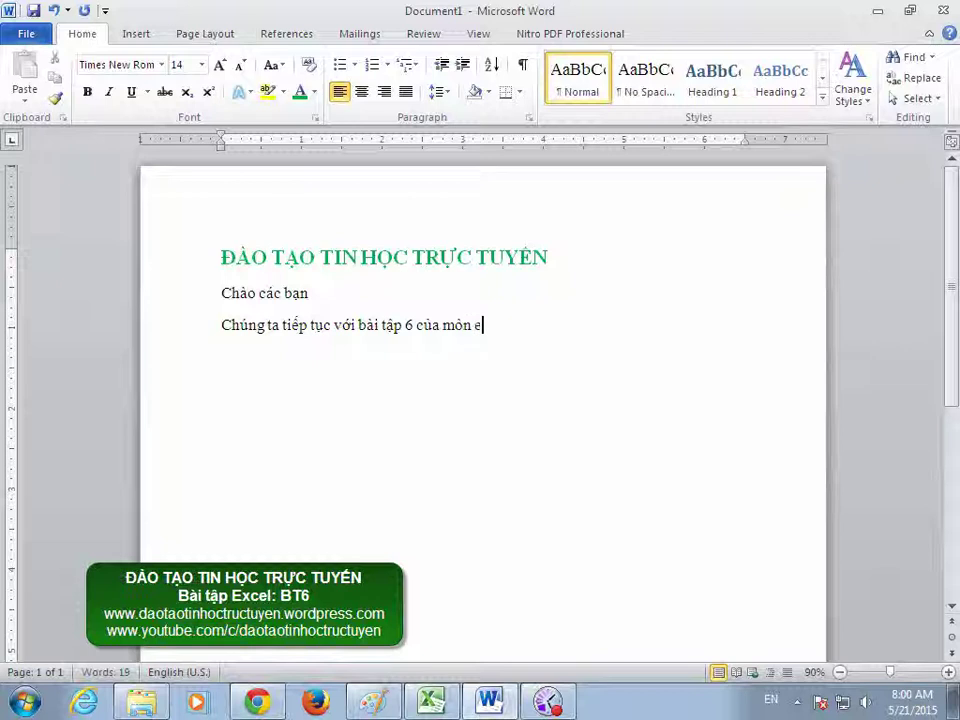
pyautogui.write(' el')
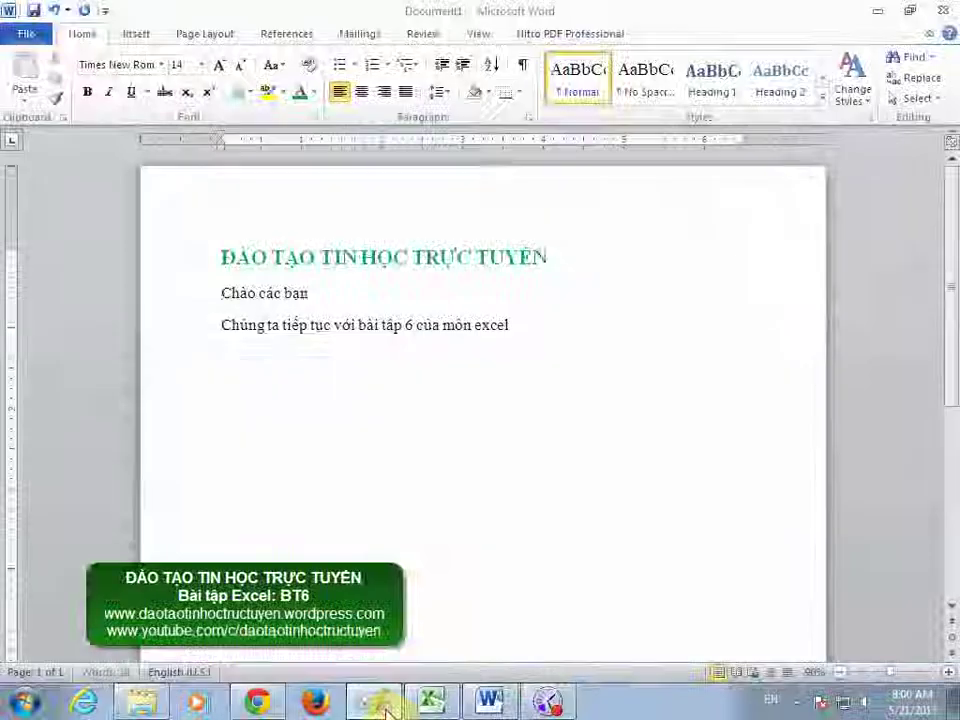
# In bt6.jpg, scroll to the requirements and underline Số Tuần with the Pencil
pyautogui.click(388, 708)
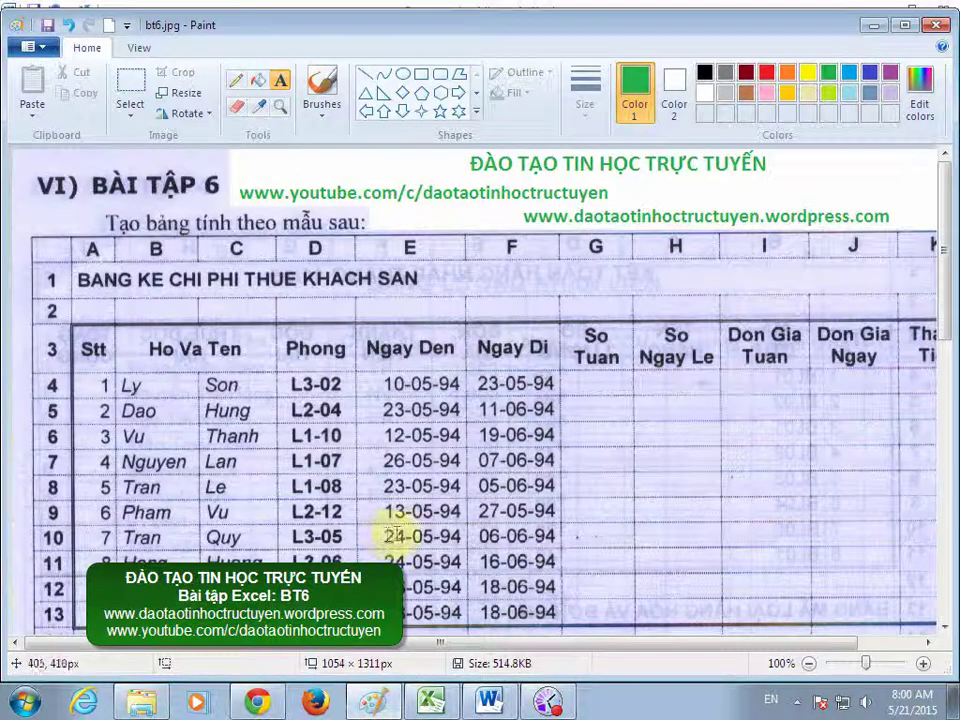
pyautogui.scroll(-3, 285, 442)
pyautogui.scroll(-3, 287, 448)
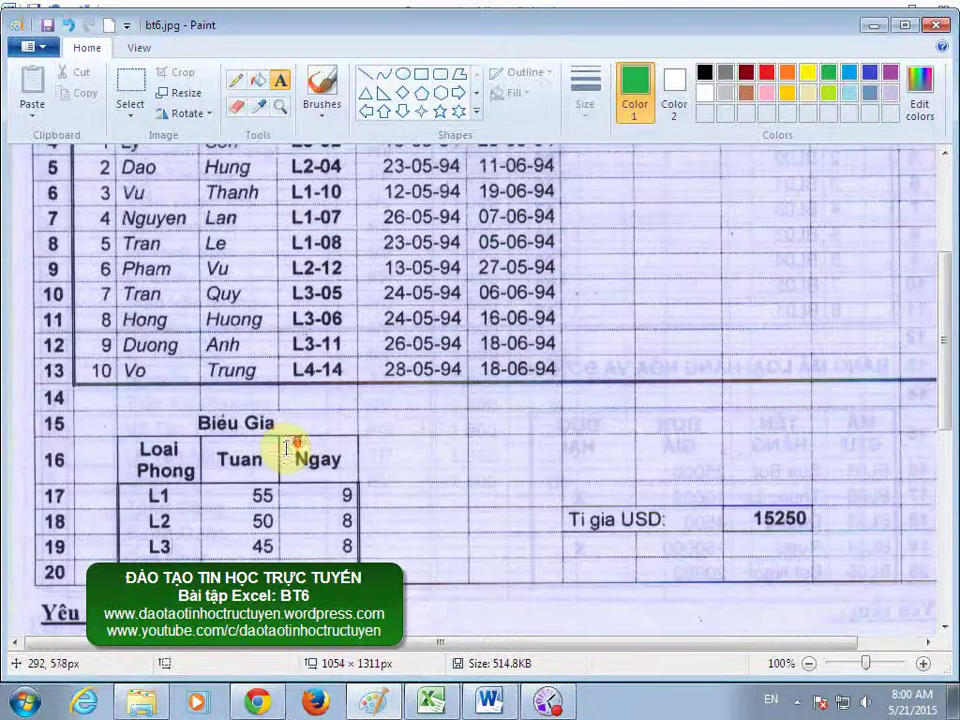
pyautogui.scroll(-3, 287, 448)
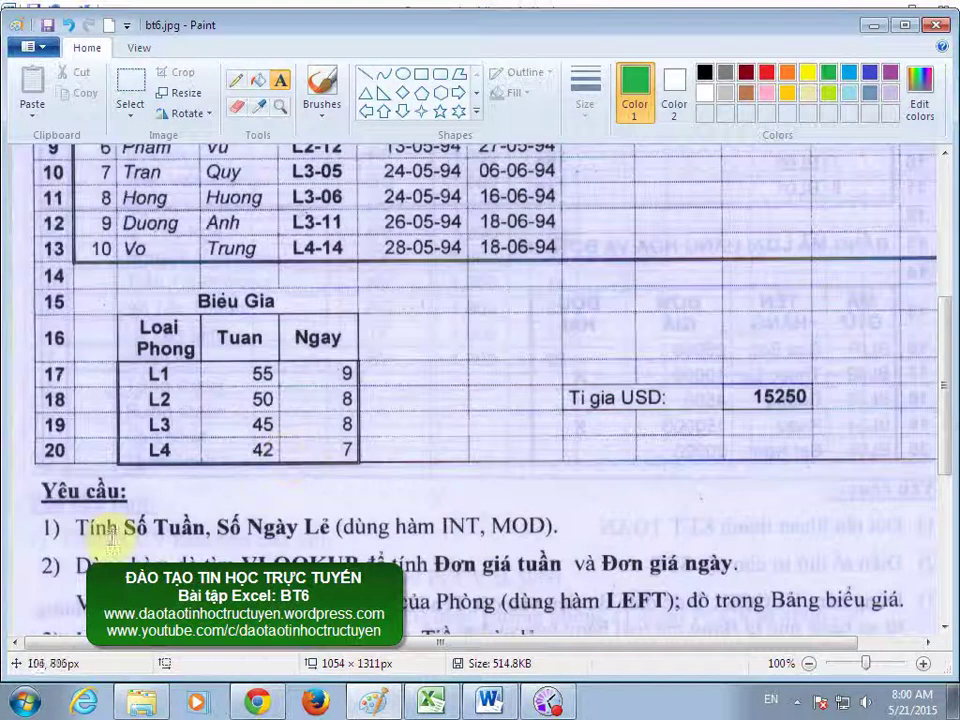
pyautogui.click(236, 80)
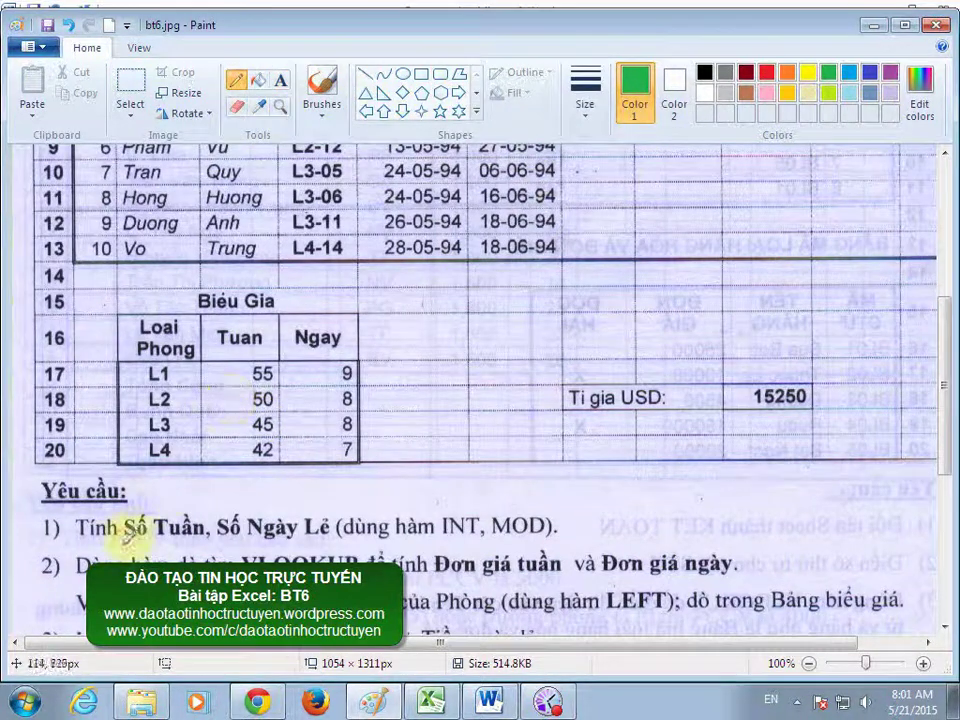
pyautogui.moveTo(124, 539); pyautogui.dragTo(200, 539)
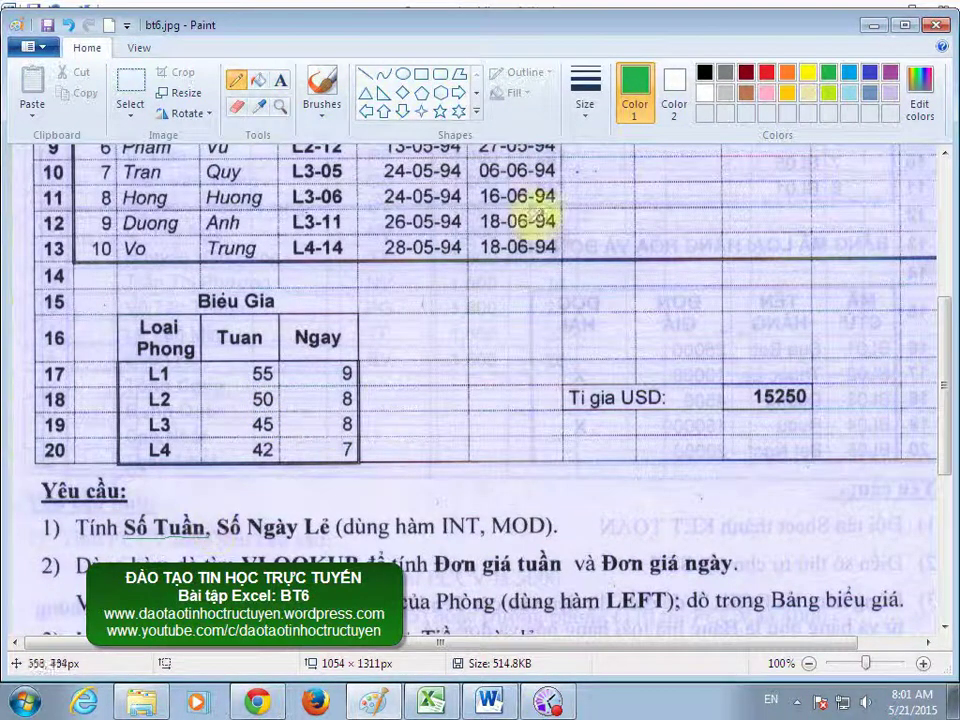
# With the thickest pencil size, underline Số Ngày Lẻ and circle INT and MOD in green
pyautogui.click(585, 92)
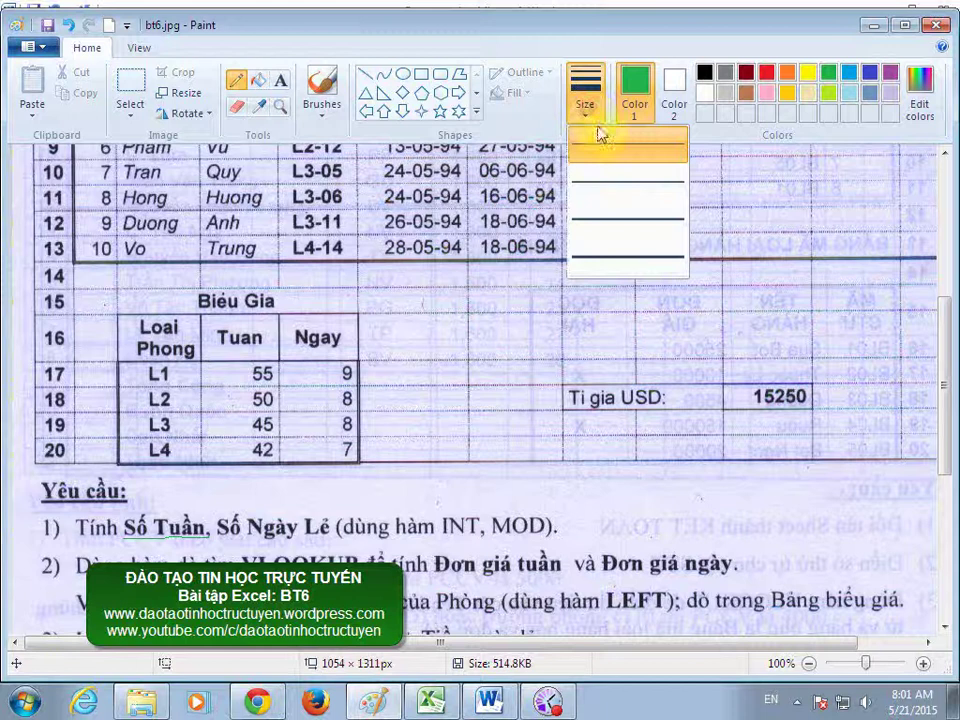
pyautogui.click(620, 260)
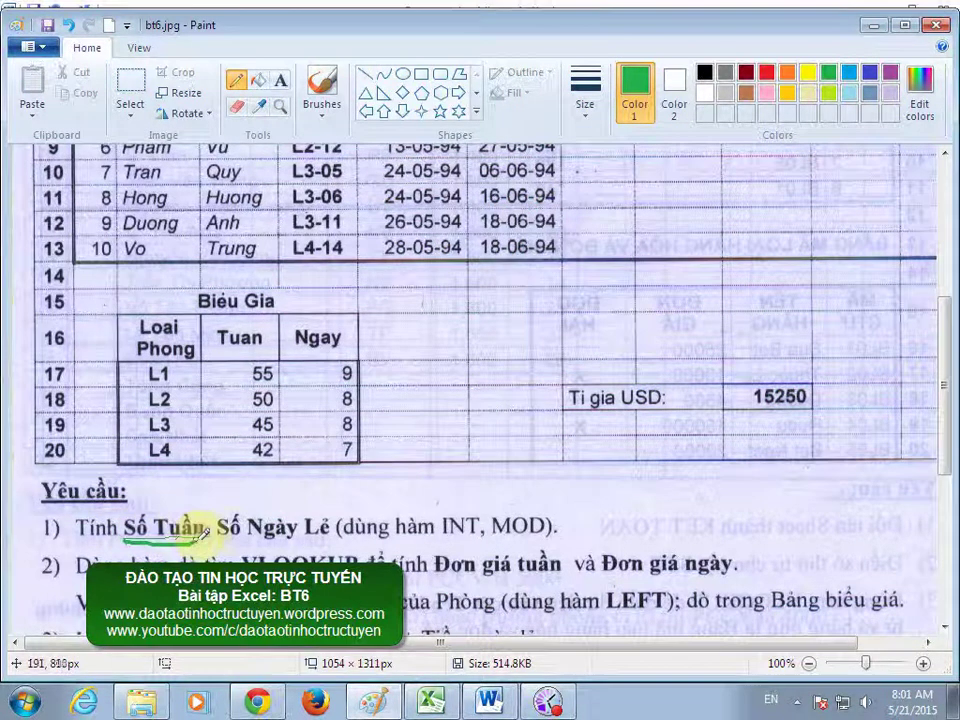
pyautogui.moveTo(220, 539); pyautogui.dragTo(315, 538)
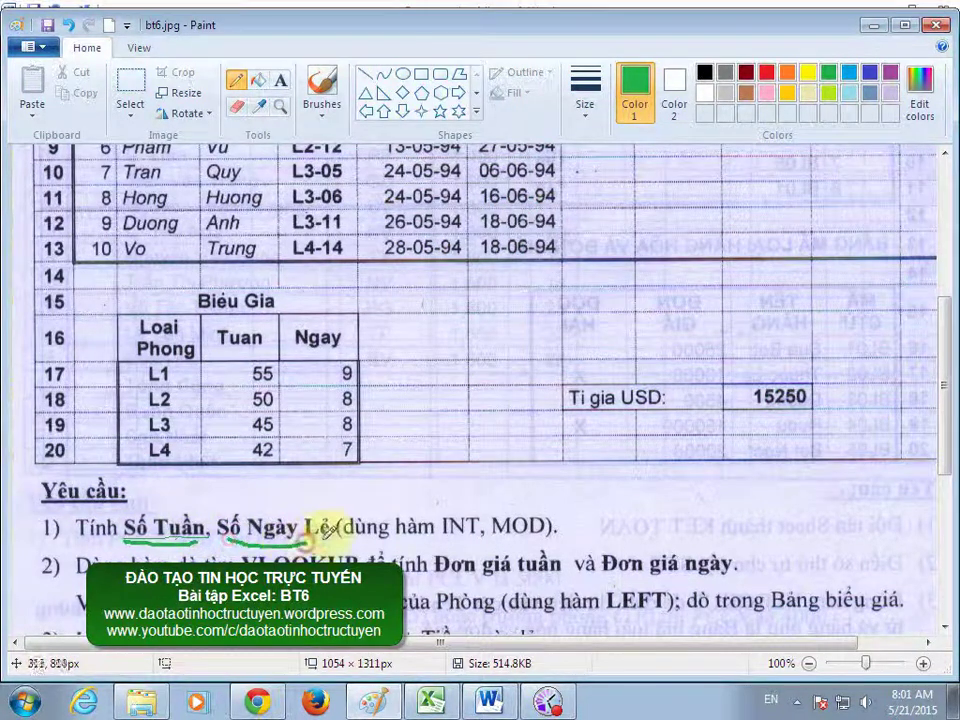
pyautogui.moveTo(456, 510); pyautogui.dragTo(470, 528)
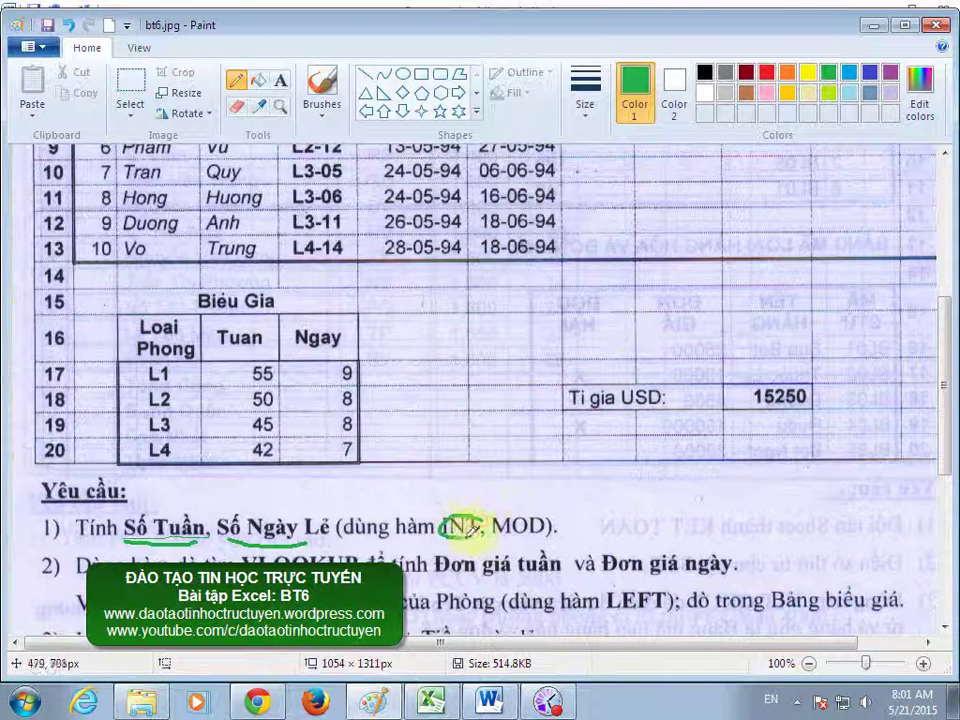
pyautogui.moveTo(540, 519)
pyautogui.mouseDown()
pyautogui.moveTo(546, 514)
pyautogui.moveTo(514, 497)
pyautogui.moveTo(496, 510)
pyautogui.mouseUp()
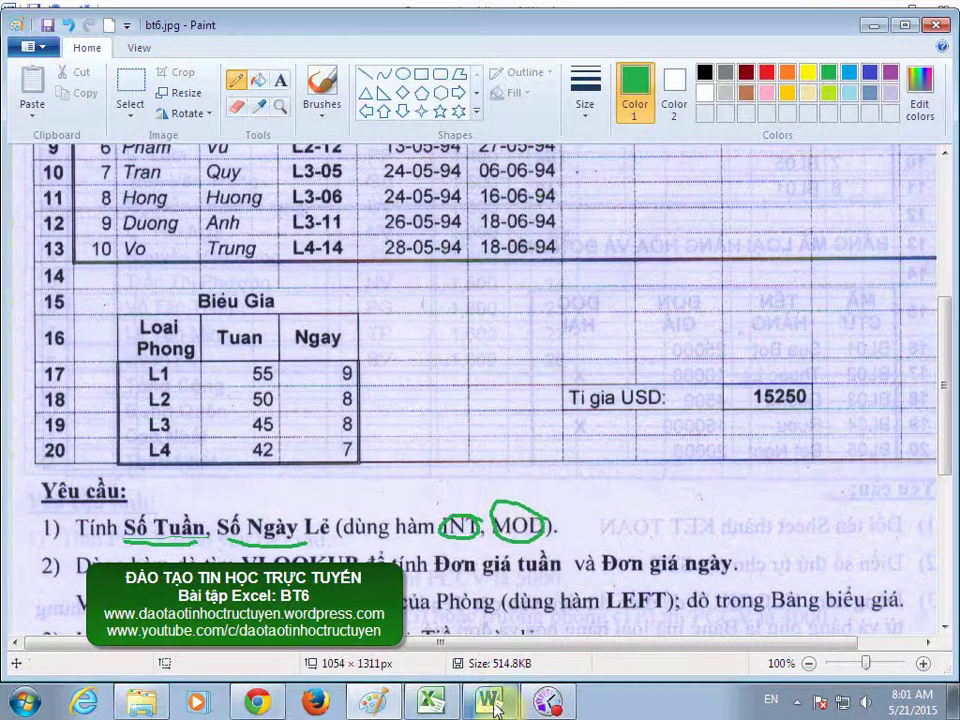
# Add a 'Câu 1:' line to the Word note saying số tuần uses the INT function
pyautogui.click(441, 708)
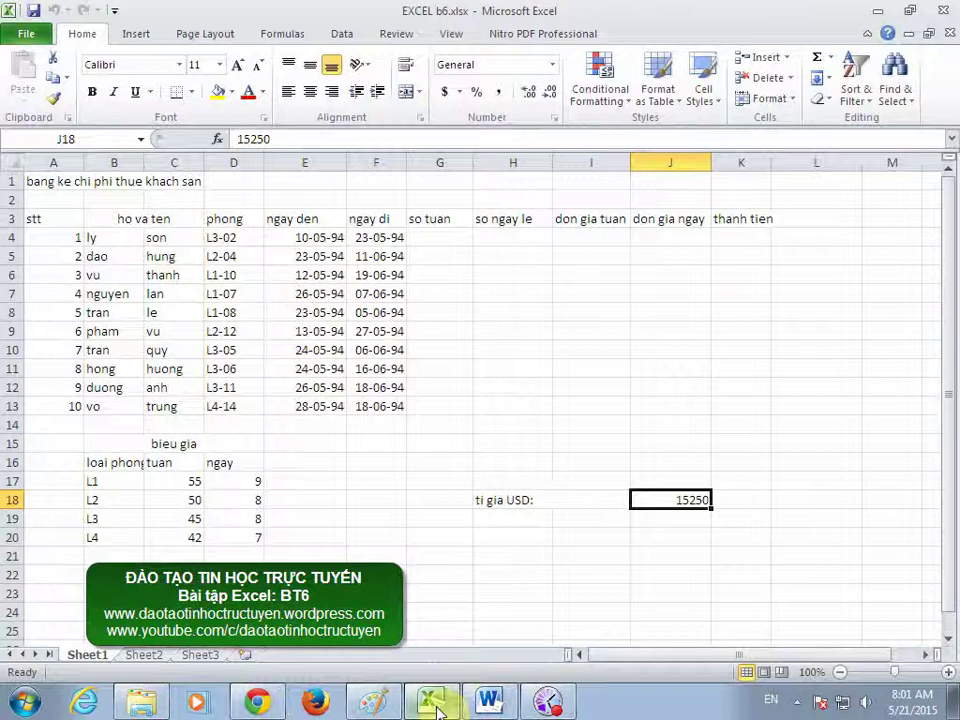
pyautogui.click(489, 702)
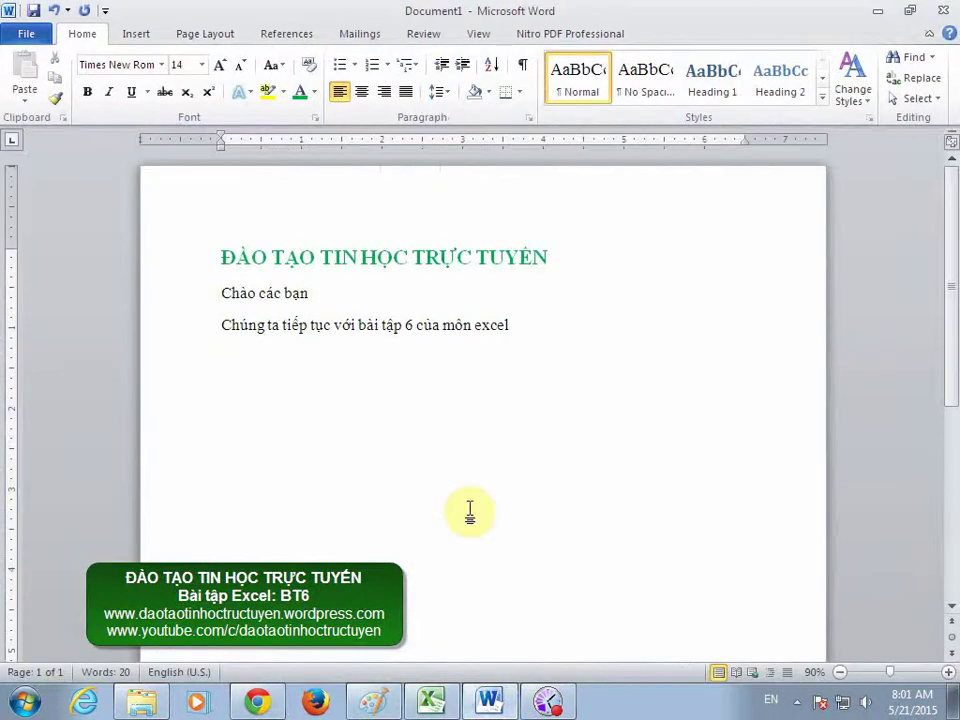
pyautogui.write('Câu')
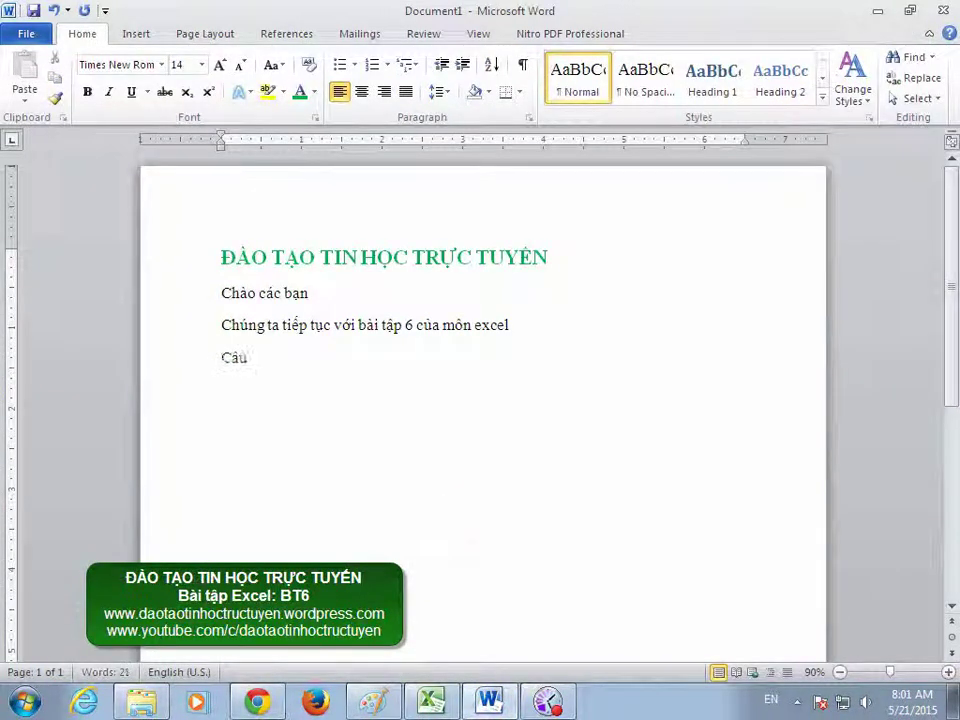
pyautogui.write(' 1: -')
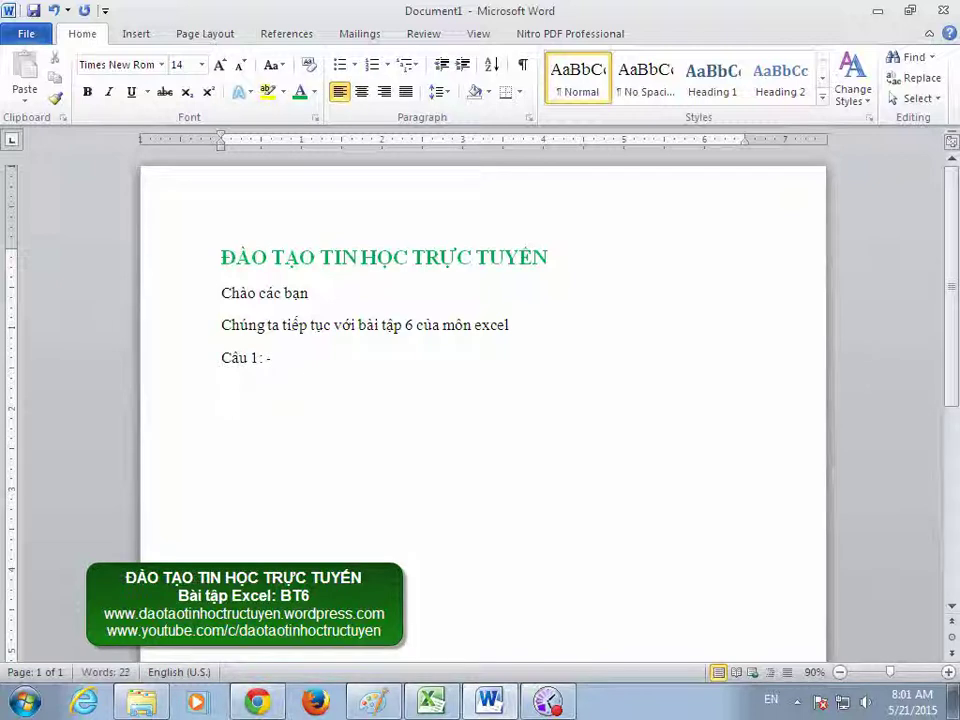
pyautogui.write('os')
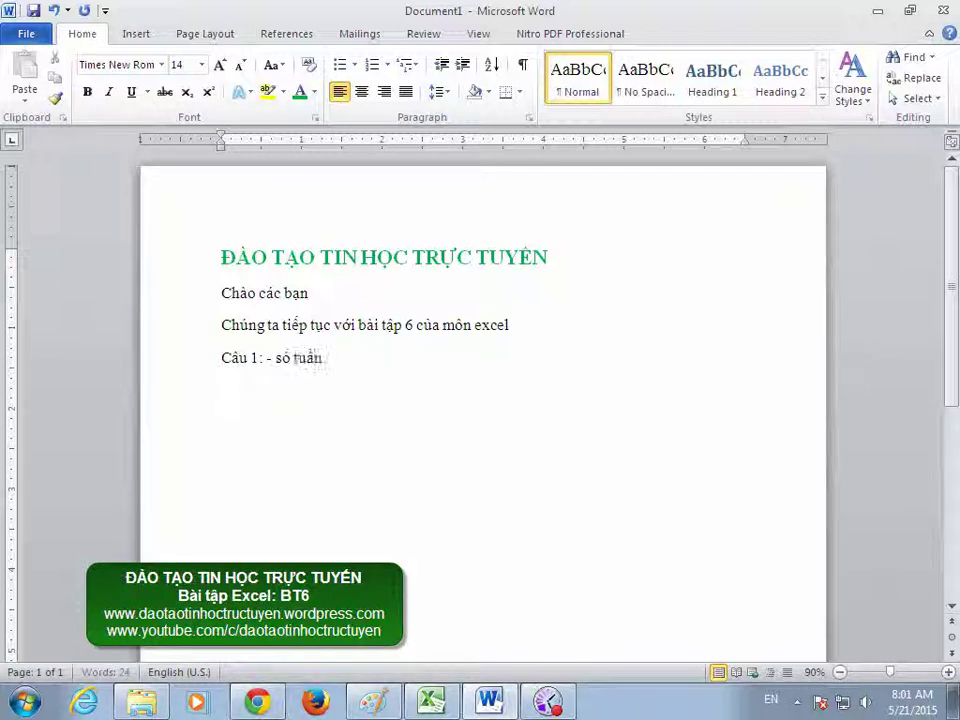
pyautogui.write(' chus')
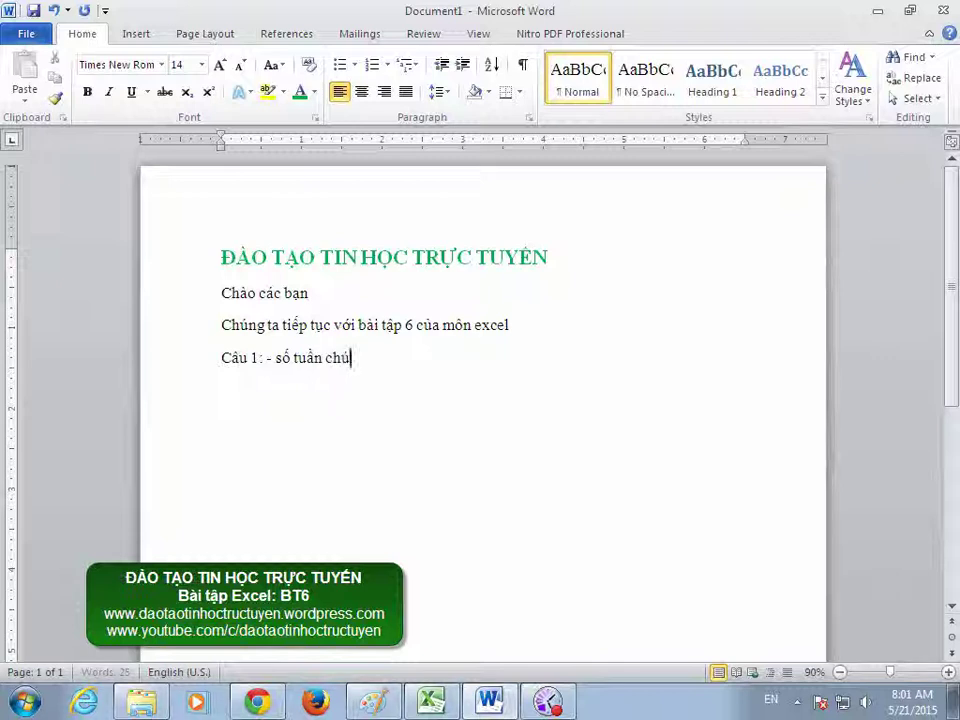
pyautogui.write('a sẽ')
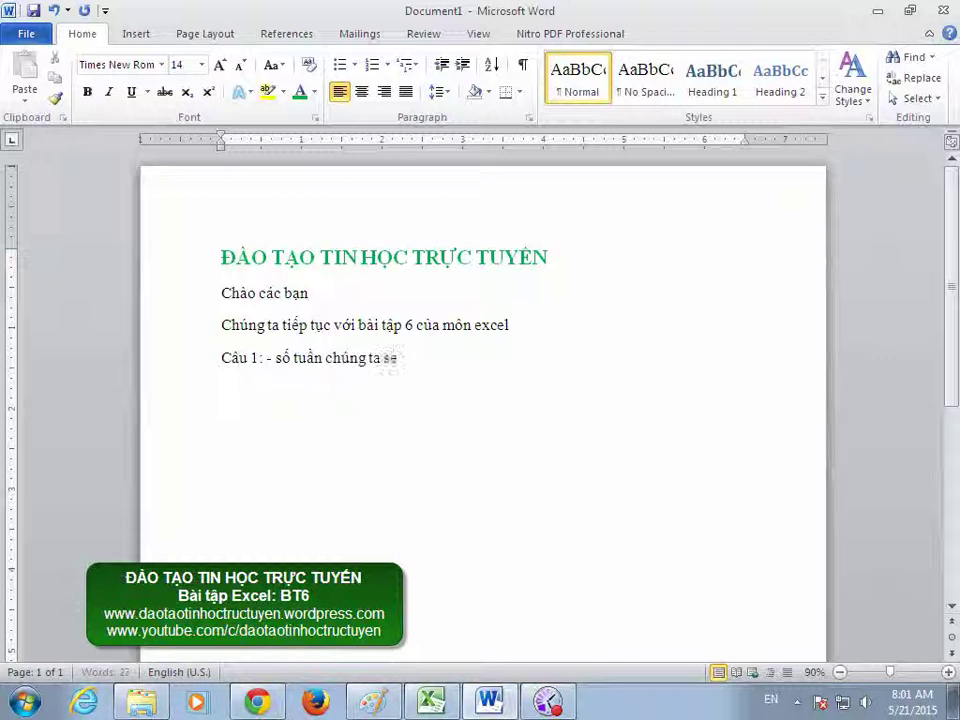
pyautogui.write('ung ha')
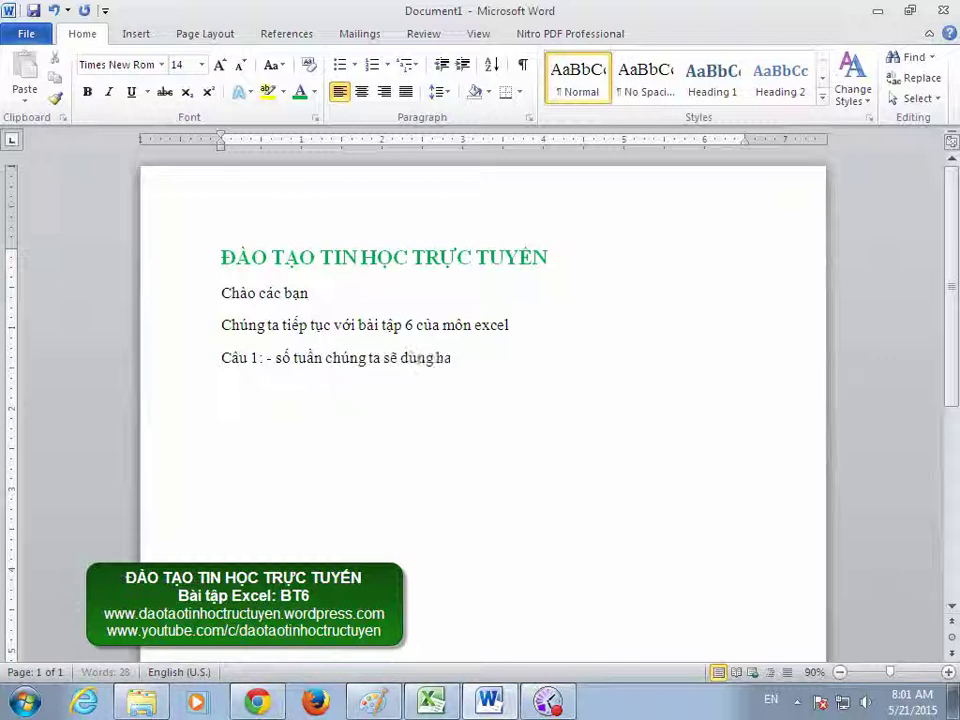
pyautogui.write('f')
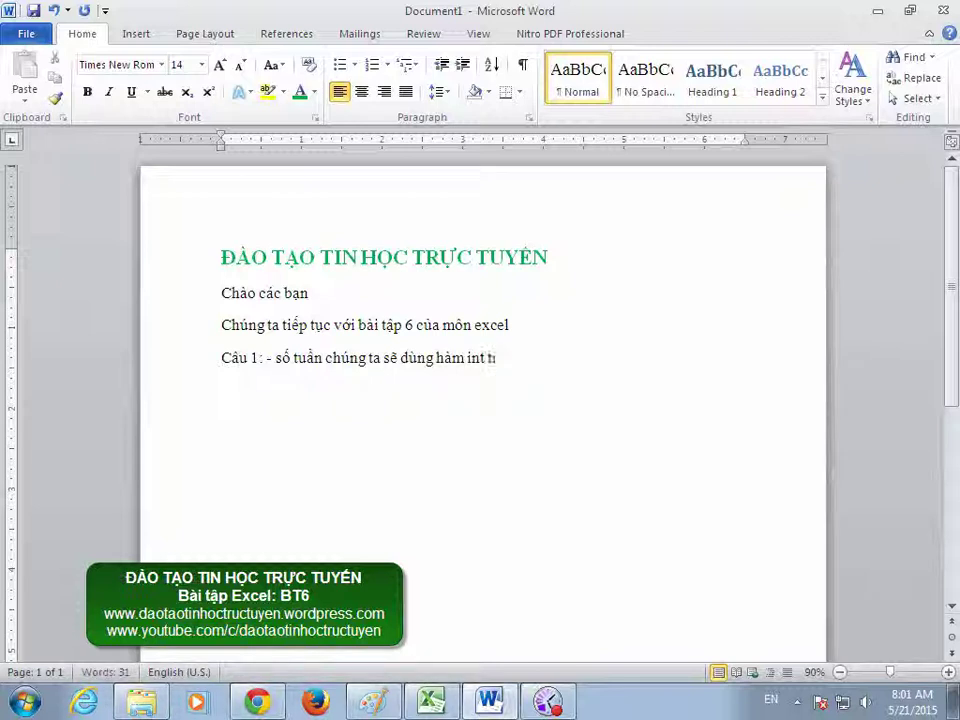
pyautogui.write(' ong')
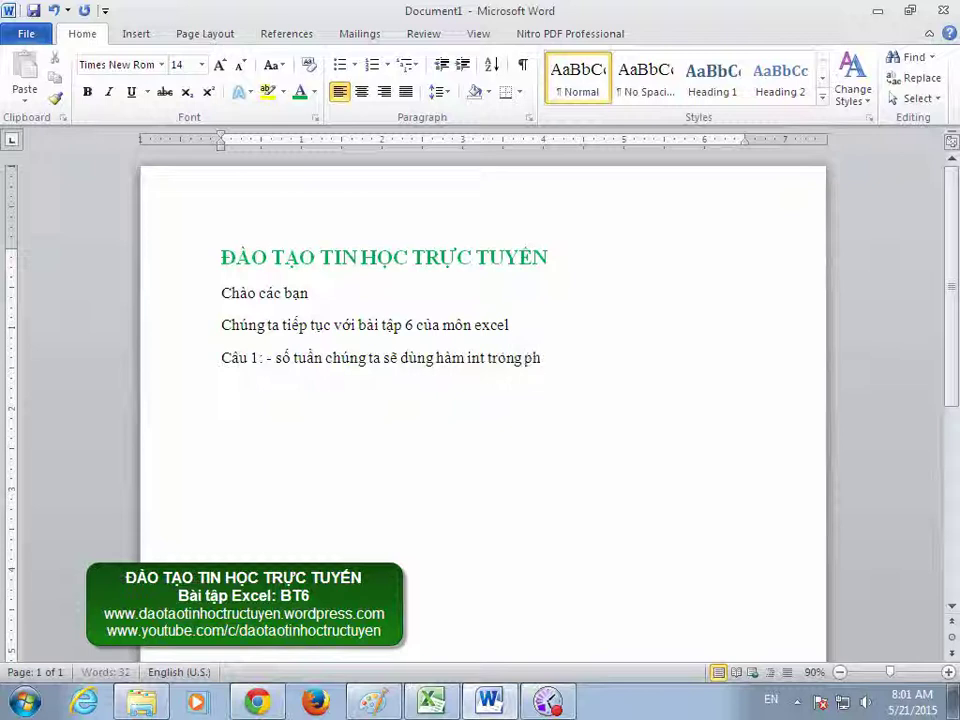
pyautogui.write(' n ')
pyautogui.write('s ')
pyautogui.write('yeest')
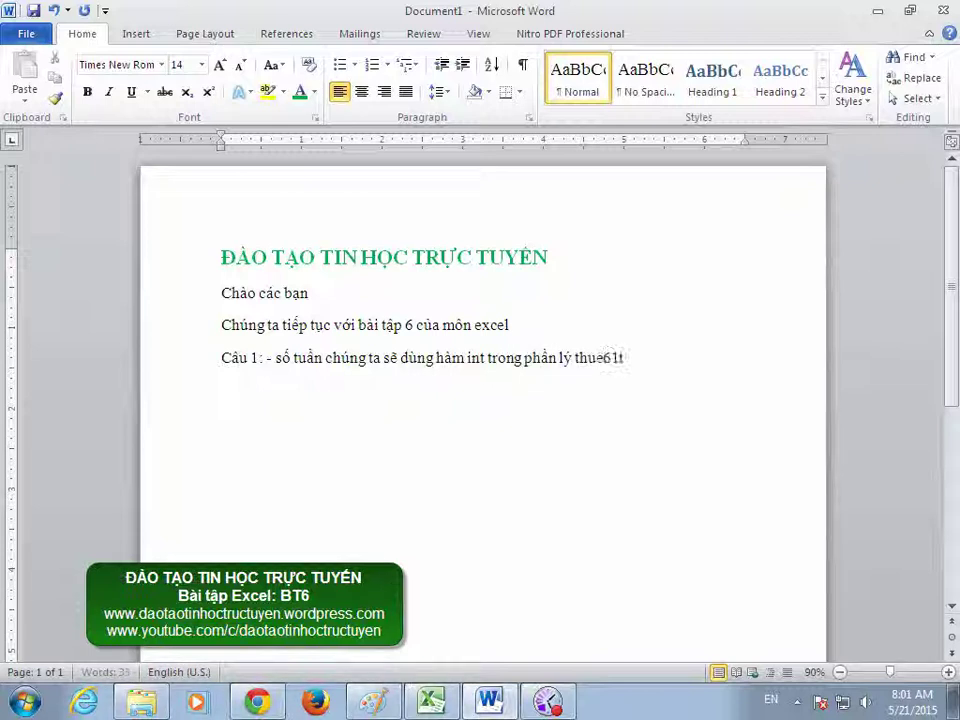
pyautogui.press('BackSpace')
pyautogui.press('BackSpace')
pyautogui.press('BackSpace')
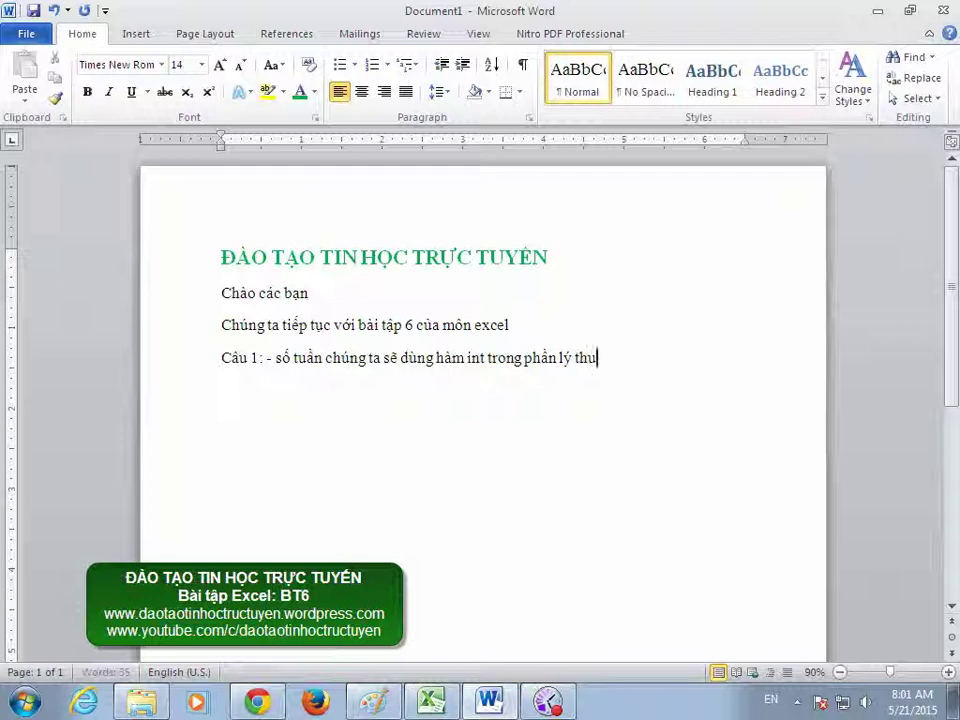
pyautogui.write('eest')
pyautogui.write('ddax h')
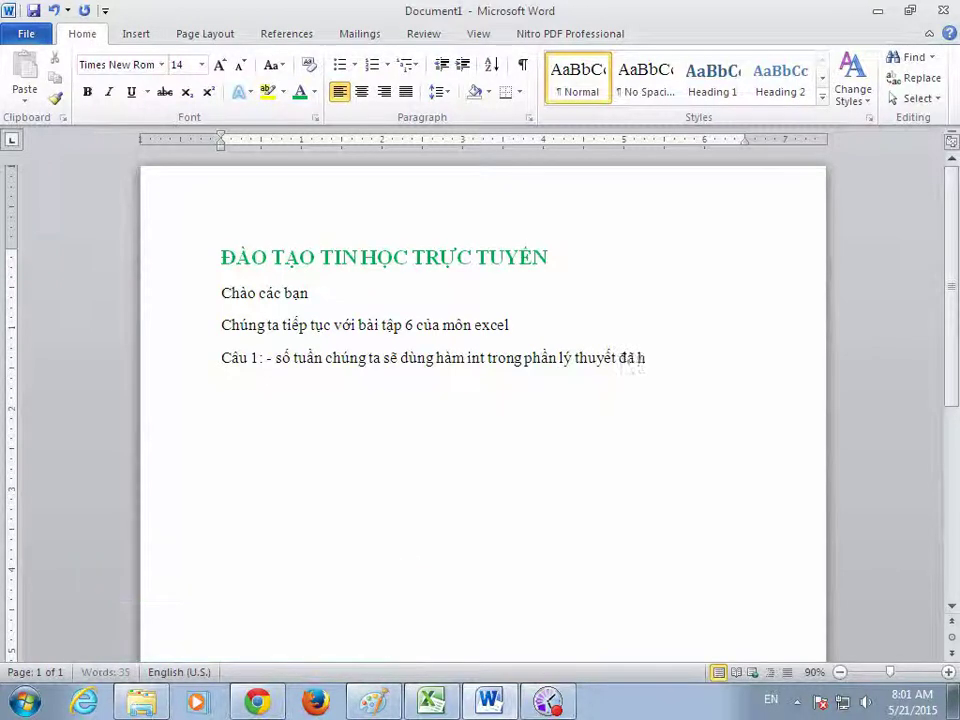
pyautogui.write('oj')
# Add an indented dash bullet reading 'Số ngày lẻ ta dùng hàm mod' under Câu 1
pyautogui.press('Return')
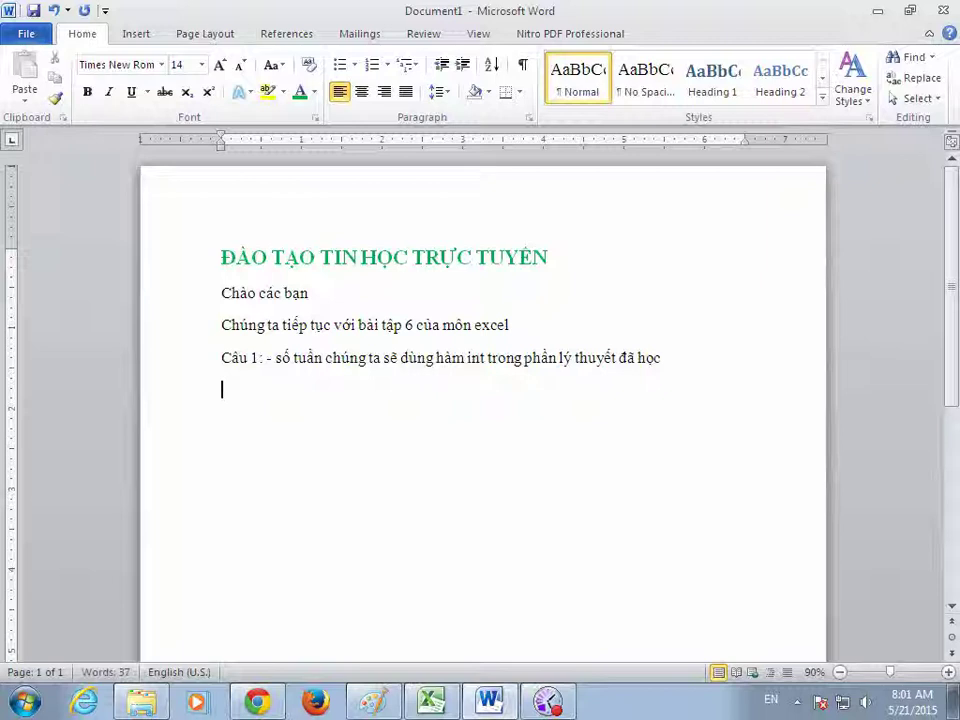
pyautogui.press('Tab')
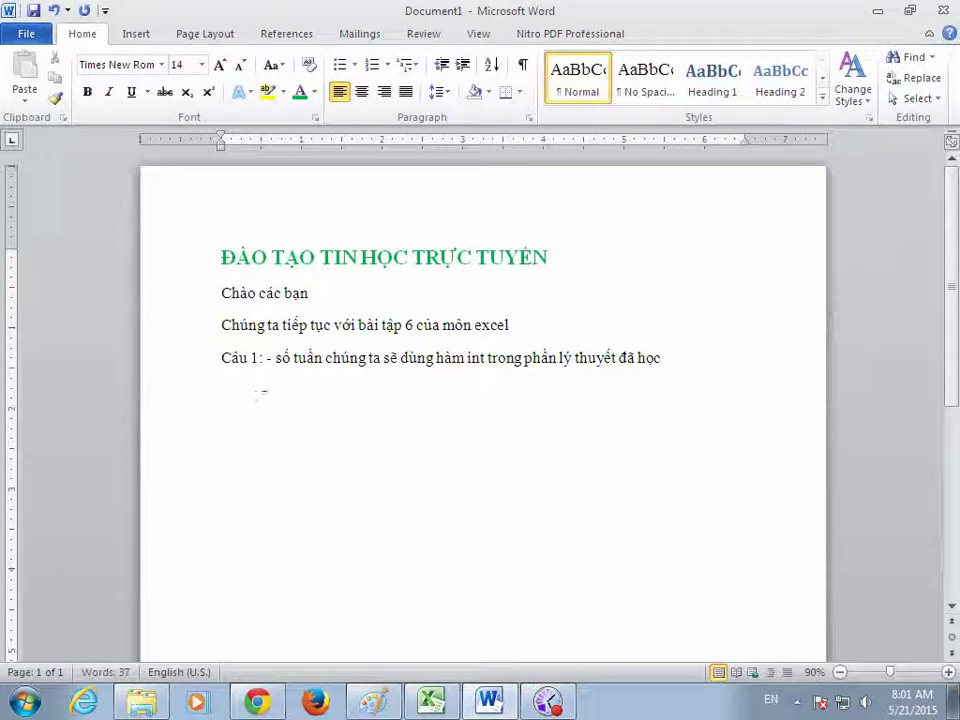
pyautogui.click(340, 64)
pyautogui.write('số')
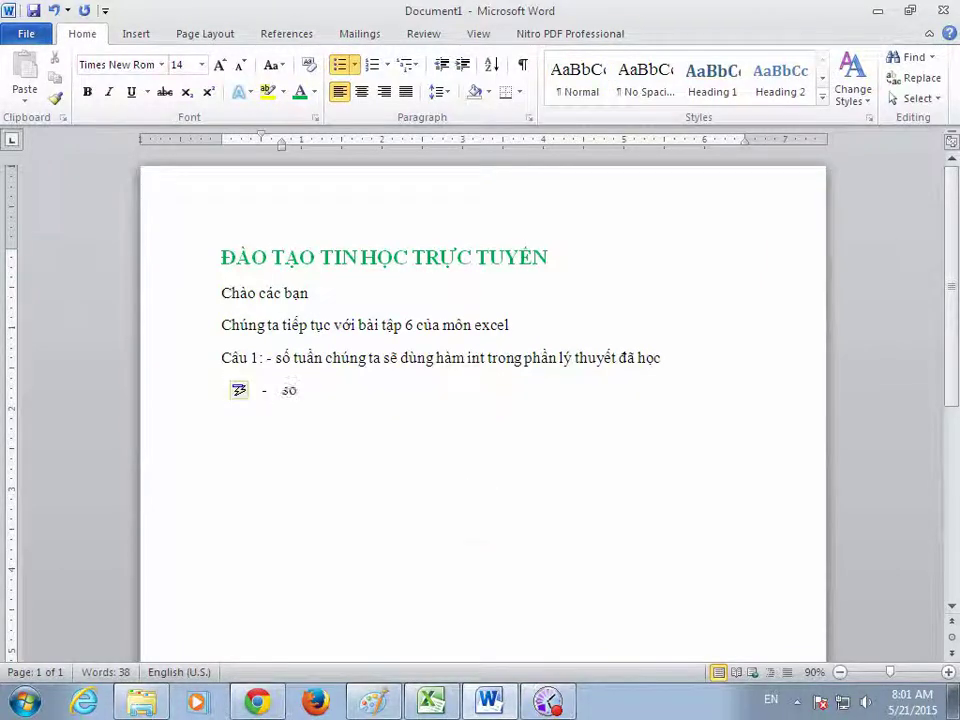
pyautogui.write('Số nga')
pyautogui.write(' t')
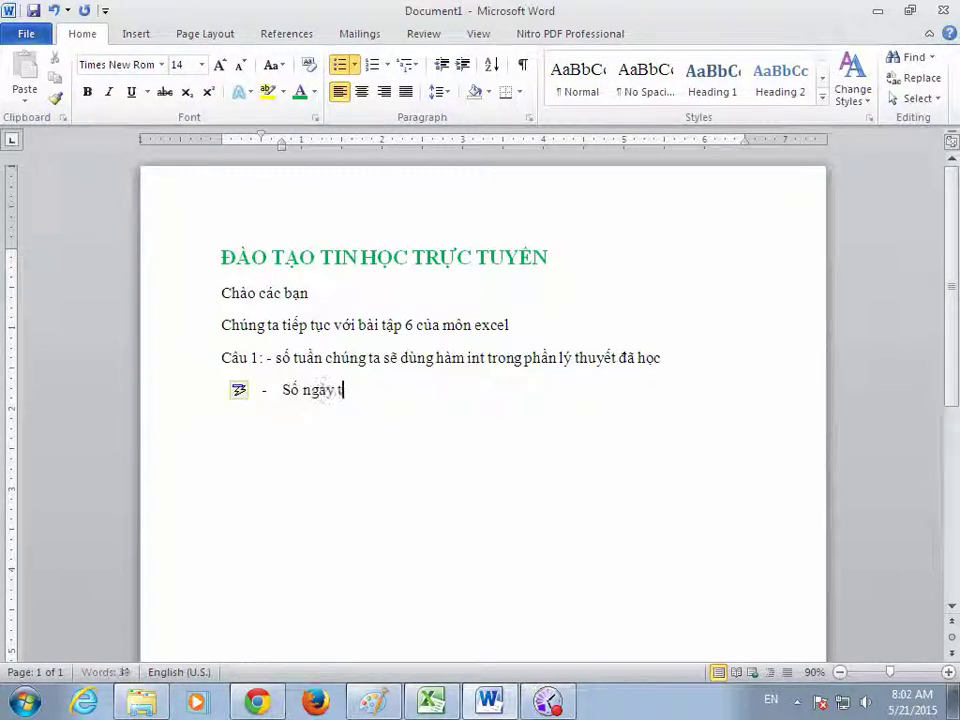
pyautogui.write('a')
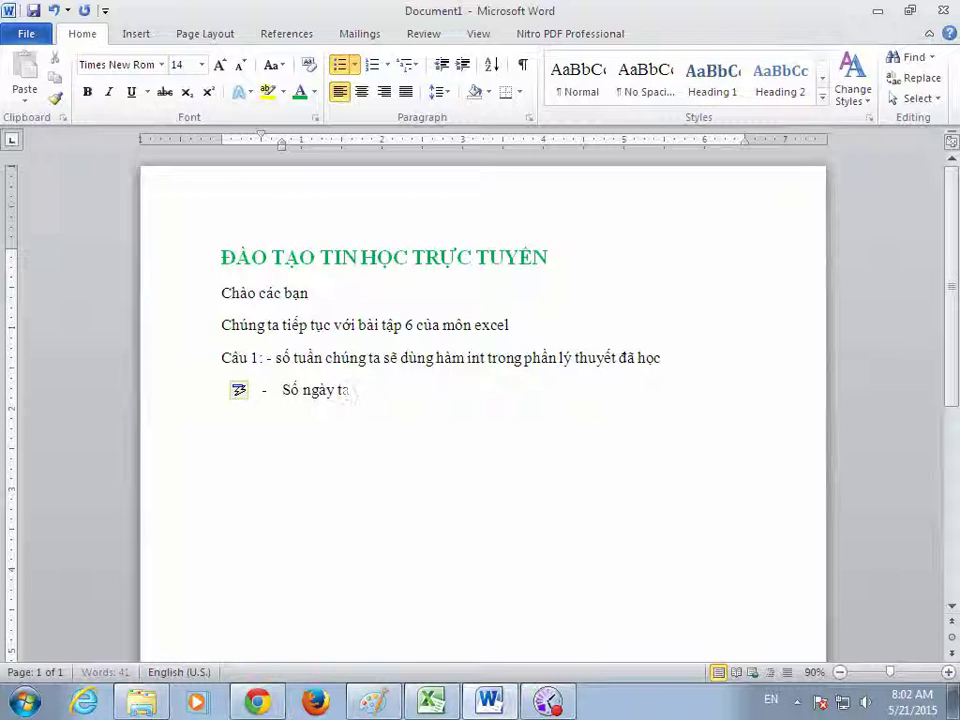
pyautogui.press('BackSpace')
pyautogui.press('BackSpace')
pyautogui.press('BackSpace')
pyautogui.write('le')
pyautogui.write('a dung')
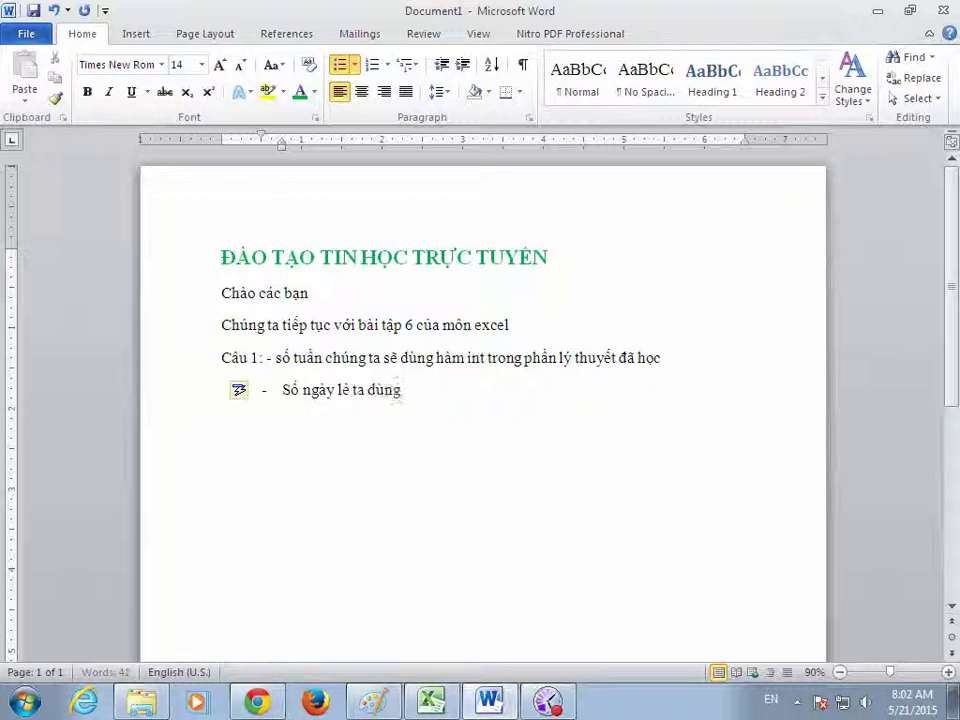
pyautogui.write(' ham mo')
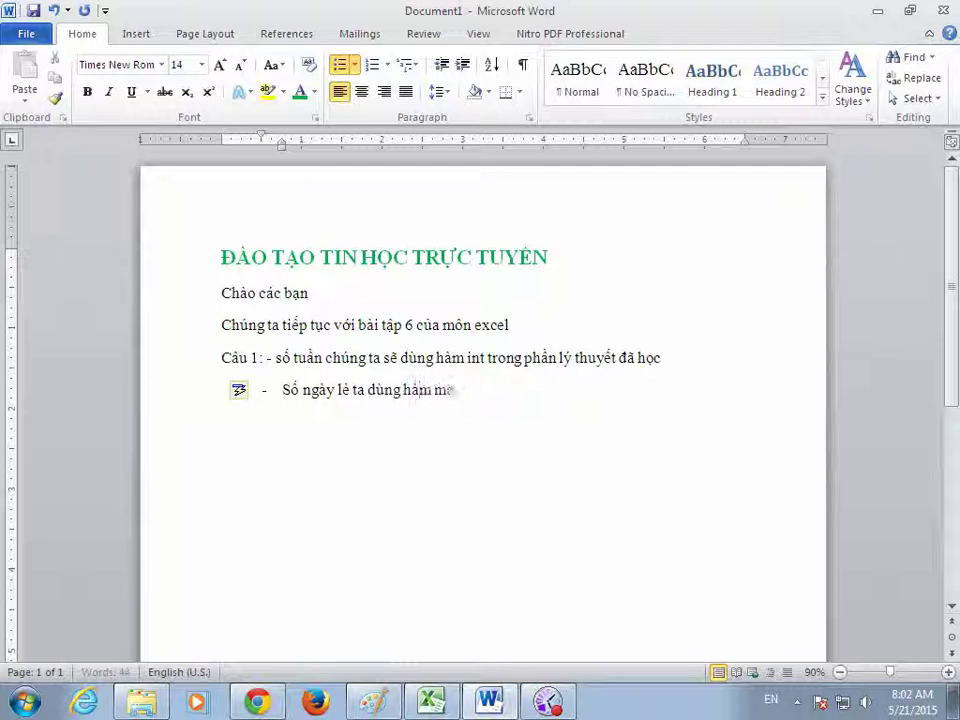
pyautogui.write('d')
pyautogui.press('Return')
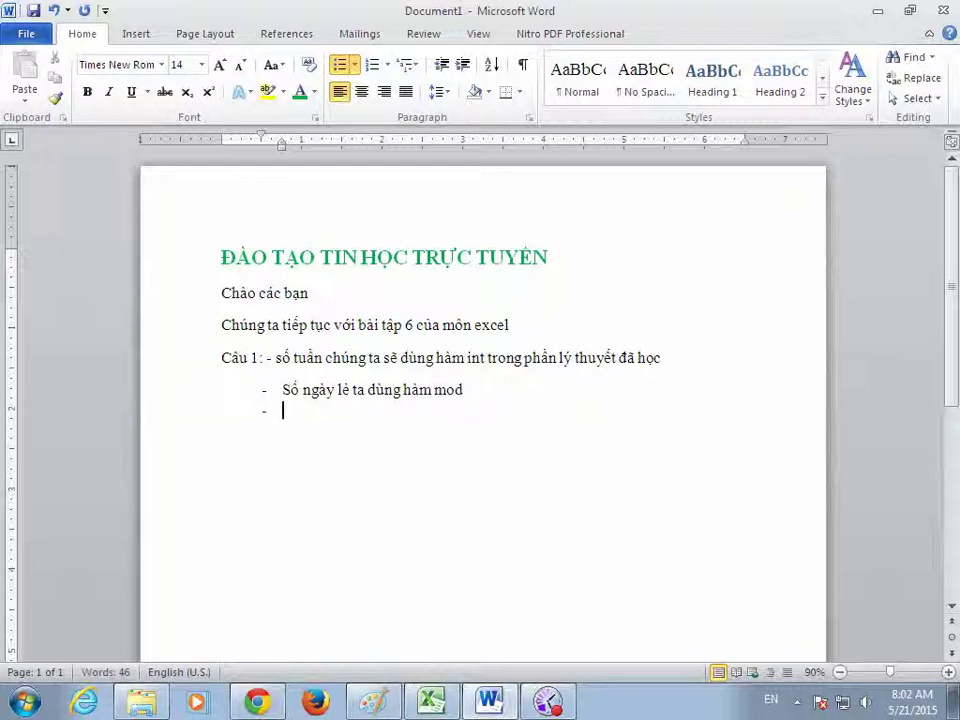
# Enter =INT((F4-E4)/7) in G4 so the first guest shows 1 week
pyautogui.click(432, 702)
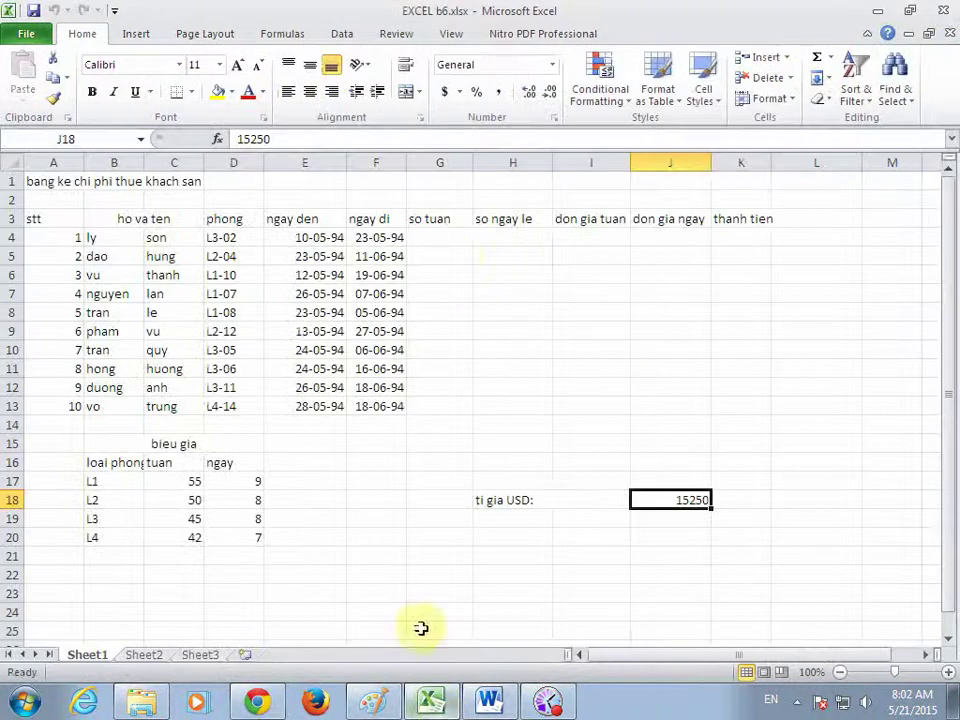
pyautogui.click(449, 240)
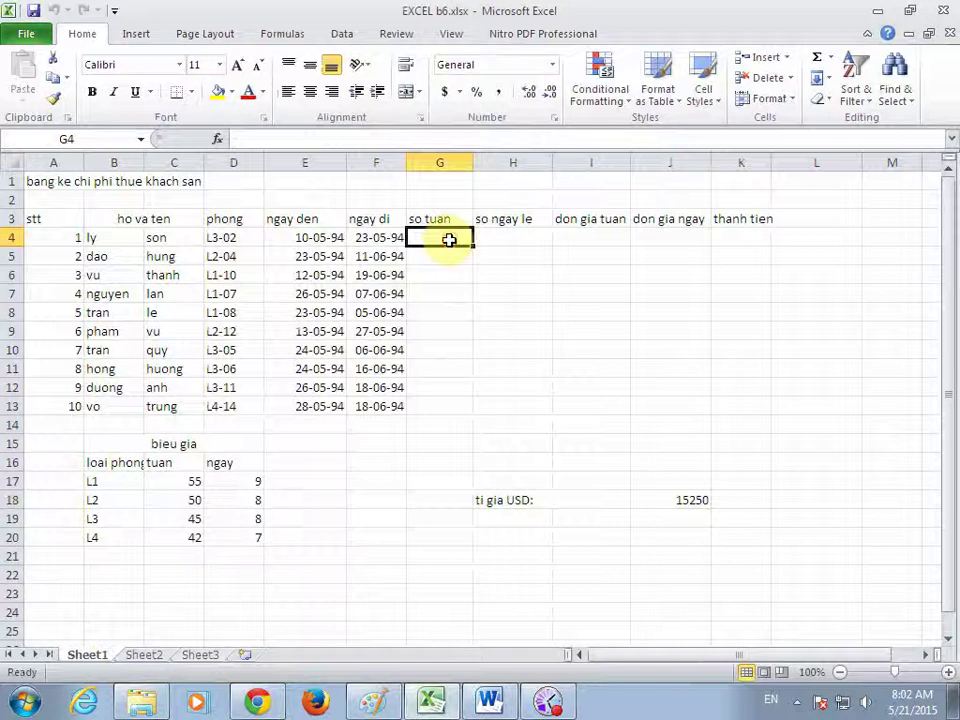
pyautogui.write('=int')
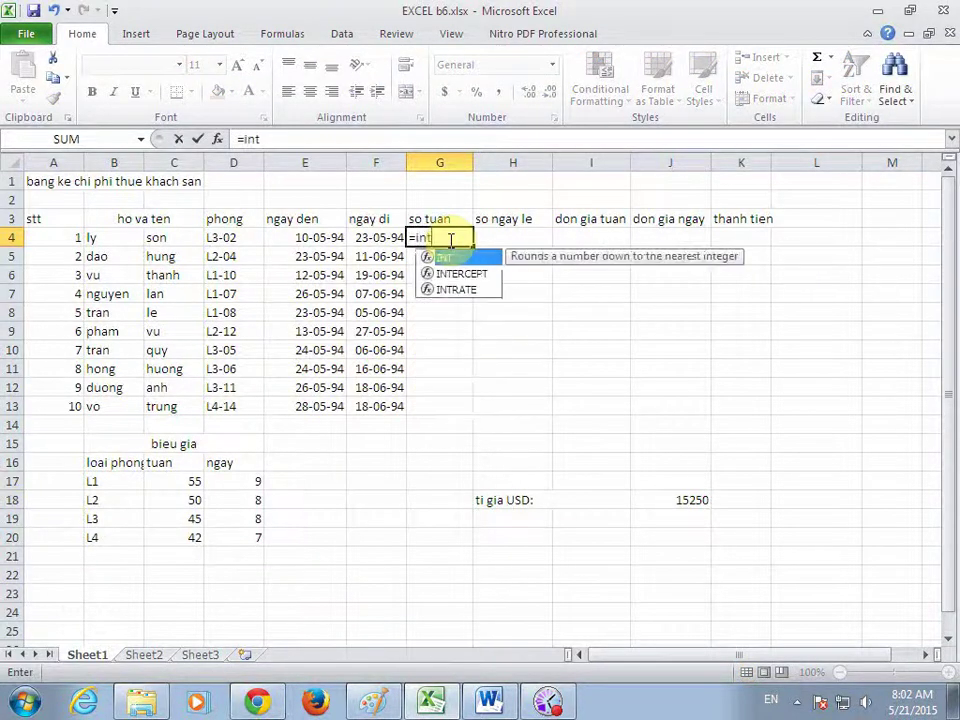
pyautogui.write('(')
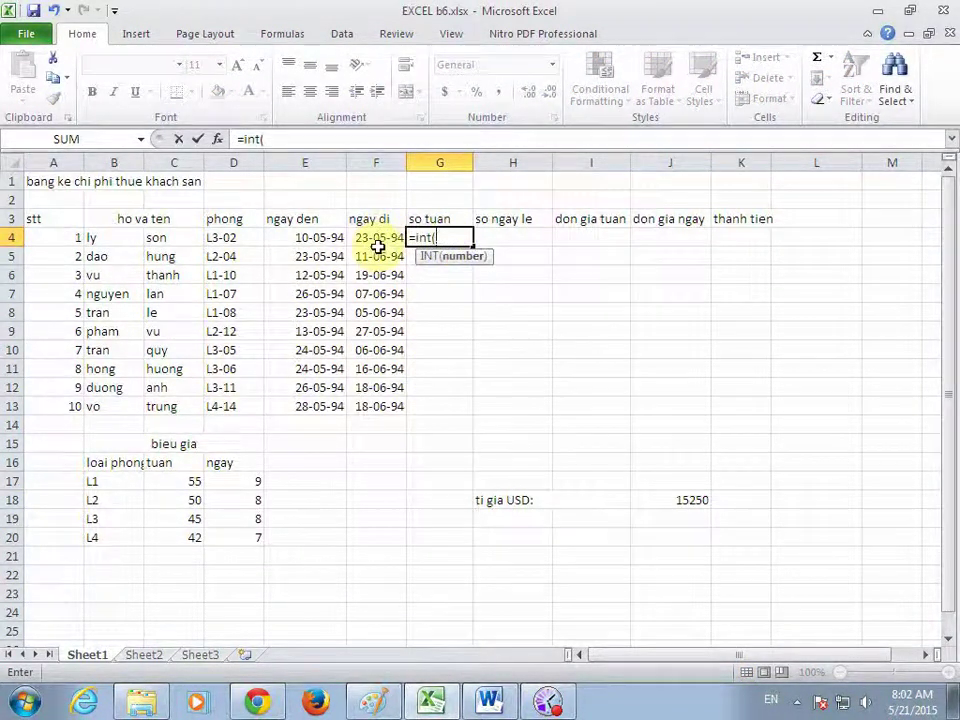
pyautogui.click(378, 237)
pyautogui.write('-')
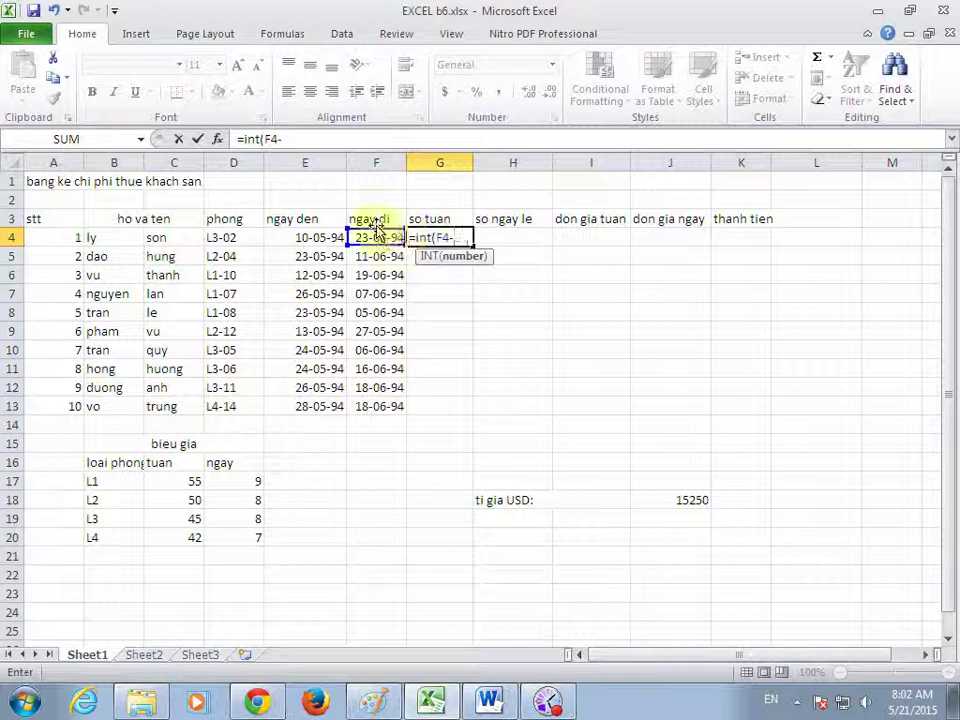
pyautogui.click(330, 237)
pyautogui.click(310, 140)
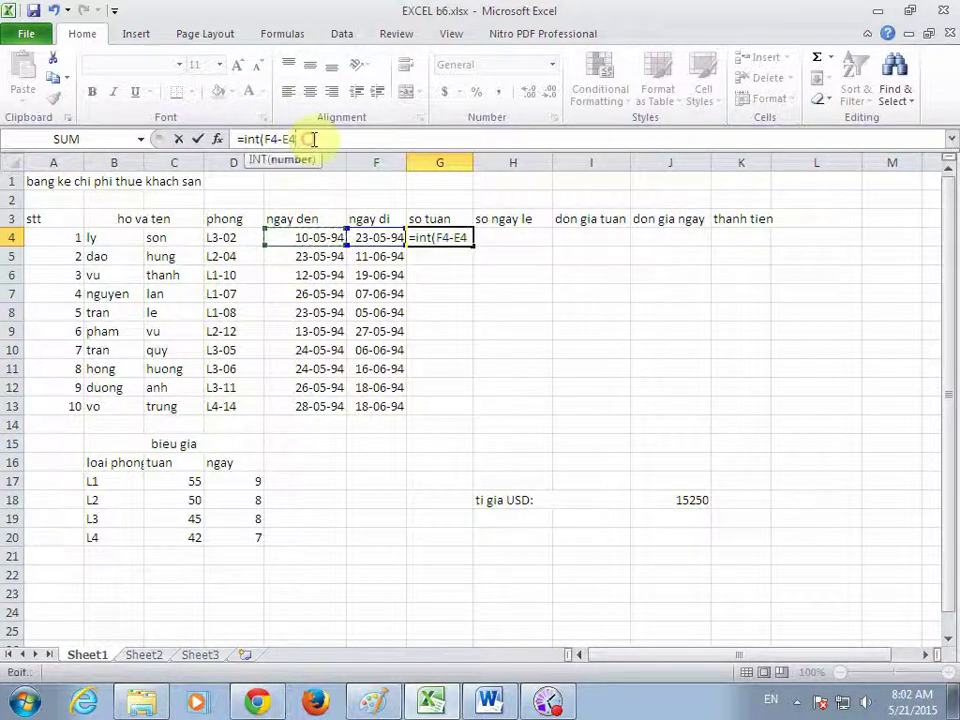
pyautogui.write(')')
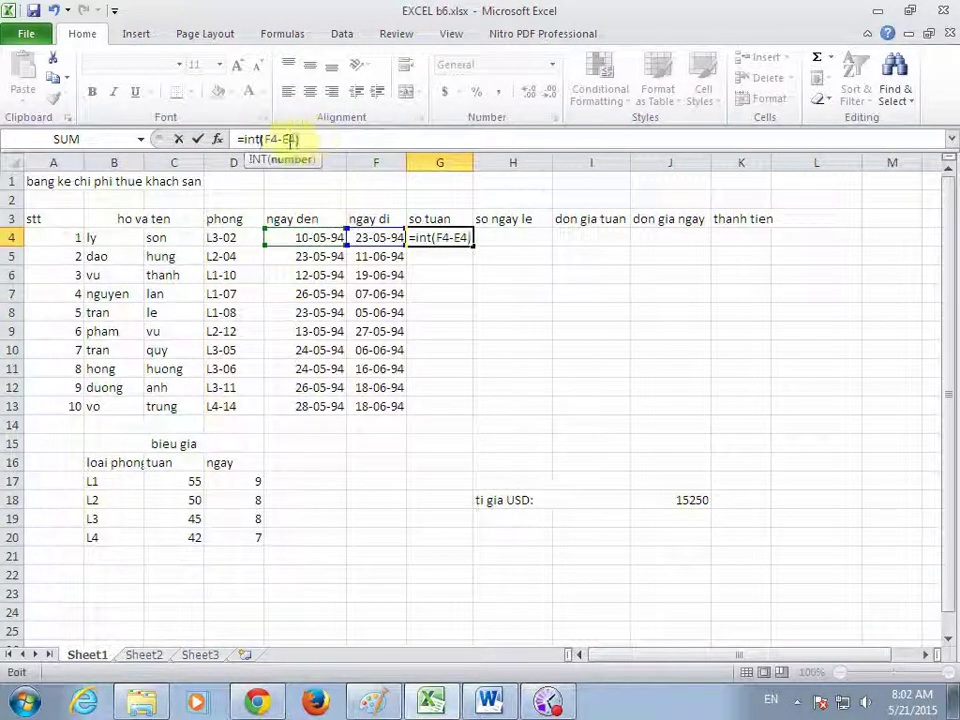
pyautogui.click(265, 139)
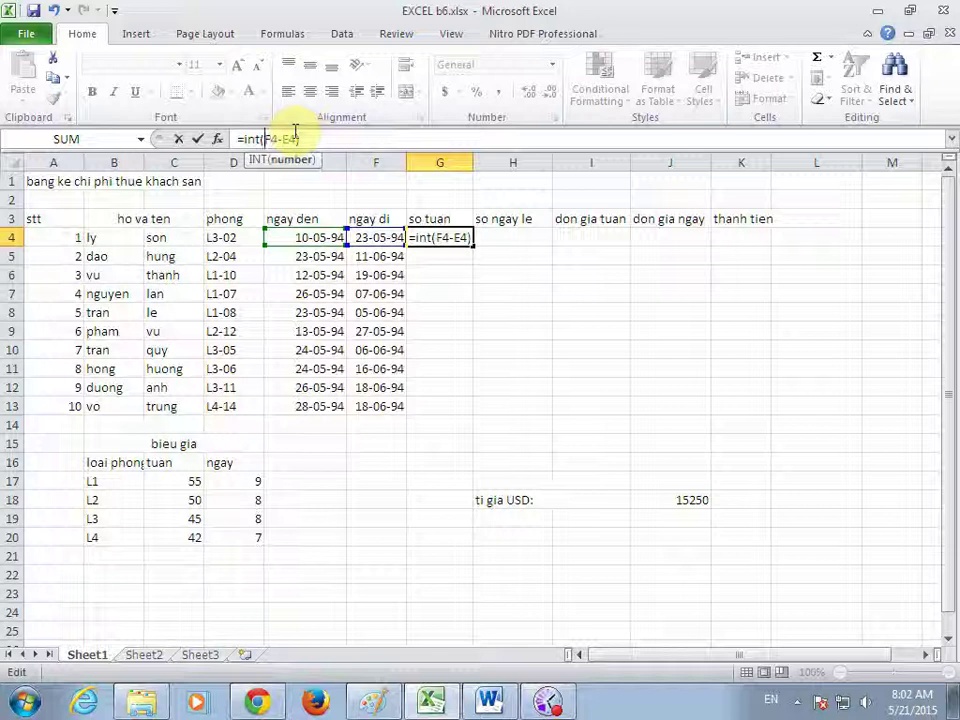
pyautogui.write('(')
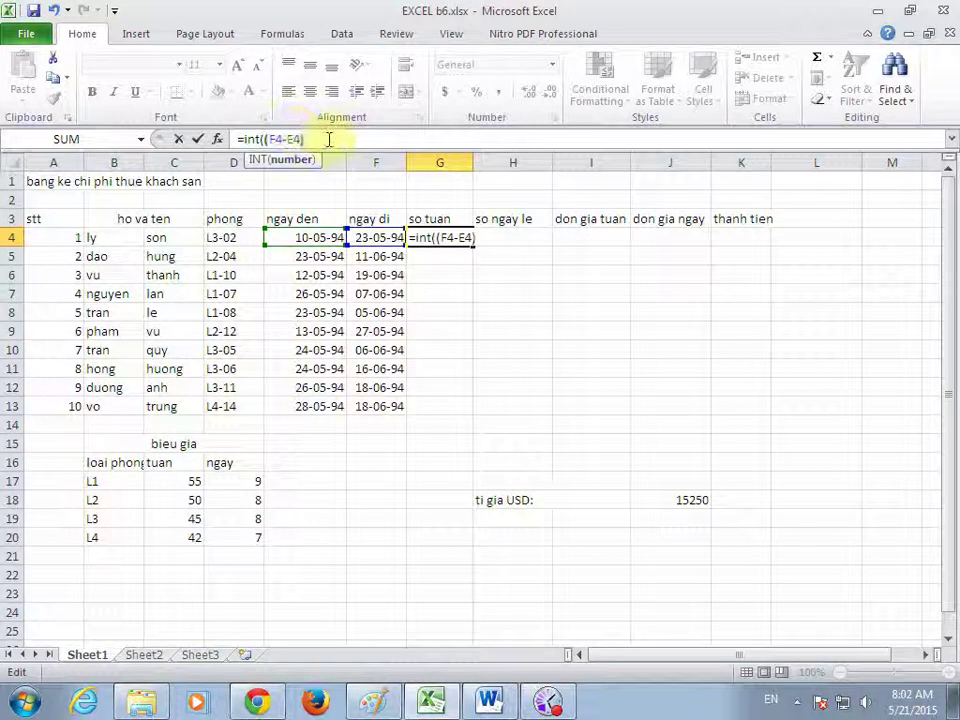
pyautogui.write('/7')
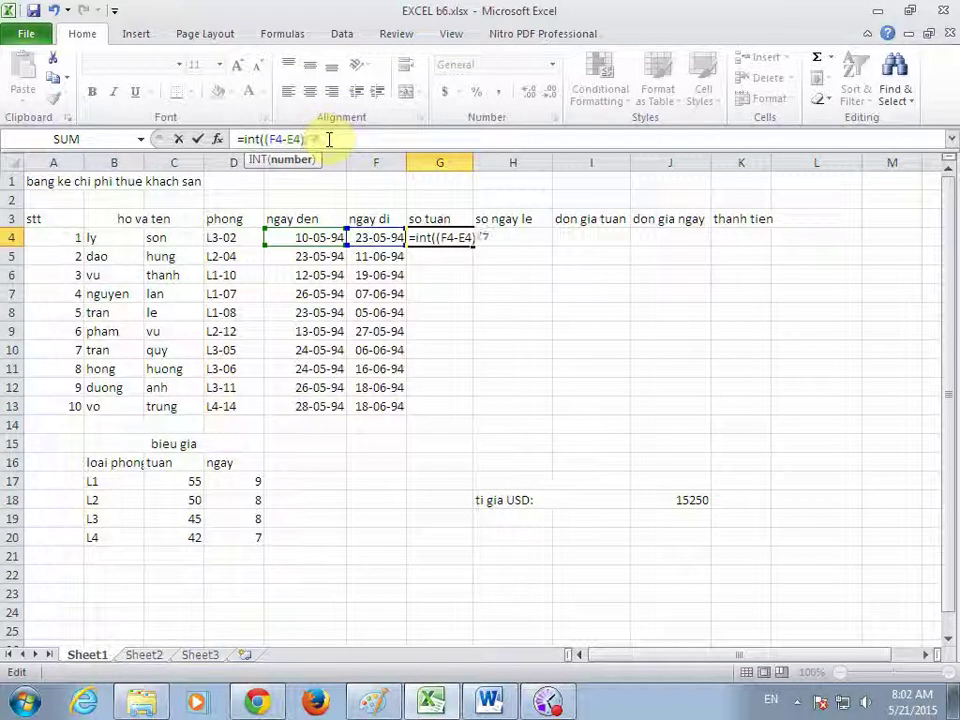
pyautogui.press('Return')
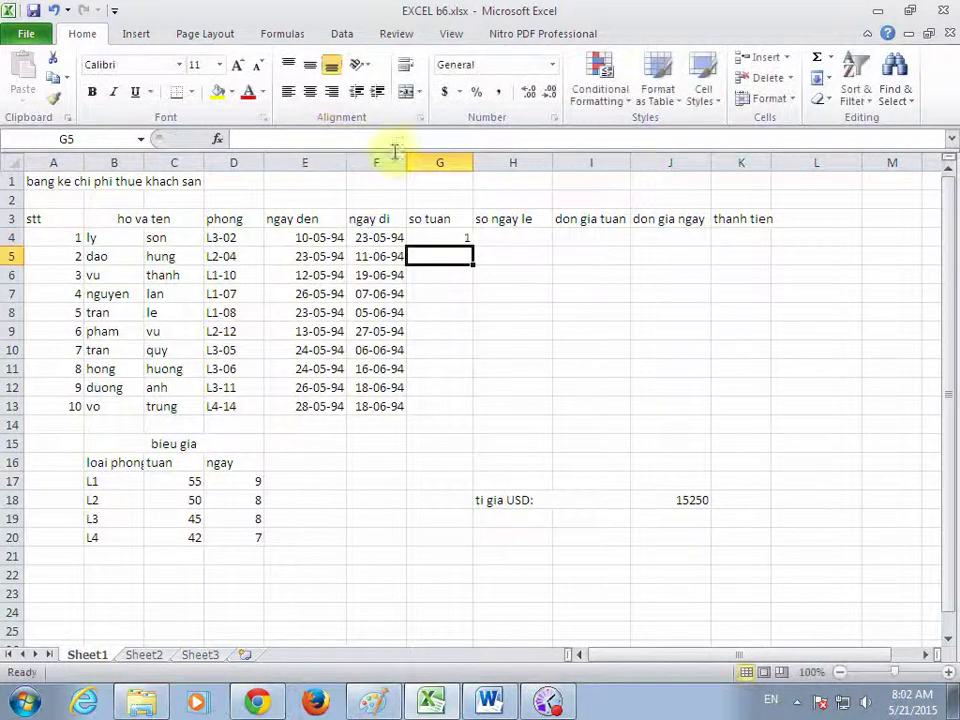
# Enter =MOD((F4-E4),7) in H4 for the leftover days
pyautogui.click(520, 240)
pyautogui.write('=')
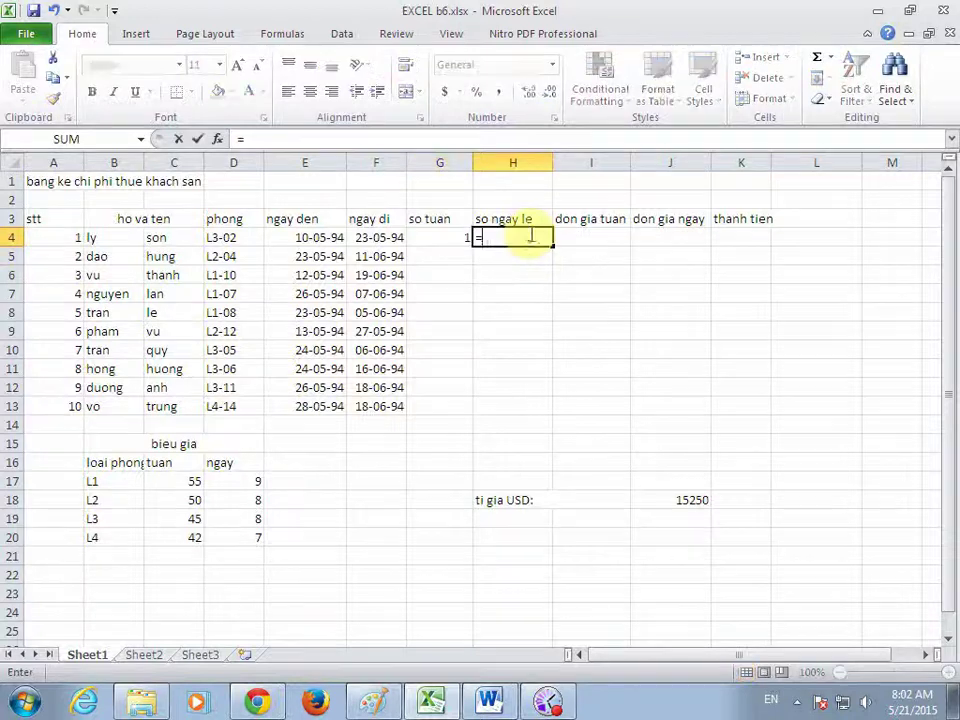
pyautogui.write('mod')
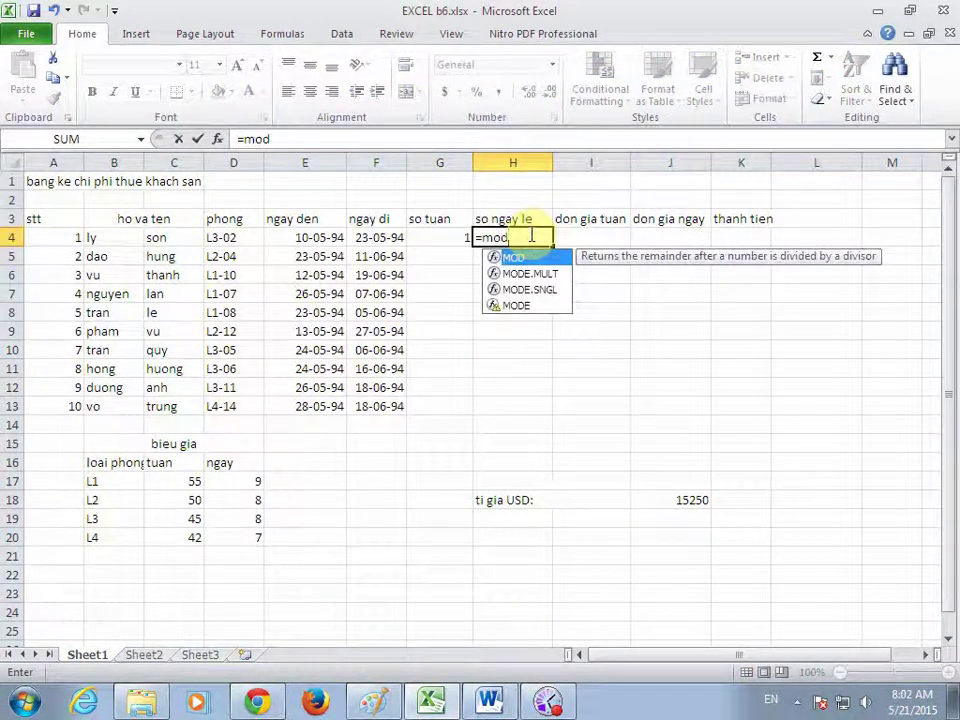
pyautogui.write('((')
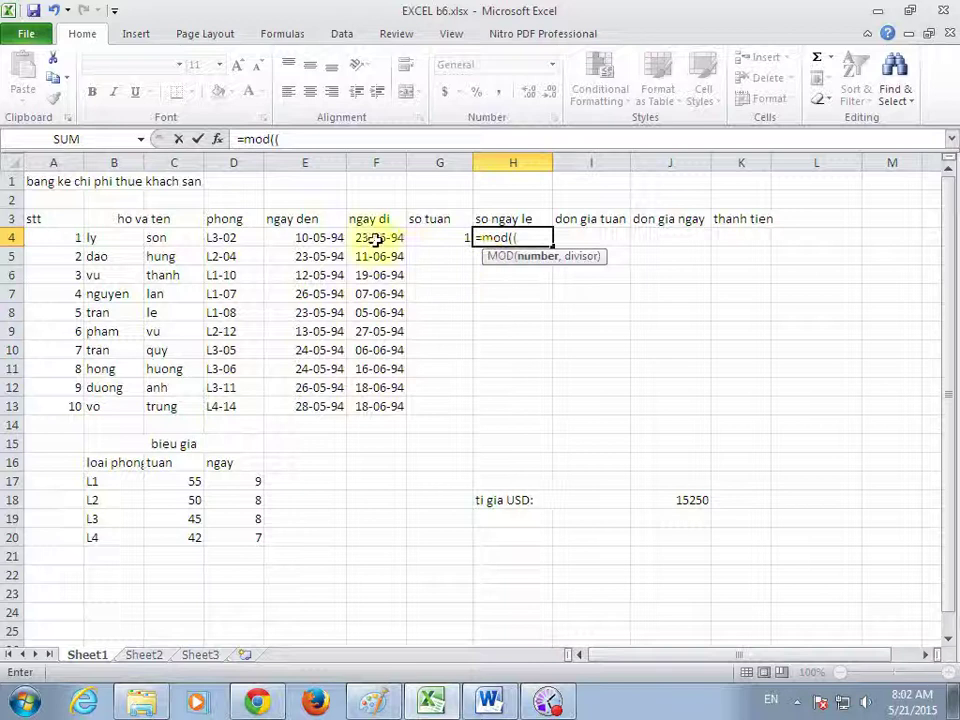
pyautogui.click(392, 237)
pyautogui.write('-')
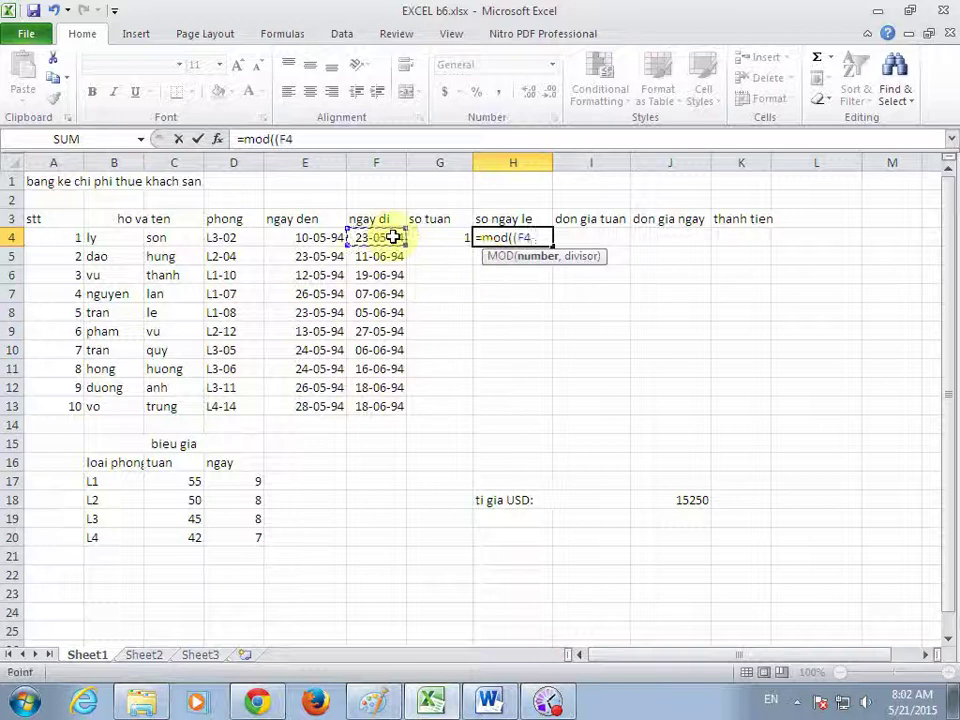
pyautogui.click(308, 240)
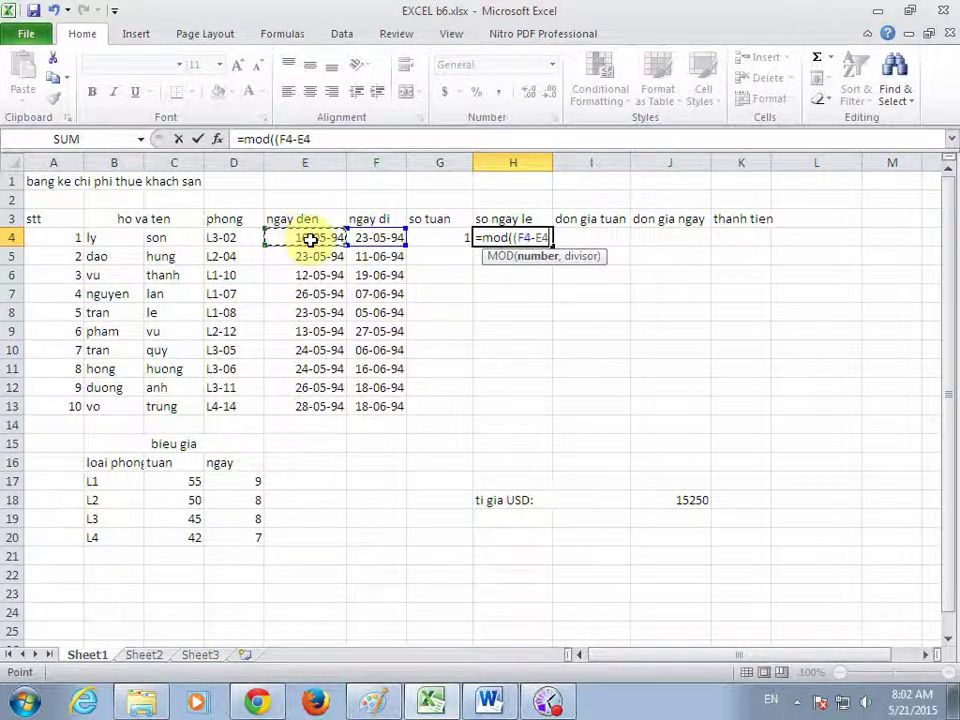
pyautogui.write('),')
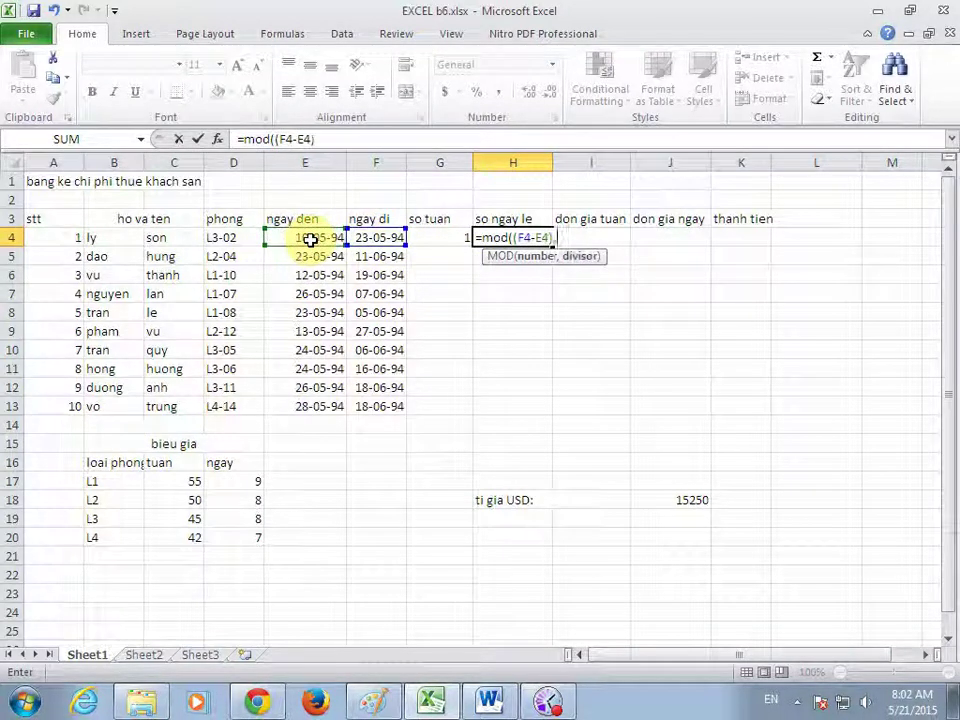
pyautogui.write('7')
pyautogui.press('Return')
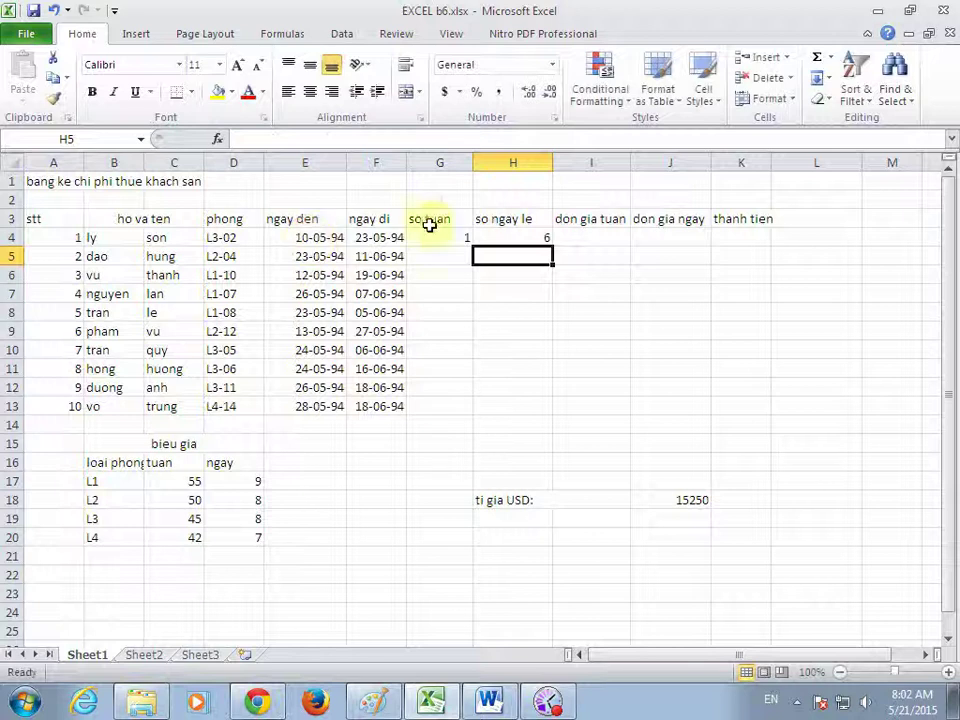
# Fill the G4 and H4 formulas down through row 13
pyautogui.click(460, 238)
pyautogui.doubleClick(473, 245)
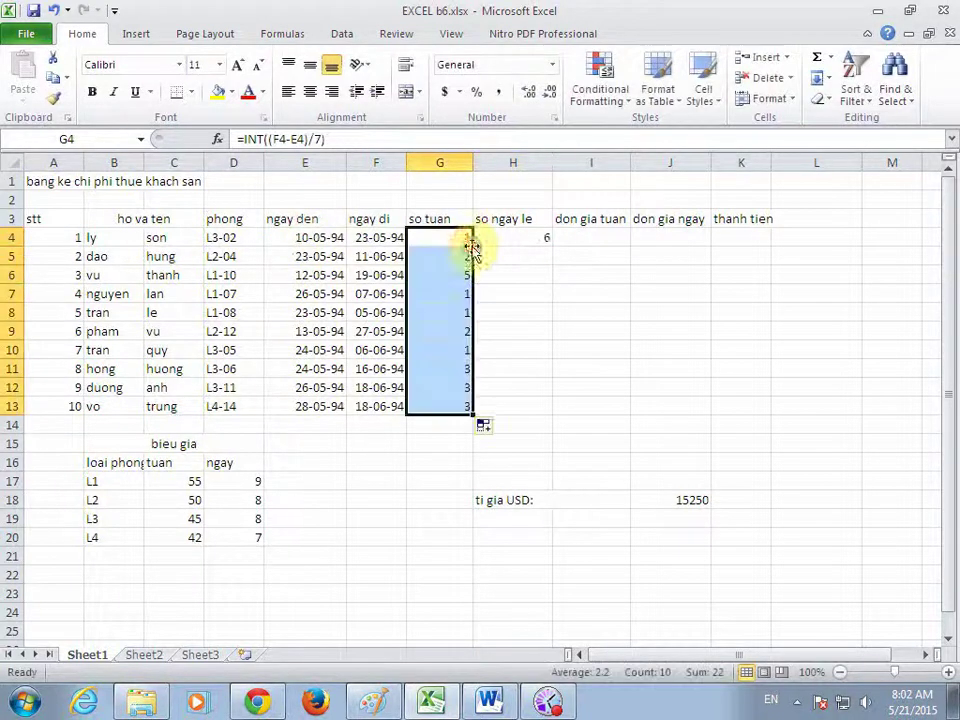
pyautogui.click(535, 239)
pyautogui.doubleClick(552, 245)
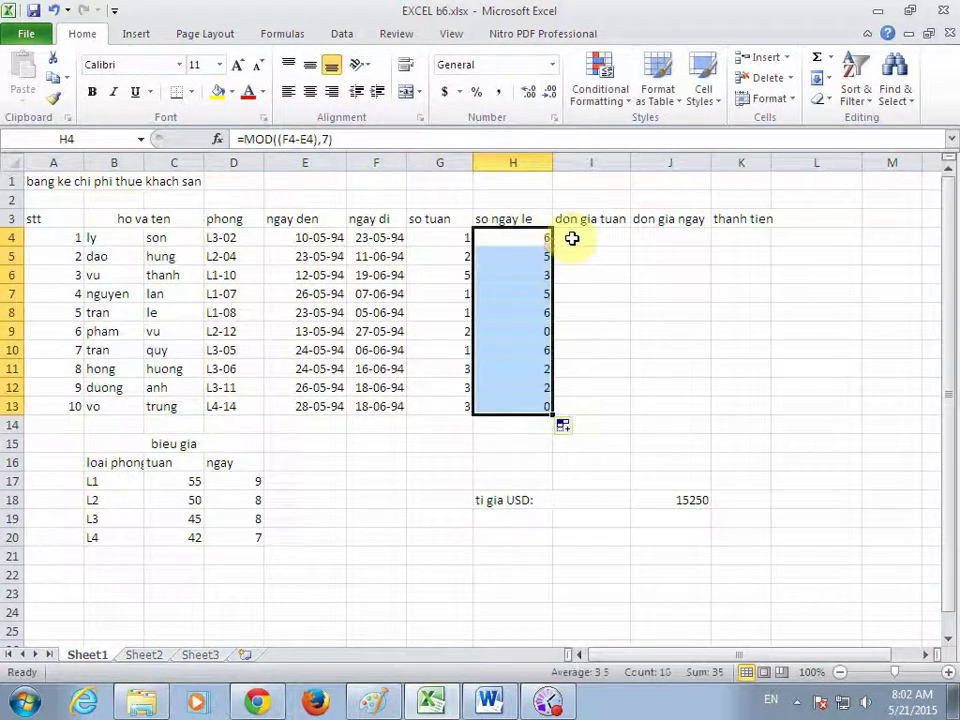
pyautogui.click(578, 238)
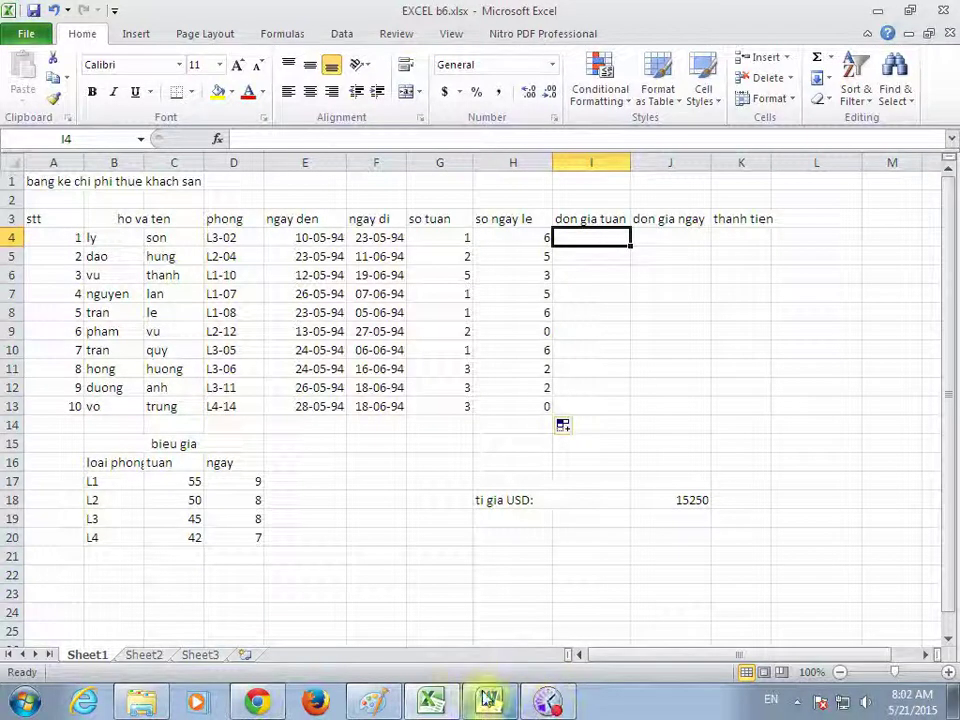
# In requirement 2 of bt6.jpg, mark Đơn giá tuần/ngày, '2 ký tự từ trái qua' and 'hàm LEFT' in green
pyautogui.click(374, 700)
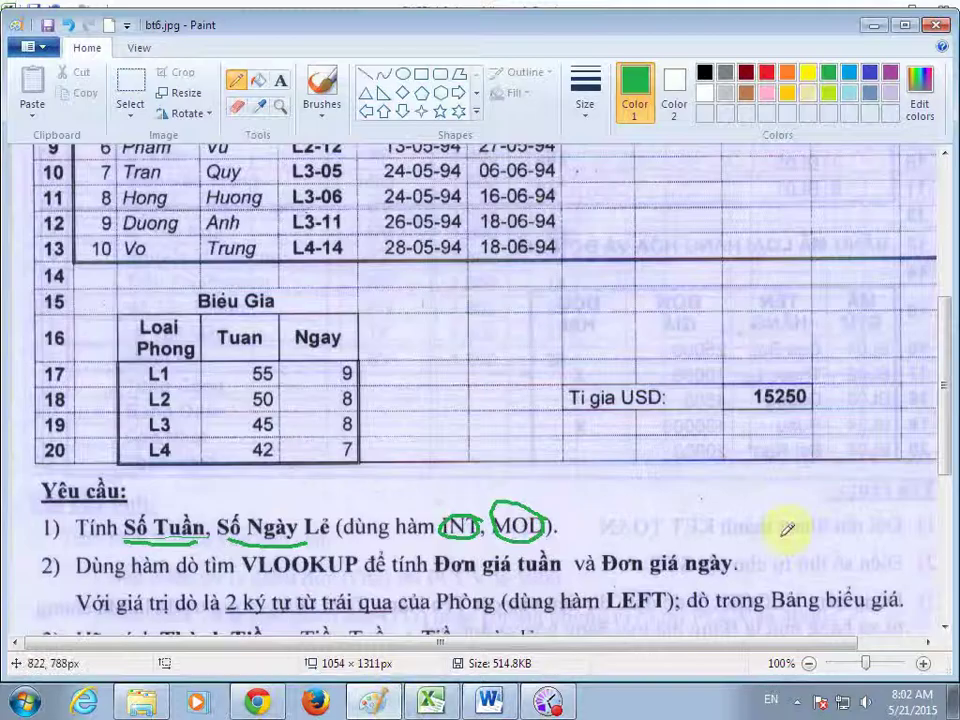
pyautogui.moveTo(943, 402); pyautogui.dragTo(943, 458)
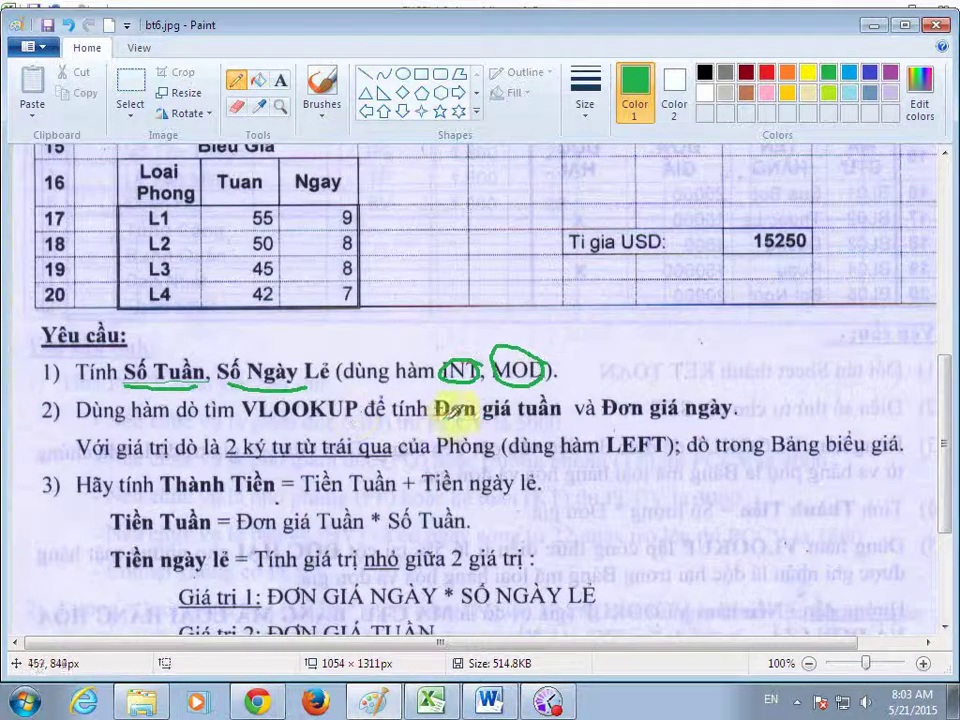
pyautogui.moveTo(436, 423); pyautogui.dragTo(540, 425)
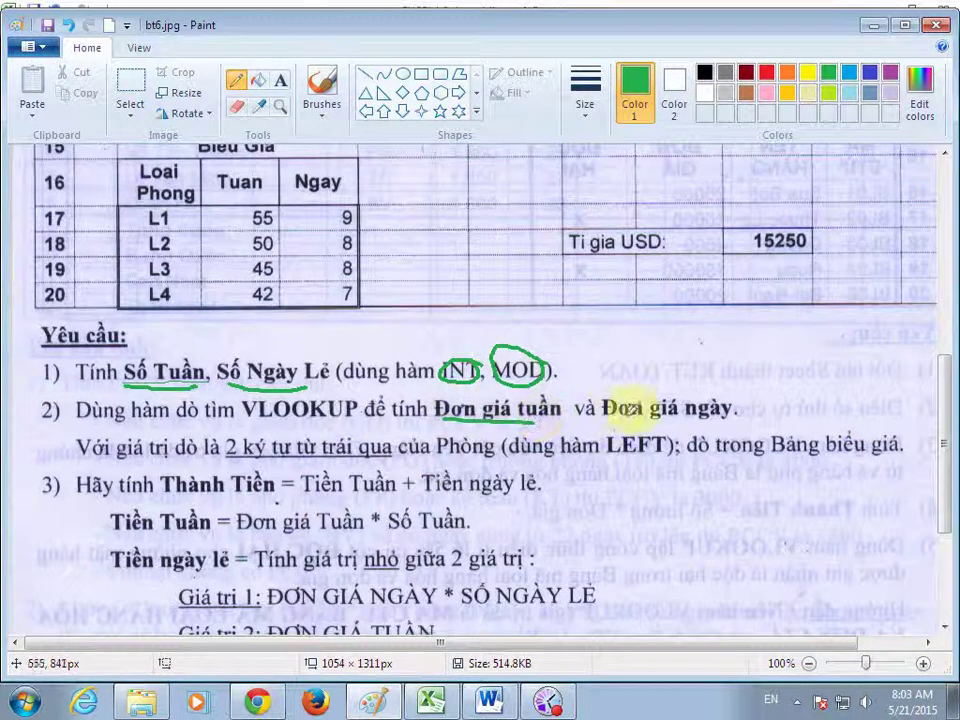
pyautogui.moveTo(604, 421); pyautogui.dragTo(732, 418)
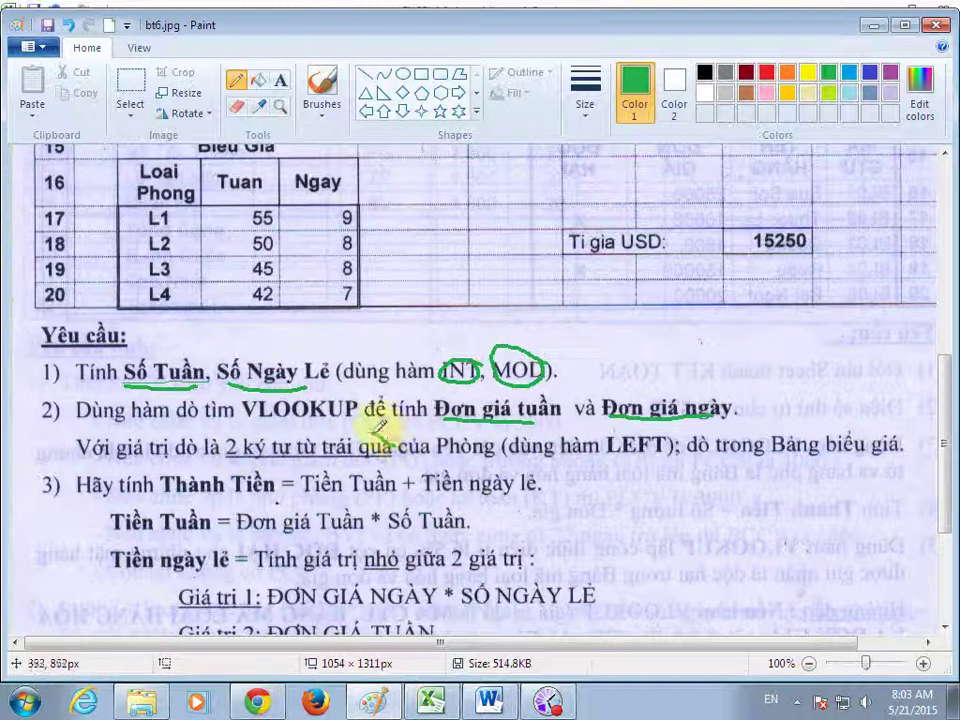
pyautogui.moveTo(377, 423); pyautogui.dragTo(337, 458)
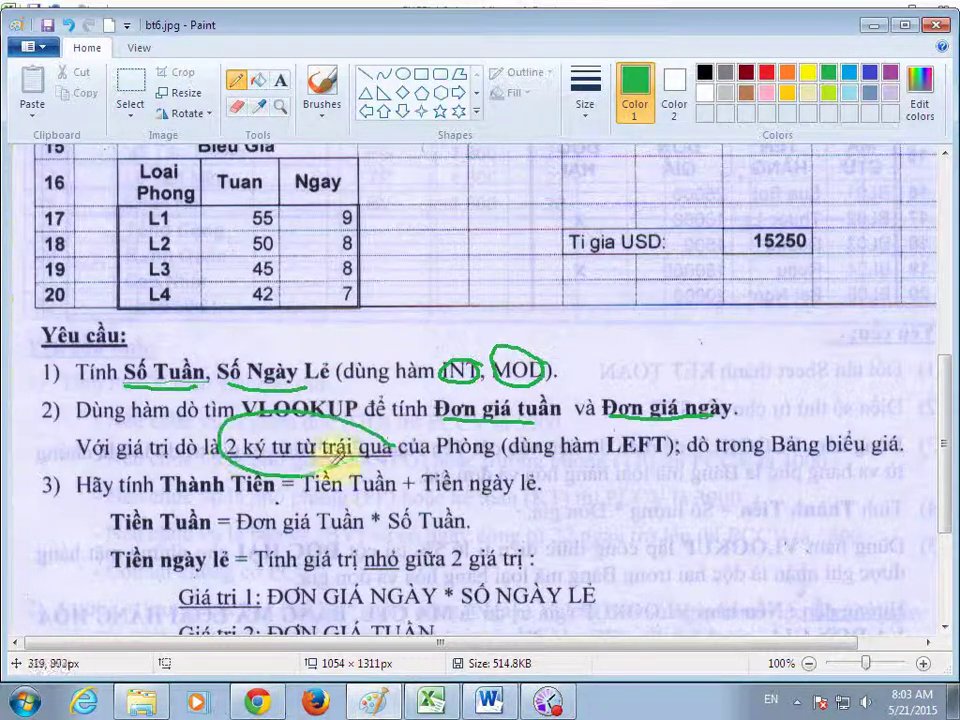
pyautogui.moveTo(556, 457); pyautogui.dragTo(655, 451)
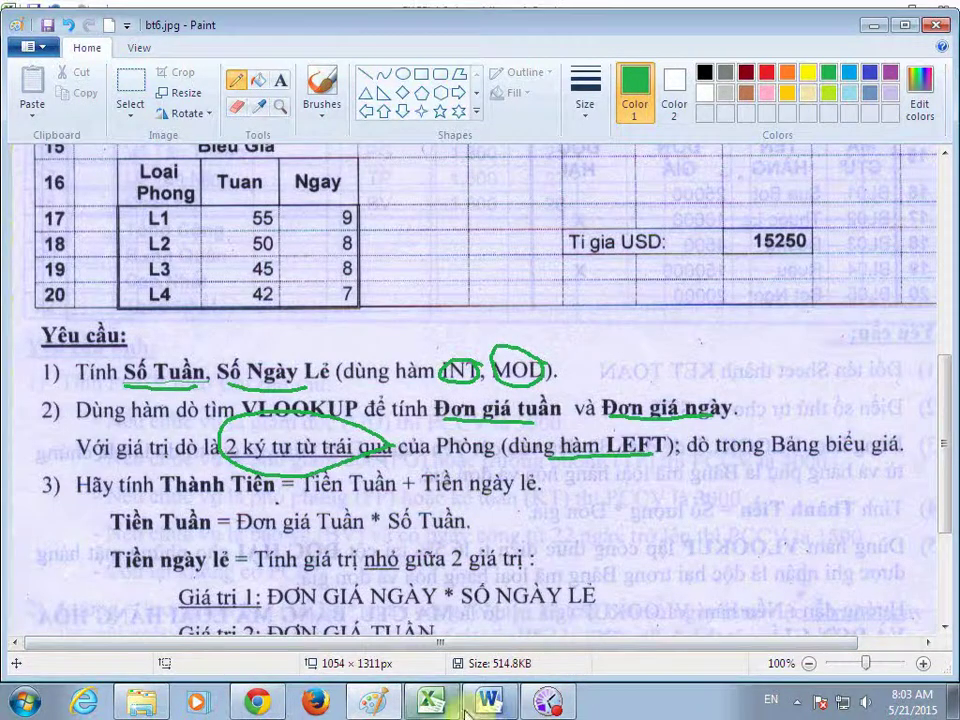
pyautogui.click(489, 702)
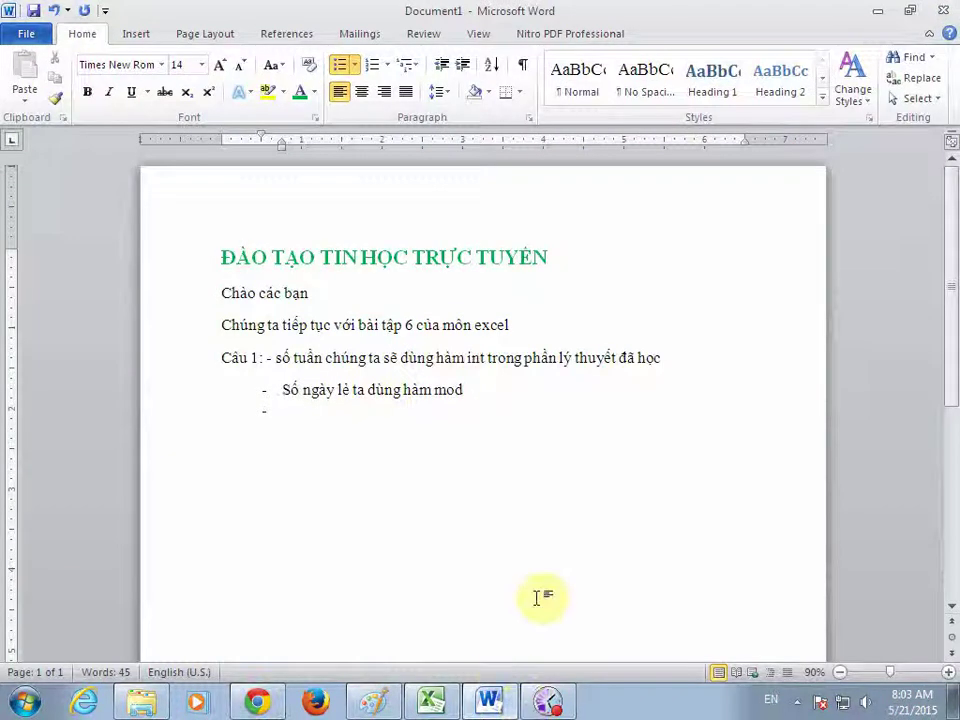
# Replace the empty bullet with a Câu 2 line: weekly and daily prices use vlookup with left as lookup value
pyautogui.press('BackSpace')
pyautogui.press('BackSpace')
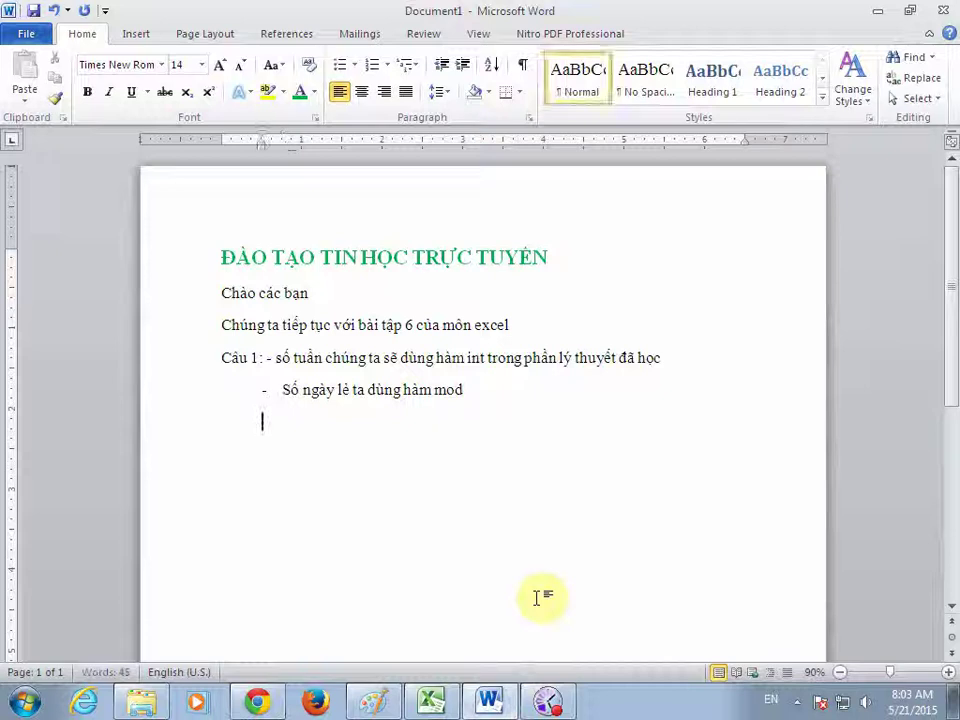
pyautogui.press('BackSpace')
pyautogui.write('cá')
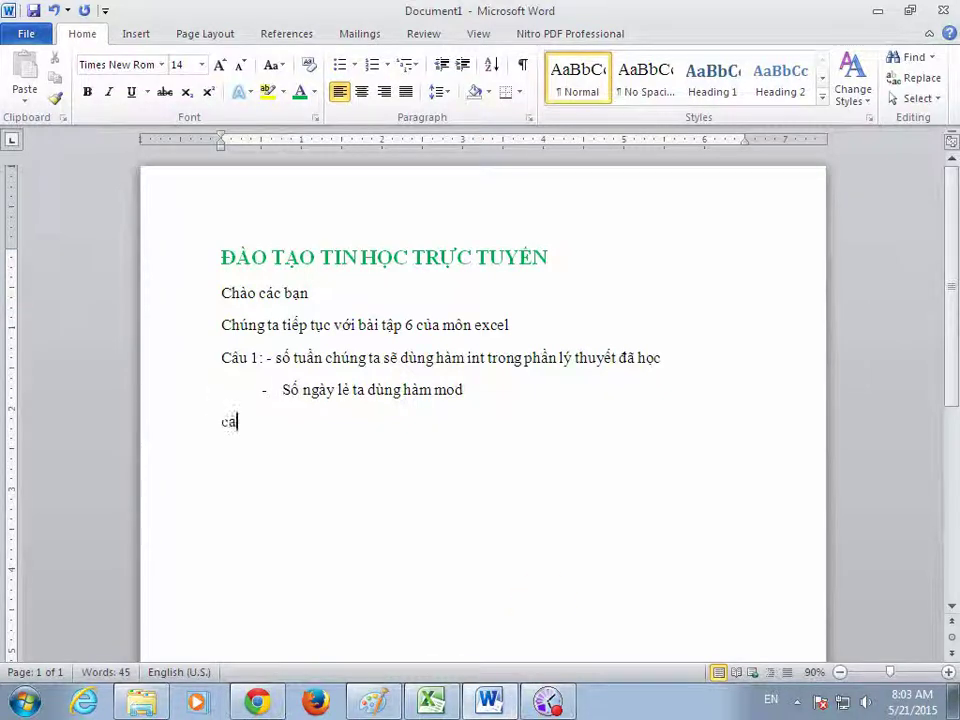
pyautogui.write('u 2:')
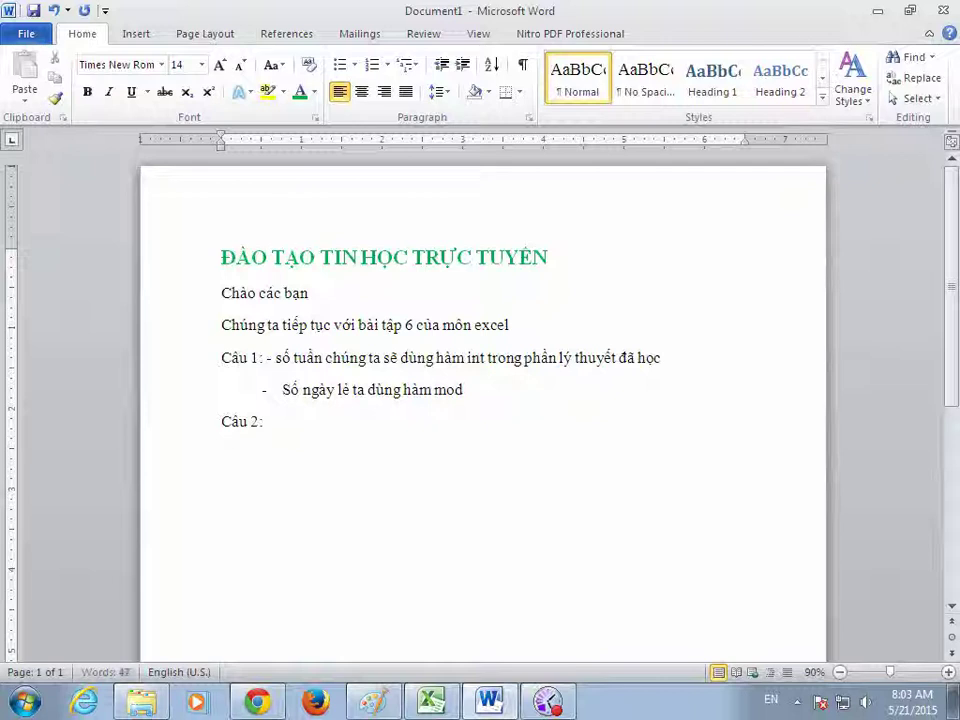
pyautogui.write('- ')
pyautogui.write(' n')
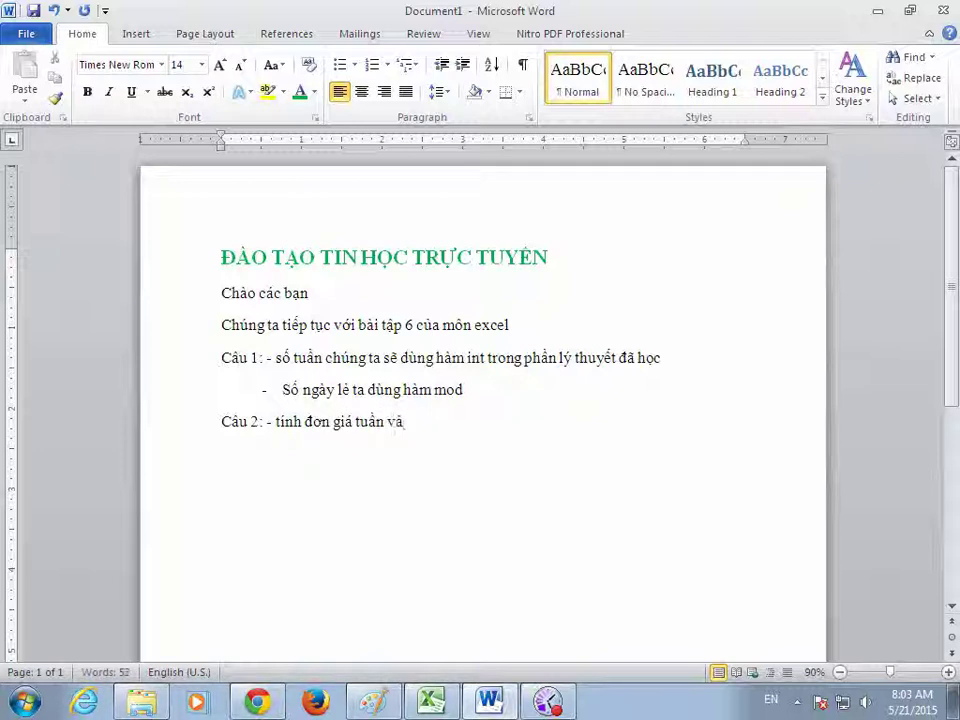
pyautogui.write('s ')
pyautogui.write('f')
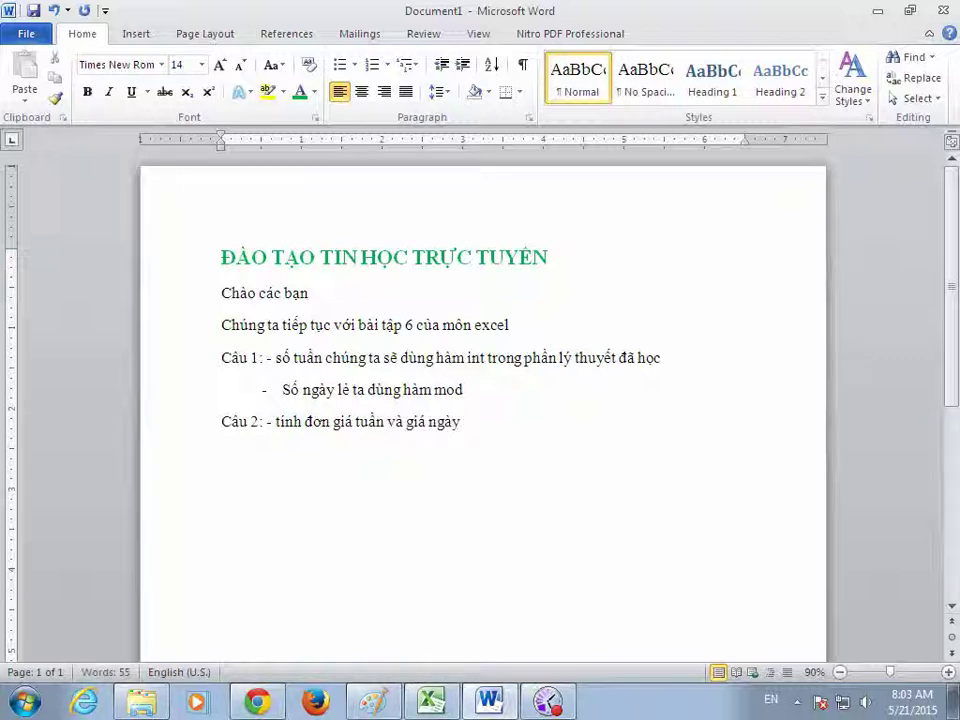
pyautogui.write('f')
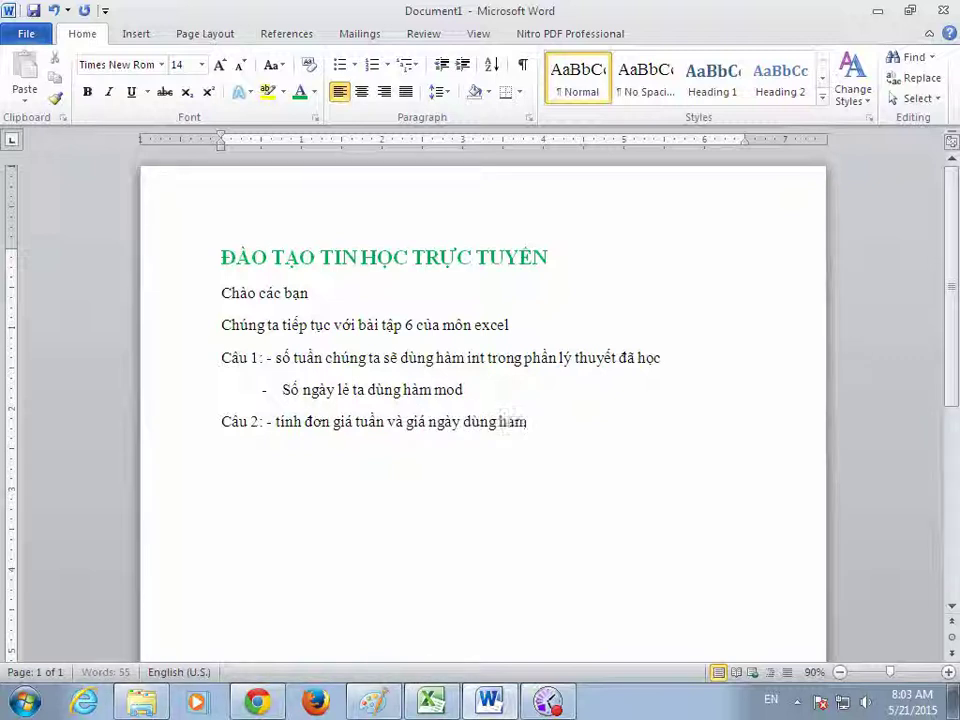
pyautogui.write('f')
pyautogui.write(' vlookup')
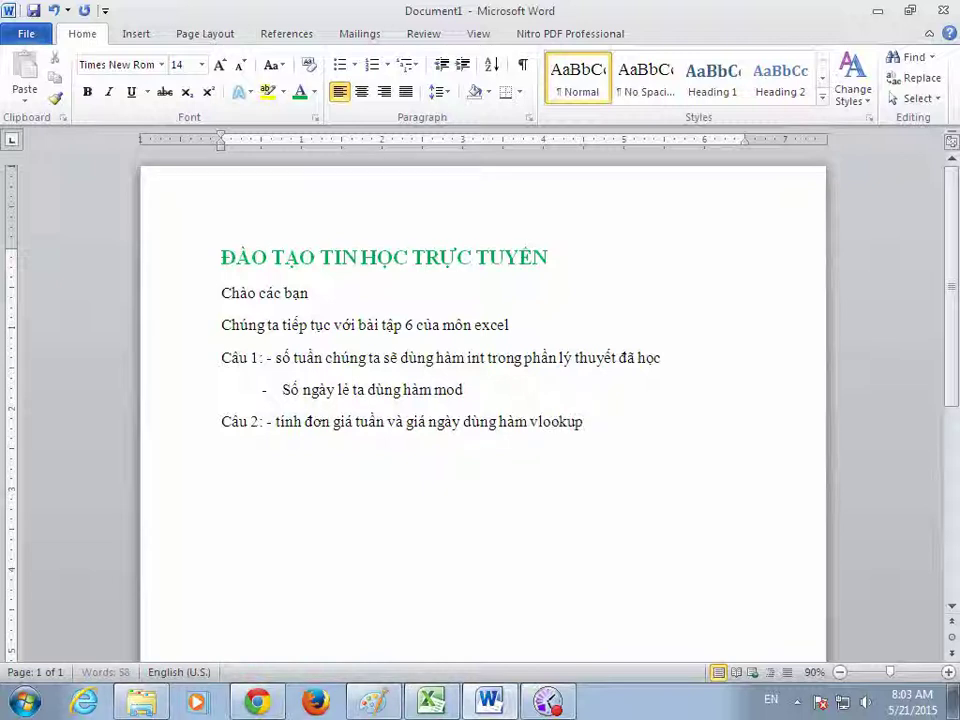
pyautogui.write('wis')
pyautogui.write('ia')
pyautogui.write('ddo')
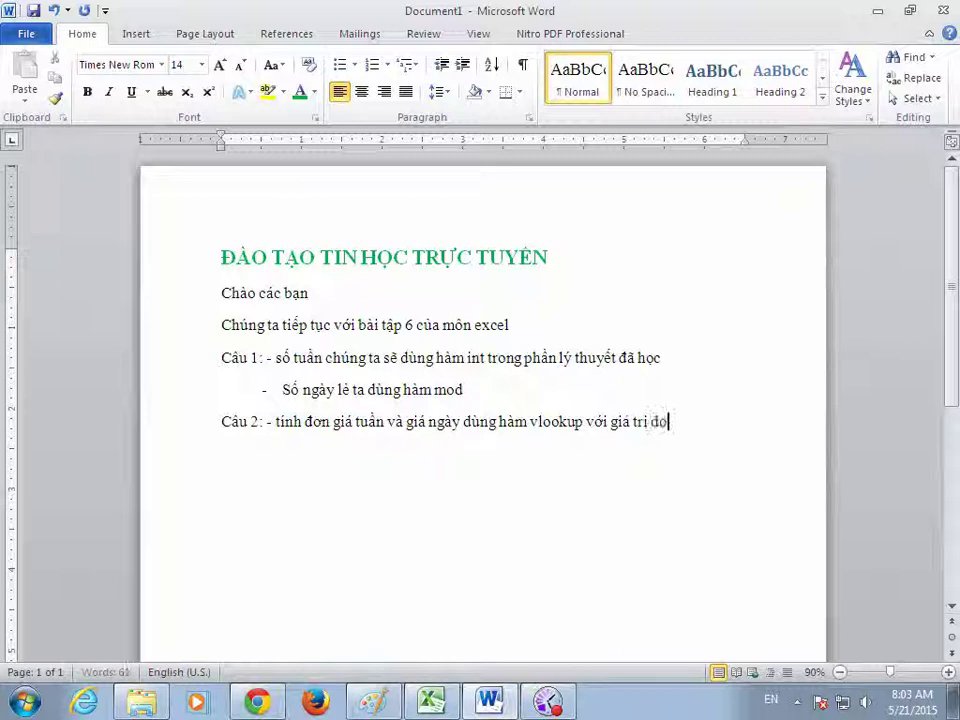
pyautogui.write('f ha')
pyautogui.write('eft')
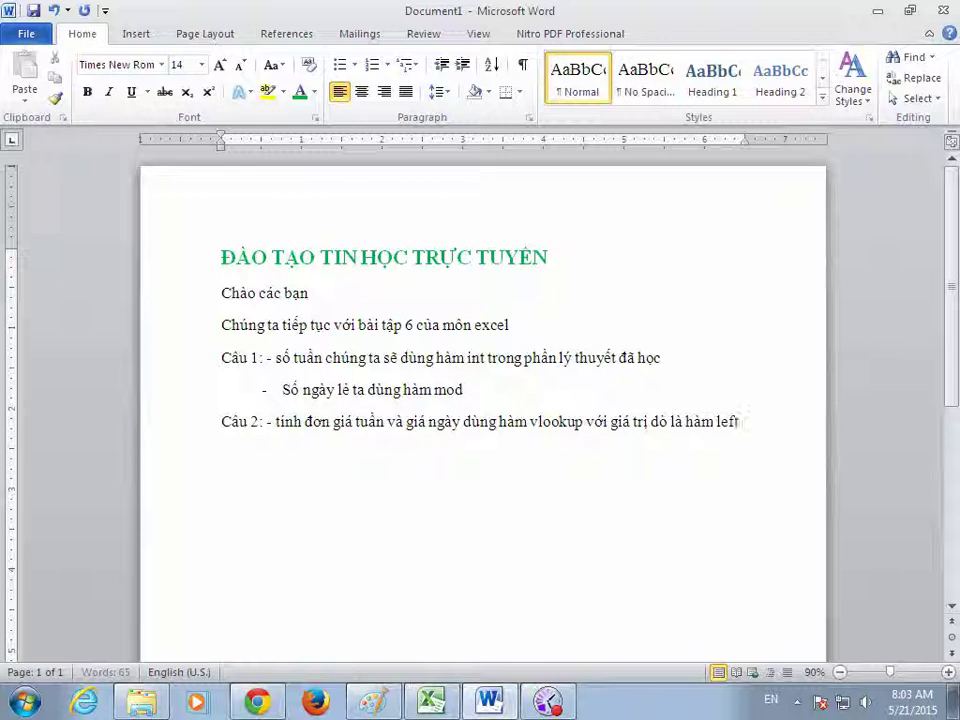
pyautogui.press('Return')
pyautogui.press('Return')
pyautogui.press('Return')
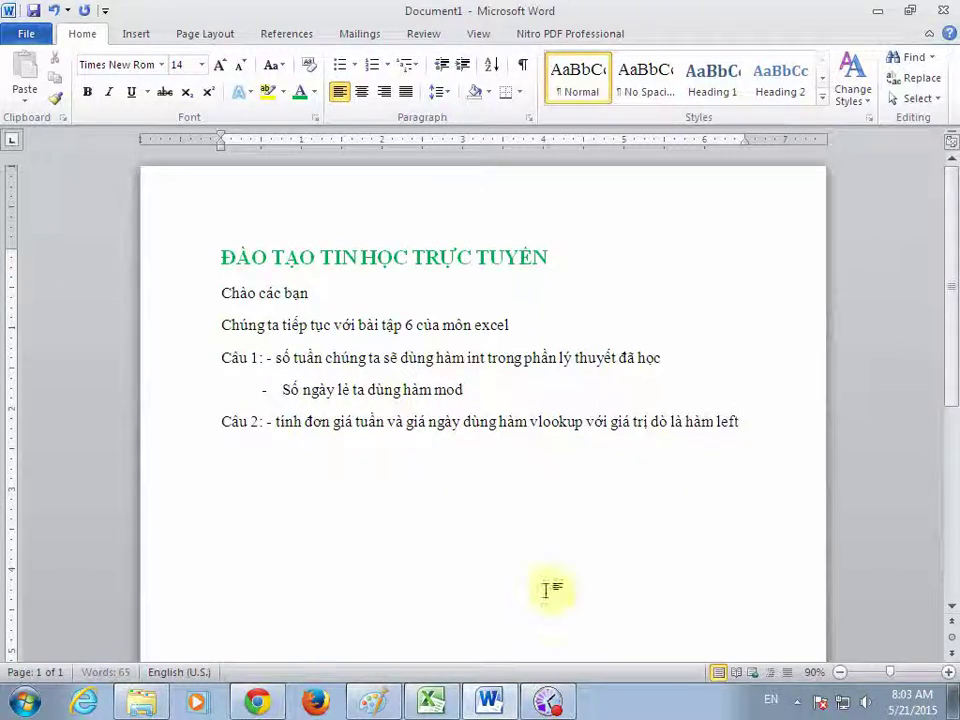
pyautogui.click(447, 705)
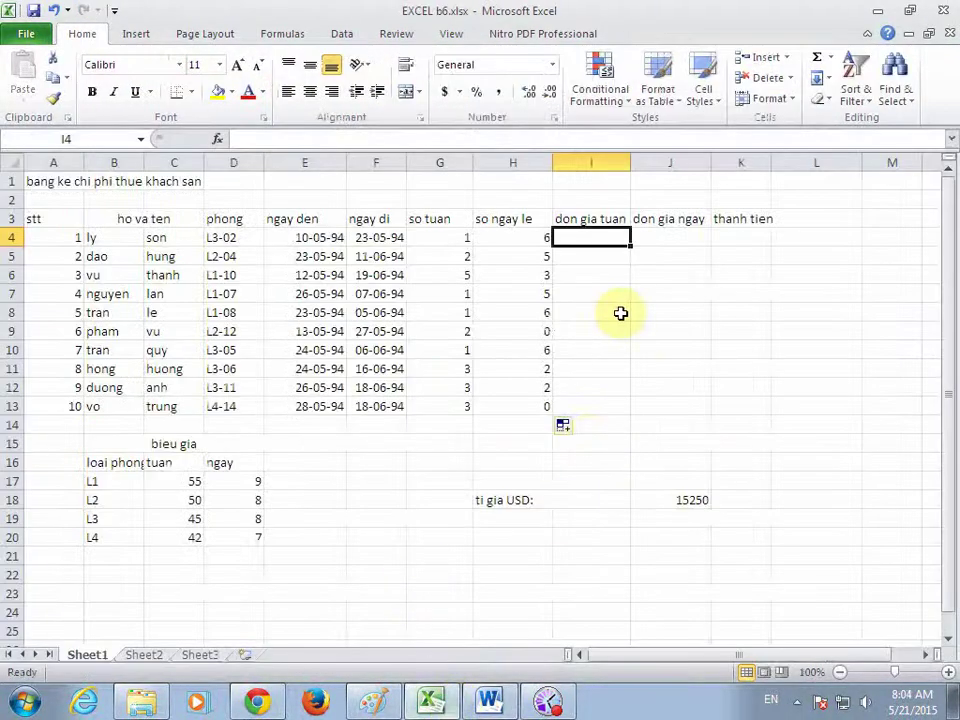
# Enter =VLOOKUP(LEFT(D4,2),$B$17:$D$20,2,0) in I4 and fill it down to I13
pyautogui.write('=vloo')
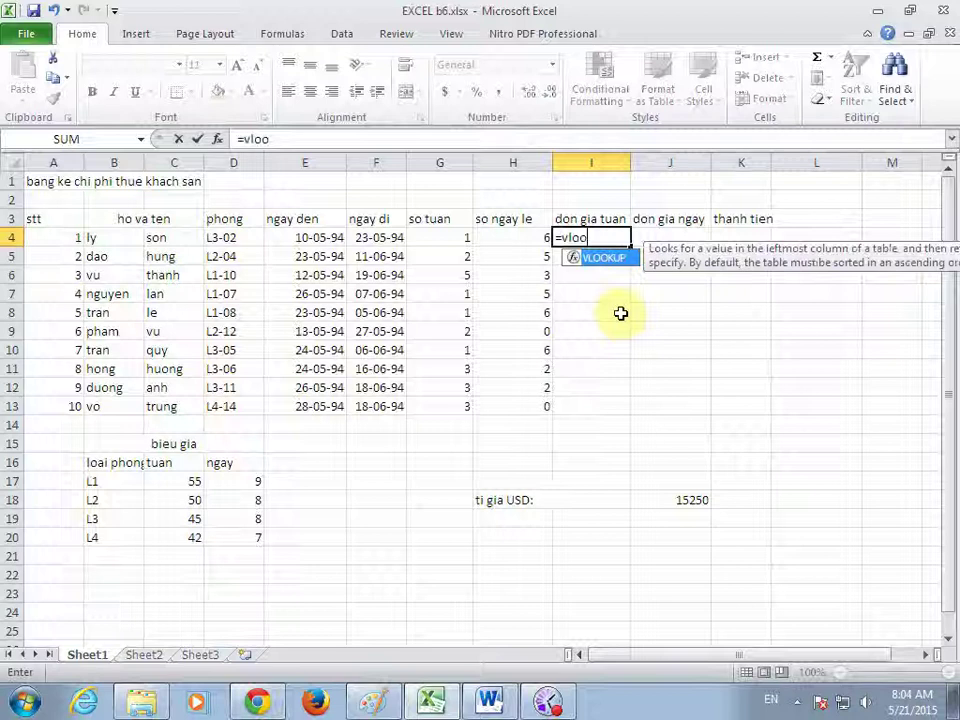
pyautogui.write('kup(')
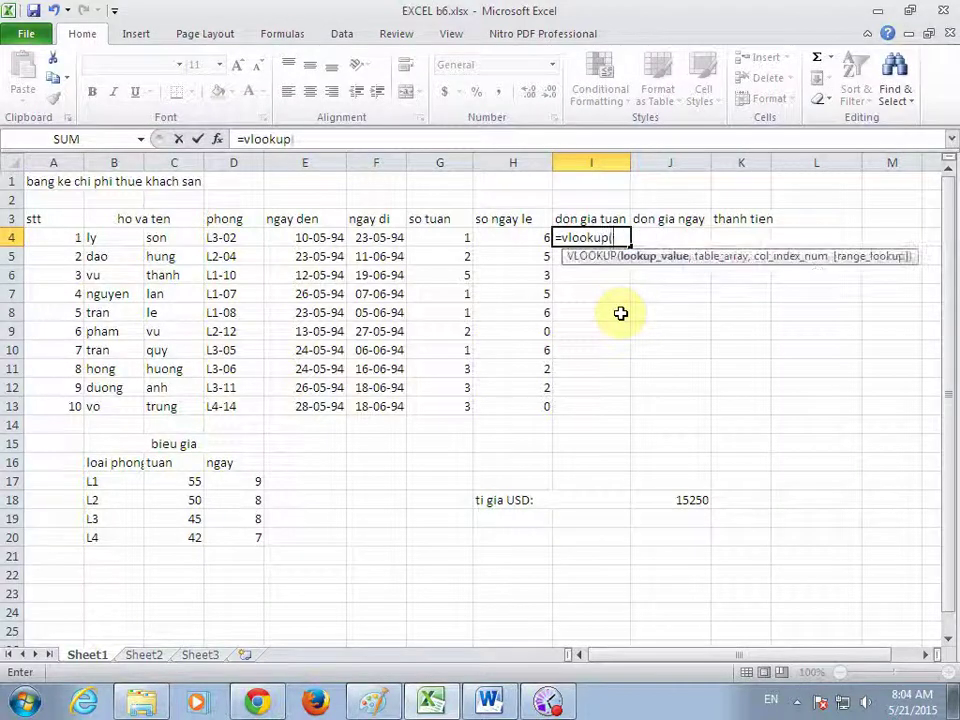
pyautogui.write('left')
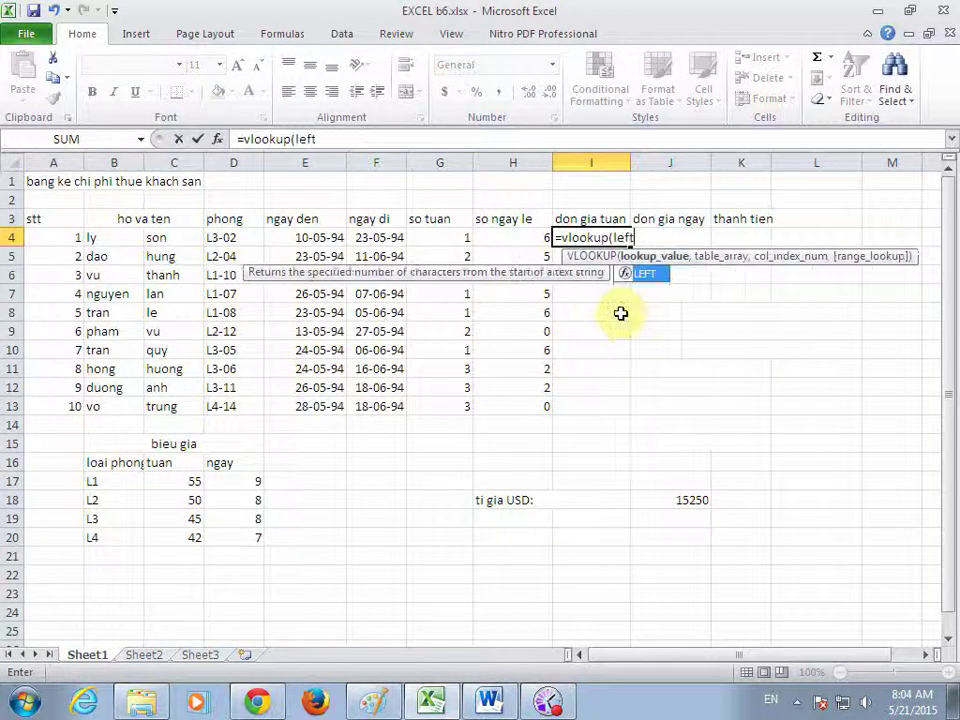
pyautogui.write('(')
pyautogui.click(235, 238)
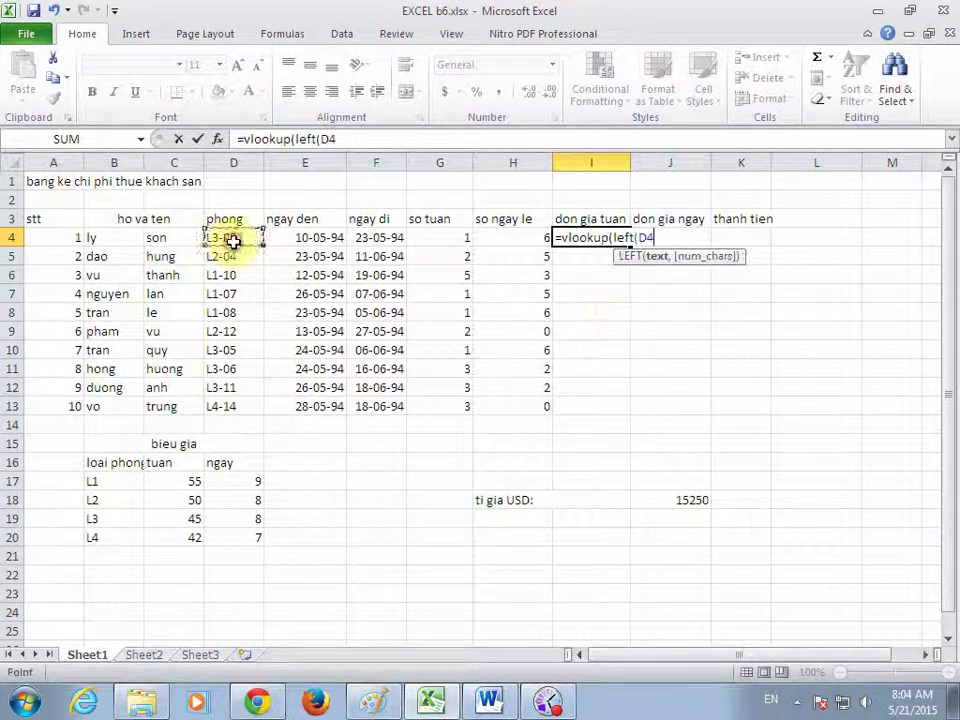
pyautogui.write(',2')
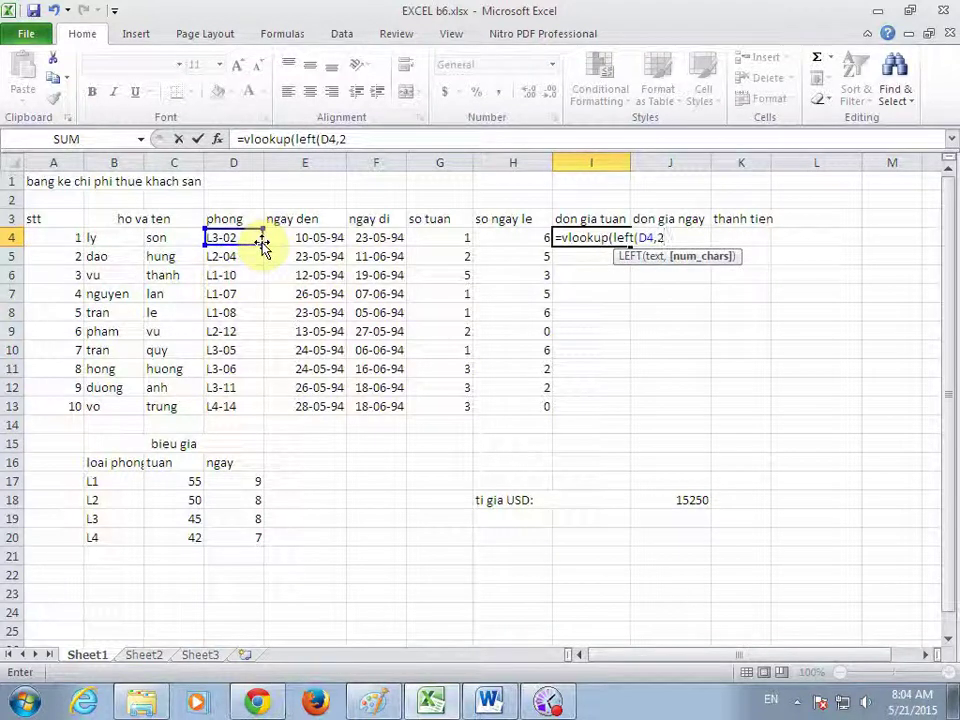
pyautogui.write('),')
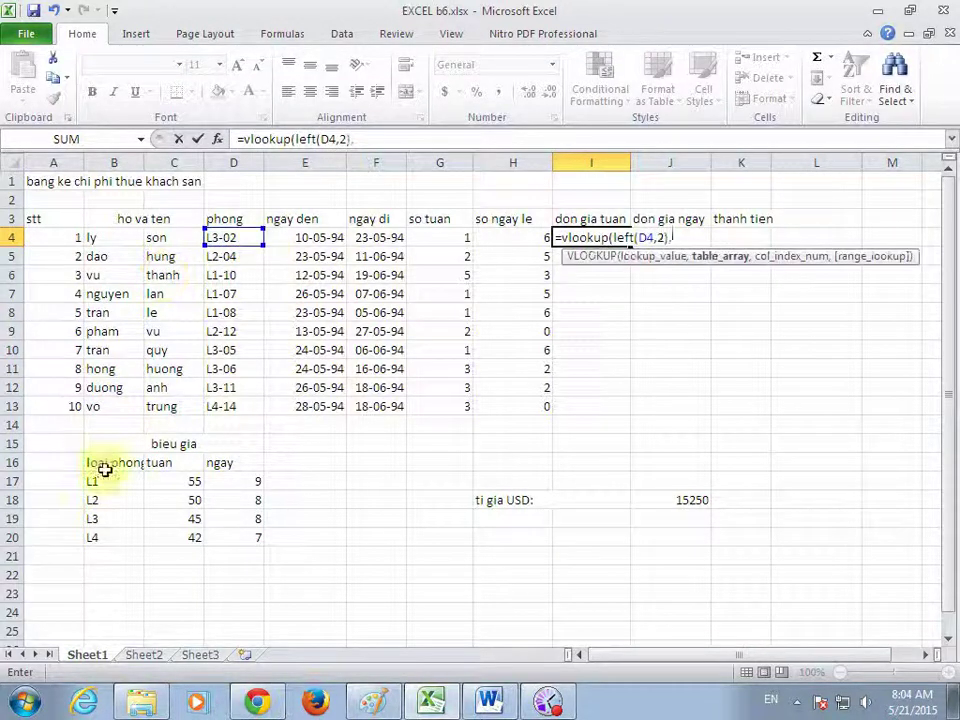
pyautogui.moveTo(100, 481)
pyautogui.mouseDown()
pyautogui.moveTo(139, 484)
pyautogui.moveTo(250, 538)
pyautogui.mouseUp()
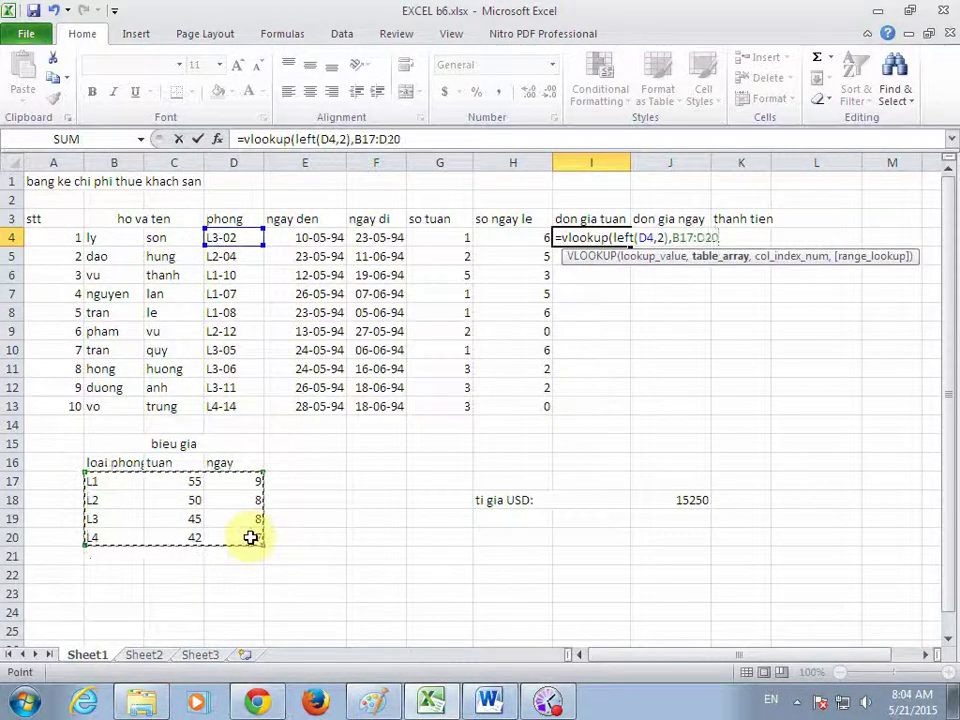
pyautogui.press('F4')
pyautogui.write('$D$20,2')
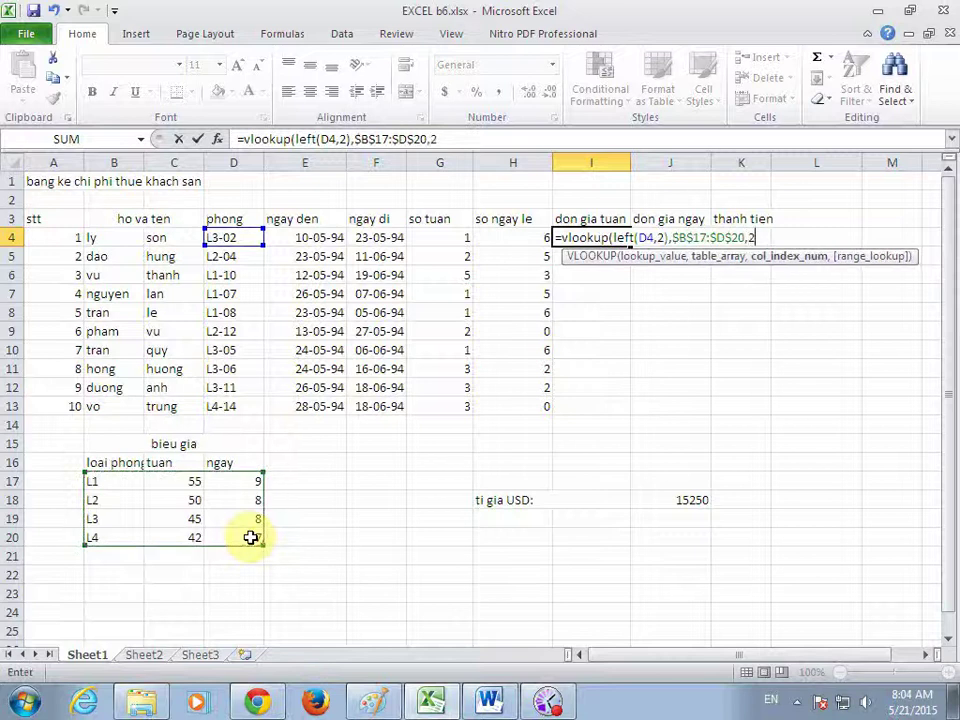
pyautogui.write(',0')
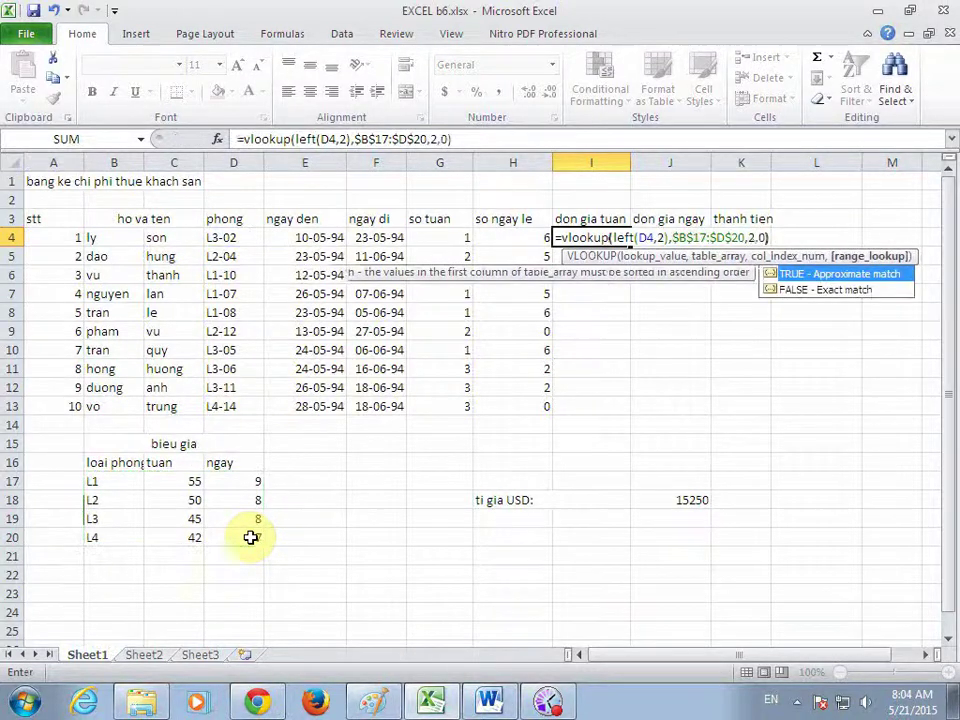
pyautogui.press('Return')
pyautogui.click(620, 235)
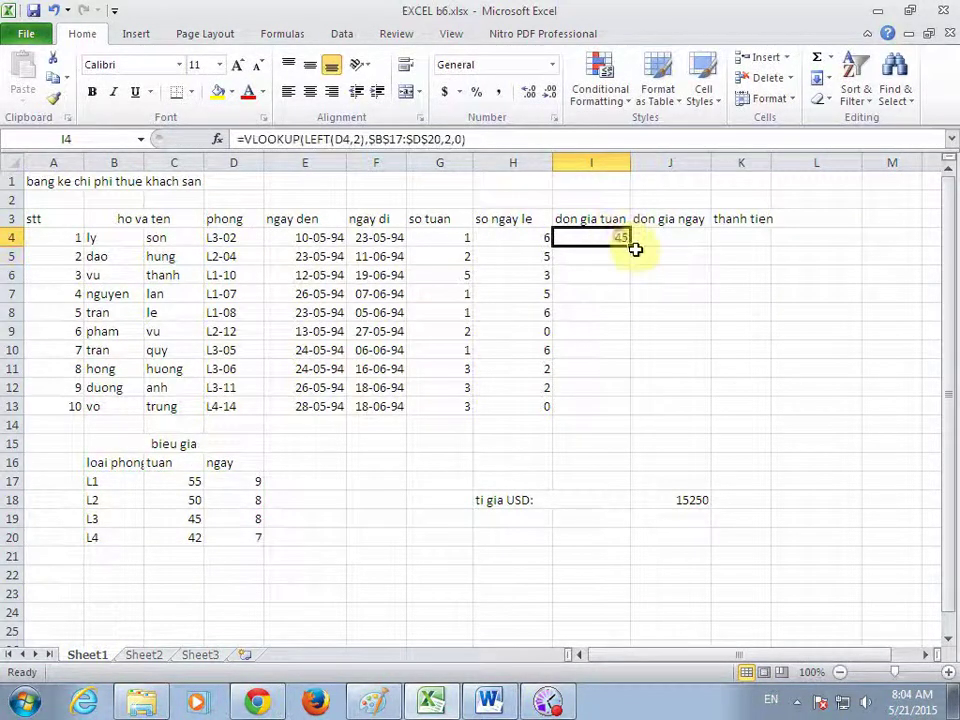
pyautogui.doubleClick(630, 245)
pyautogui.click(643, 237)
pyautogui.click(612, 235)
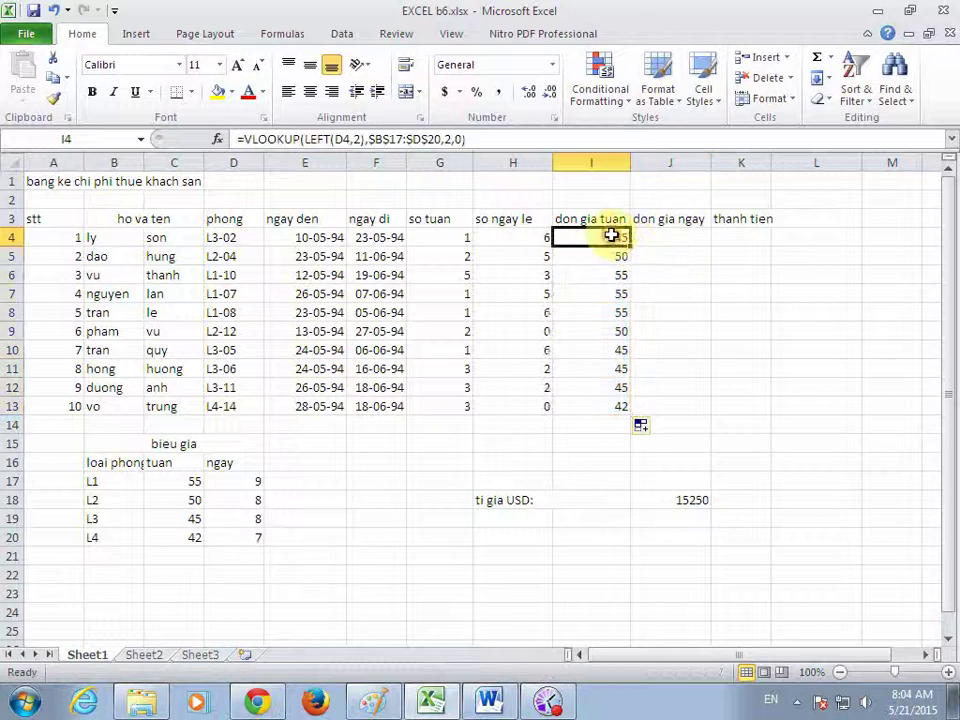
# Copy the I4 formula into J4 and change its column index from 2 to 3
pyautogui.hotkey('ctrl', 'c')
pyautogui.click(671, 236)
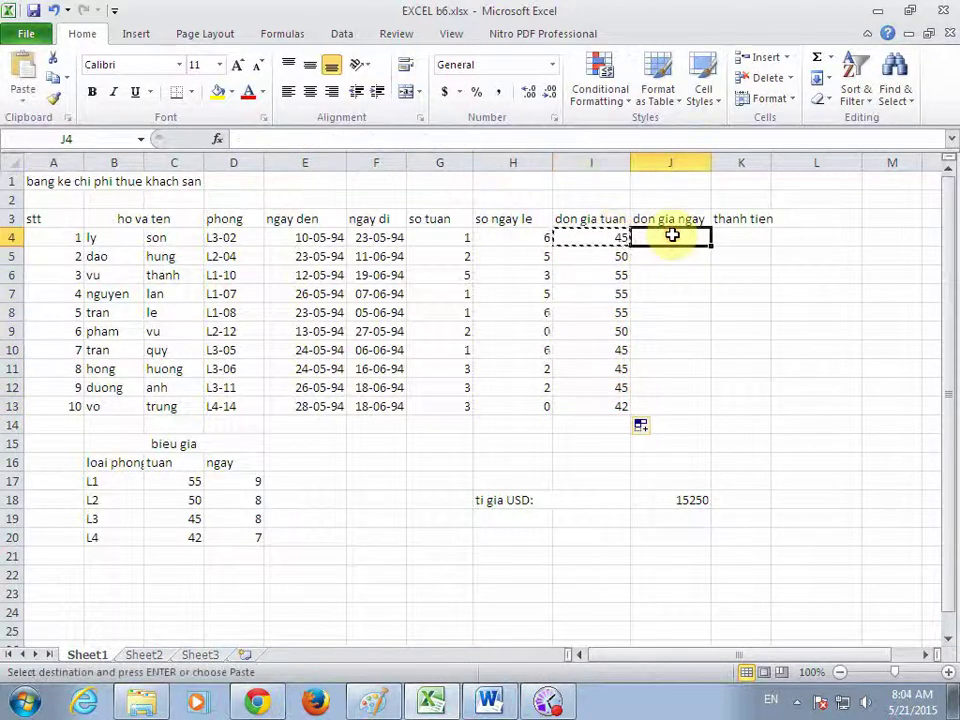
pyautogui.hotkey('ctrl', 'v')
pyautogui.click(454, 139)
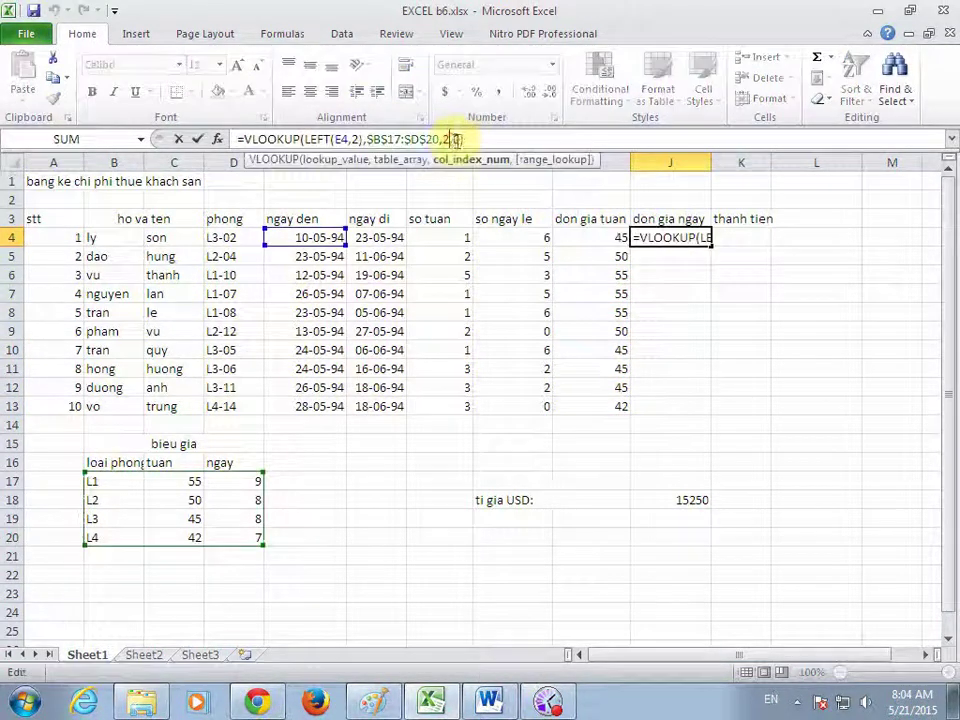
pyautogui.press('BackSpace')
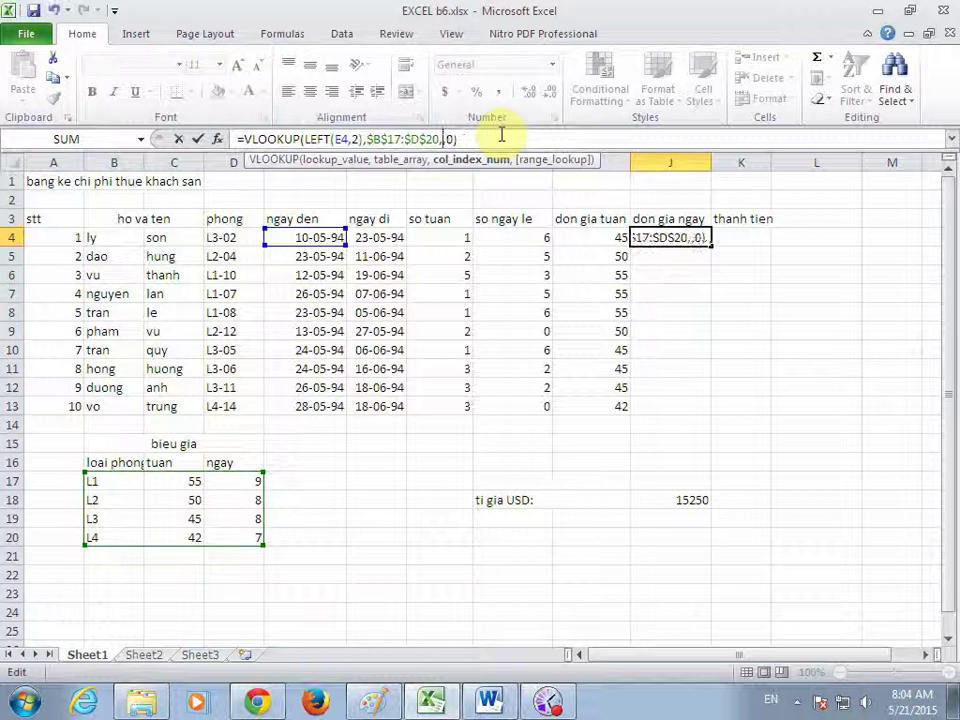
pyautogui.write('3')
pyautogui.press('Return')
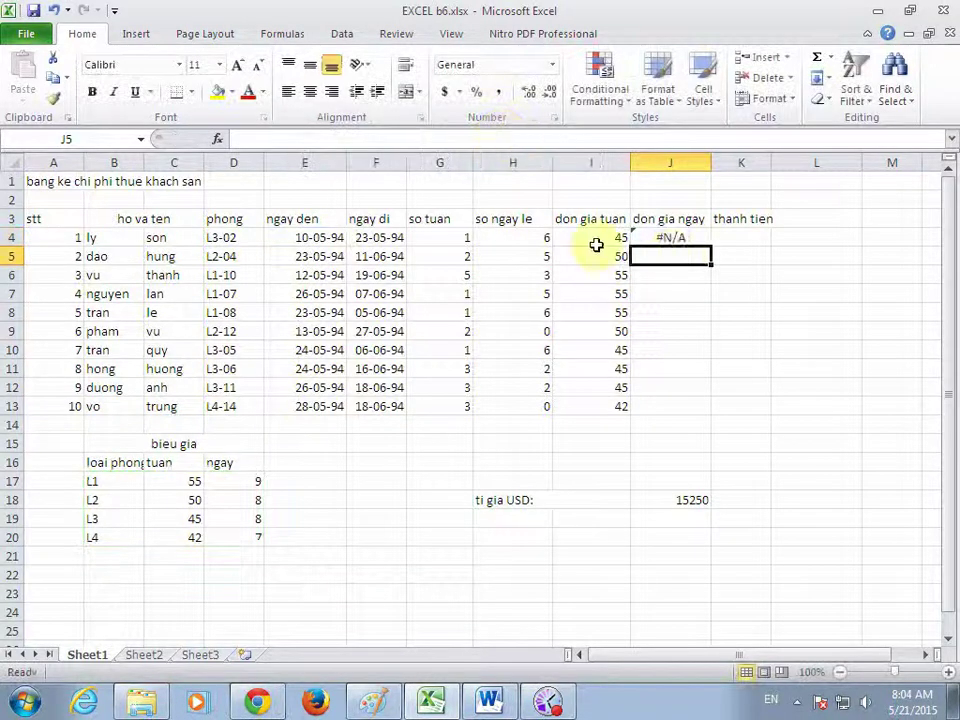
# Recommit the J4 daily-rate formula and fill it down through J13
pyautogui.click(680, 237)
pyautogui.click(366, 141)
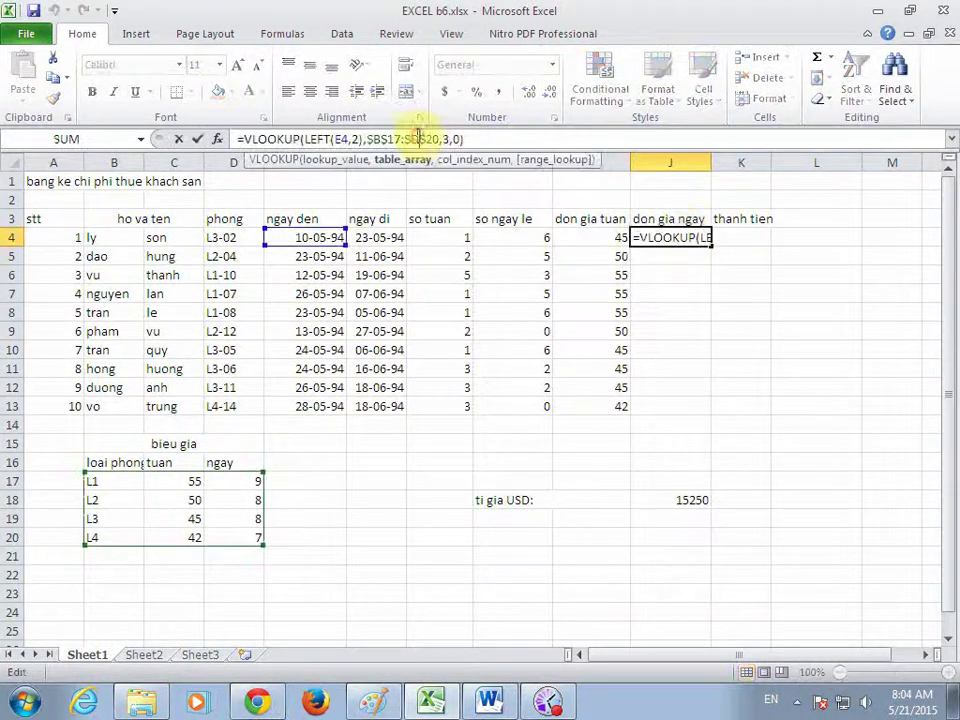
pyautogui.click(333, 139)
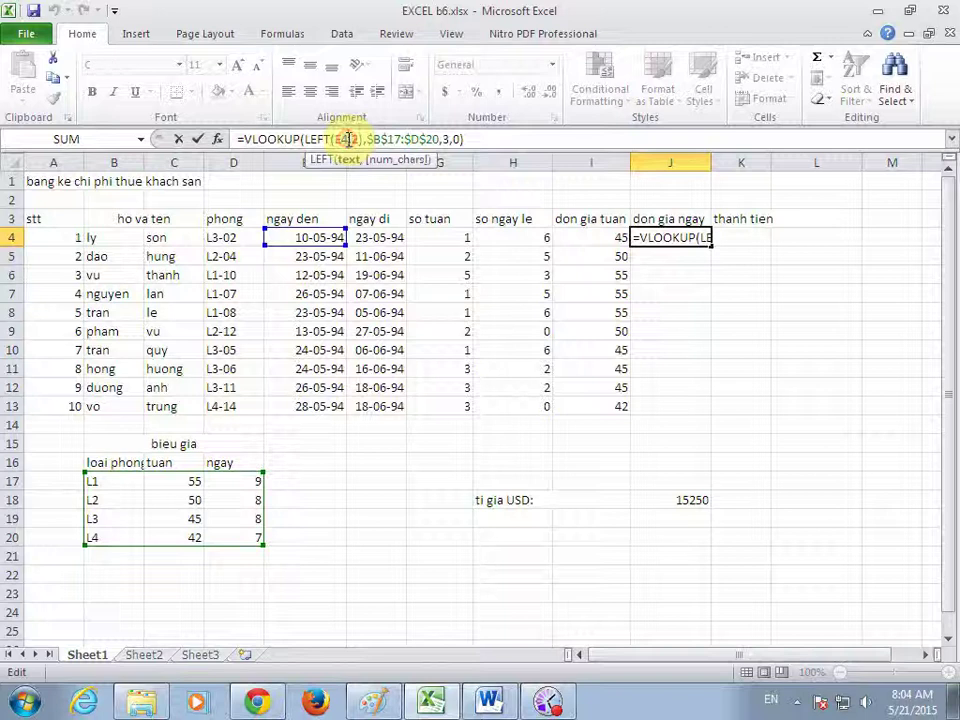
pyautogui.press('Right')
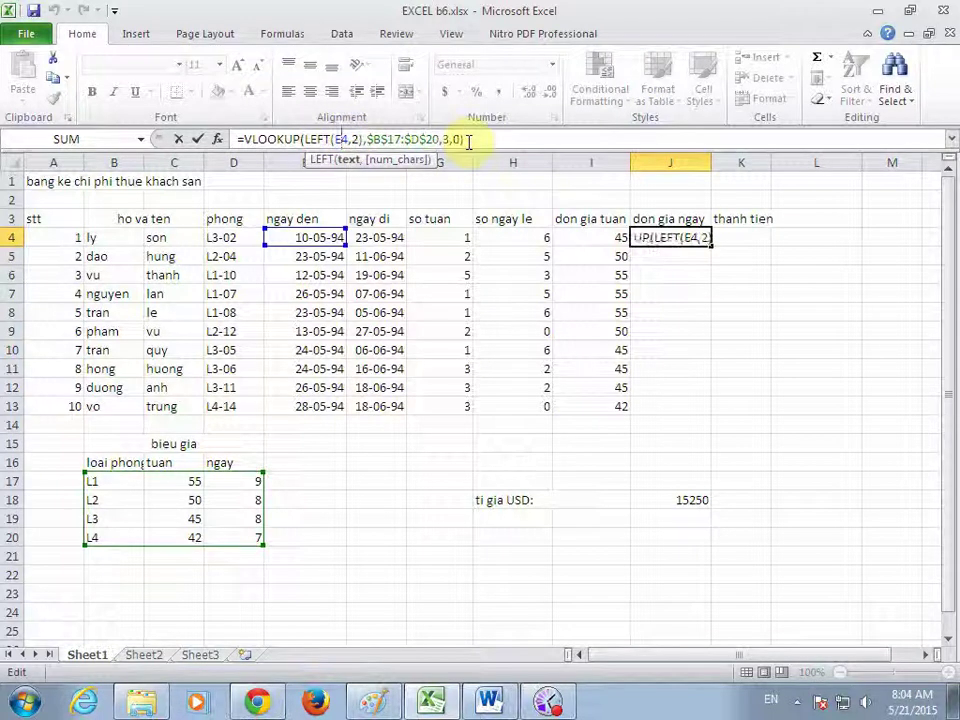
pyautogui.press('Return')
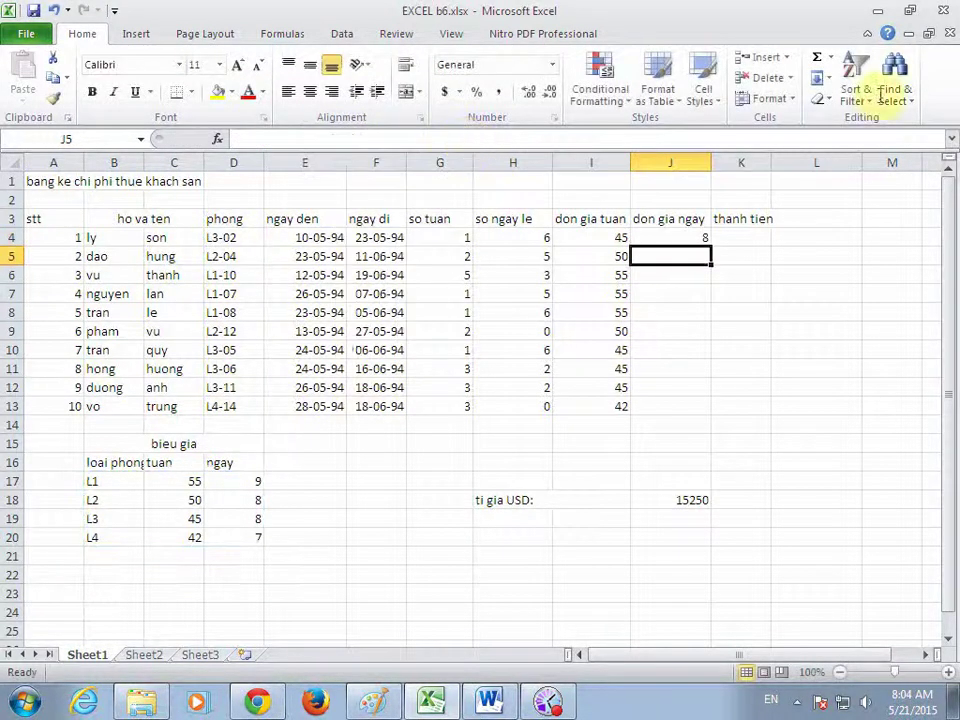
pyautogui.click(702, 240)
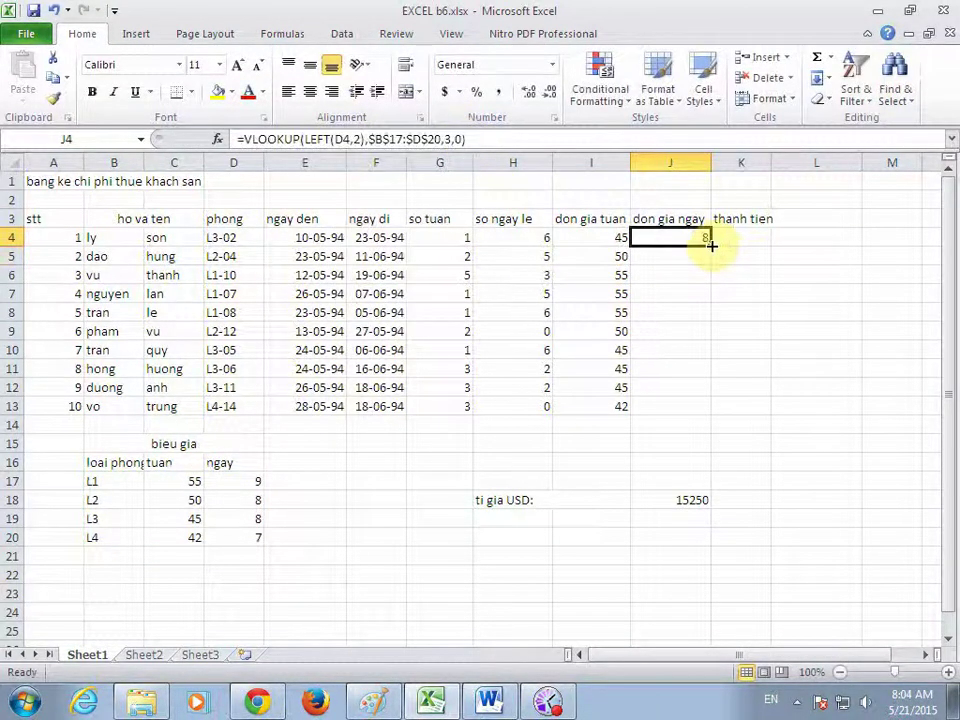
pyautogui.doubleClick(710, 246)
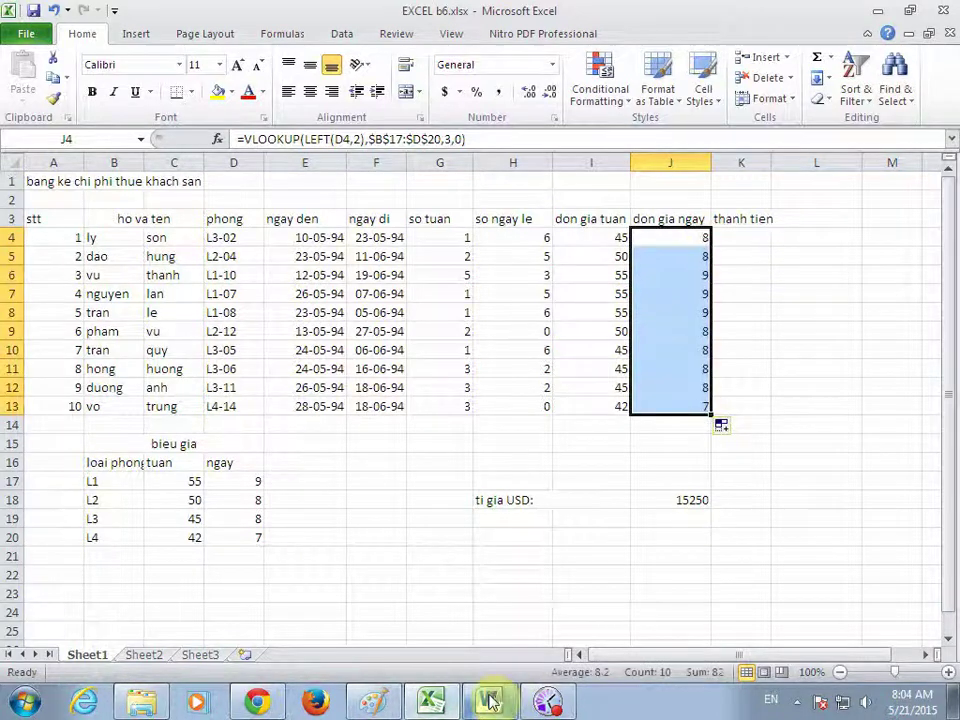
# In requirement 3, underline Tiền Tuần, Tiền ngày lẻ, Giá trị 1, Giá trị 2 and the IF option in green
pyautogui.click(375, 702)
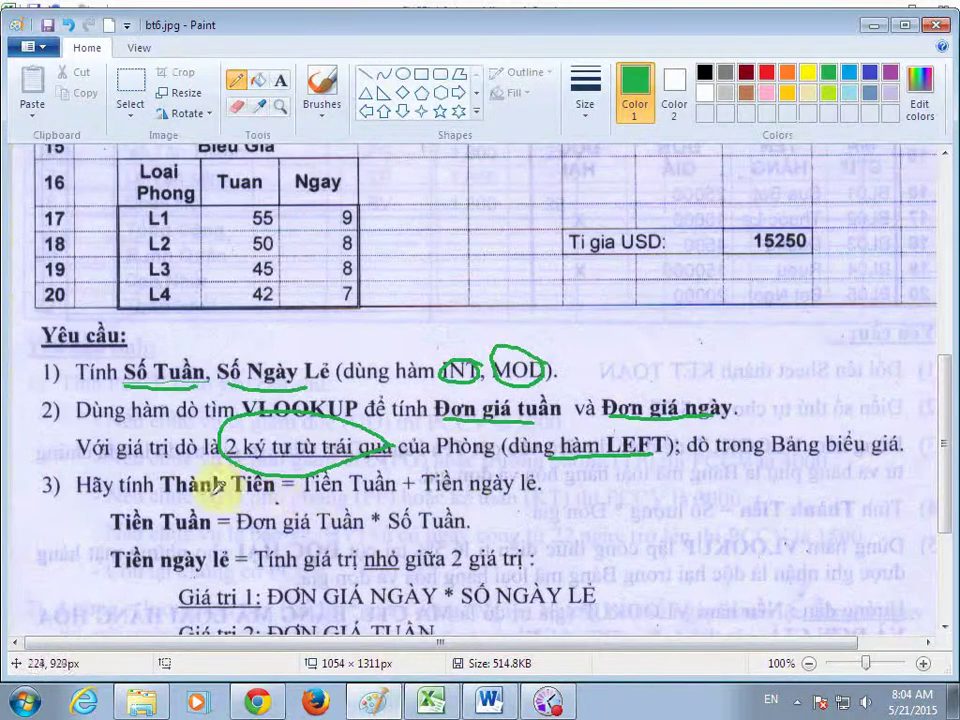
pyautogui.moveTo(303, 492); pyautogui.dragTo(540, 490)
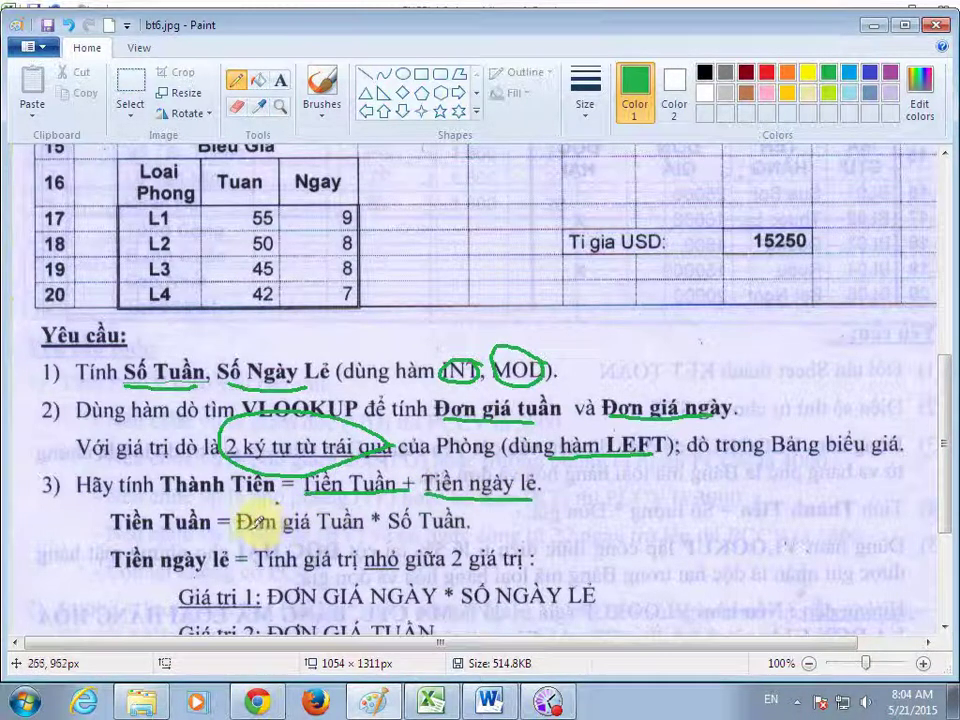
pyautogui.moveTo(238, 531); pyautogui.dragTo(466, 530)
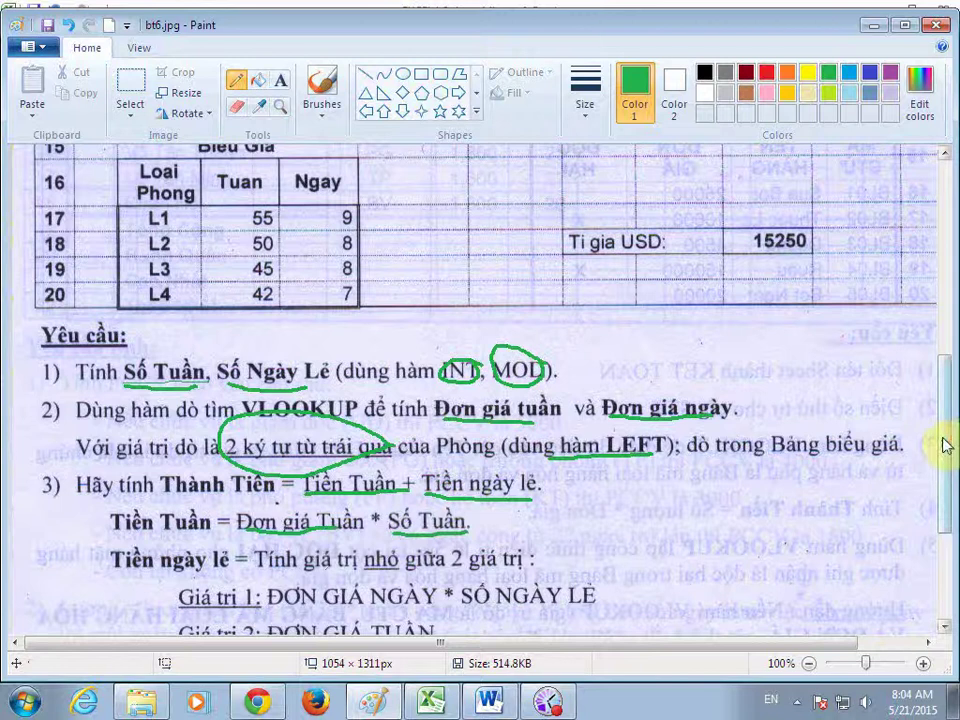
pyautogui.moveTo(943, 444); pyautogui.dragTo(943, 492)
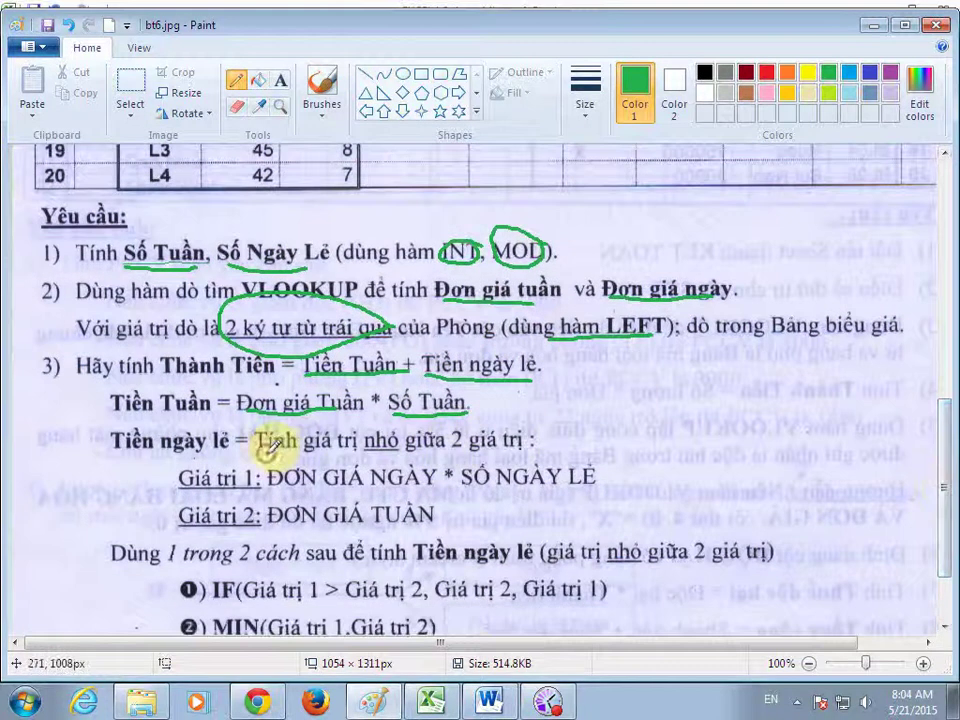
pyautogui.moveTo(264, 452); pyautogui.dragTo(386, 449)
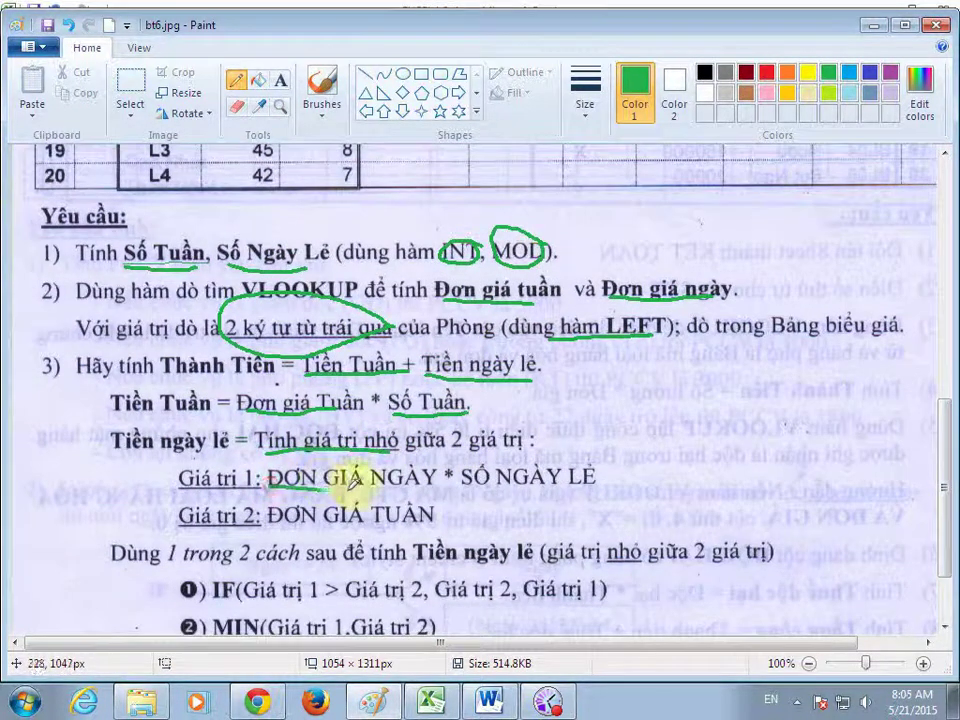
pyautogui.moveTo(268, 492); pyautogui.dragTo(596, 489)
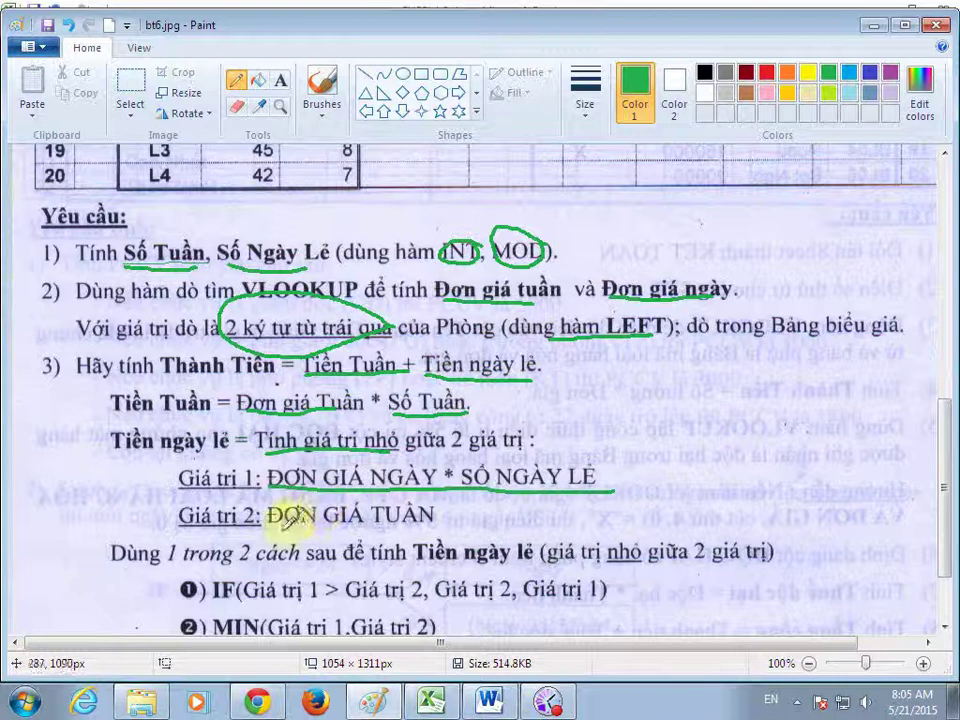
pyautogui.moveTo(279, 528); pyautogui.dragTo(422, 518)
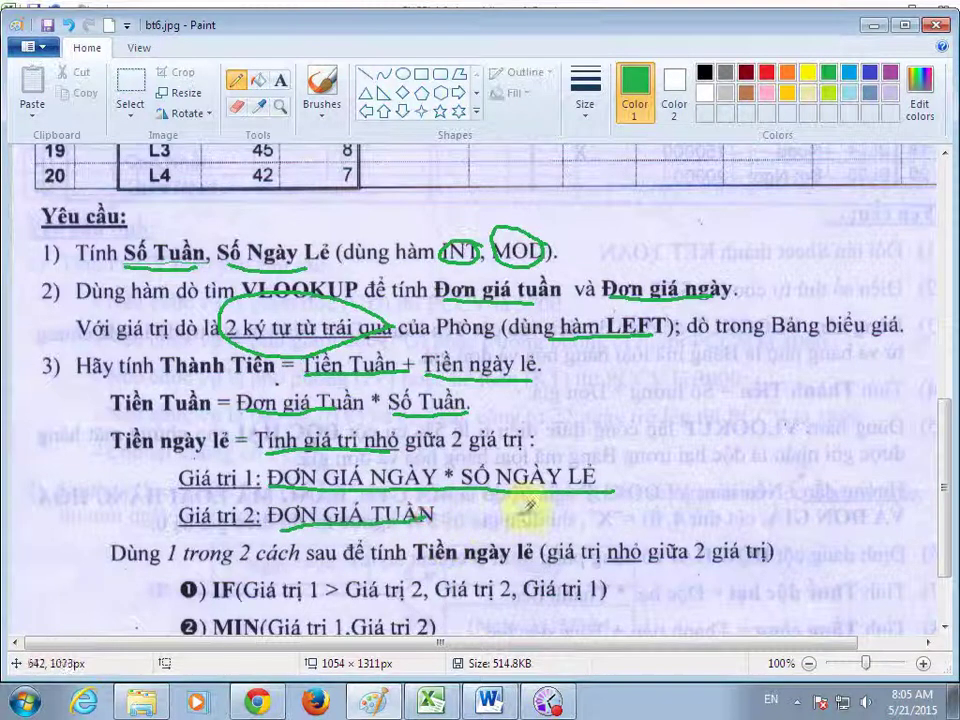
pyautogui.moveTo(945, 476); pyautogui.dragTo(945, 514)
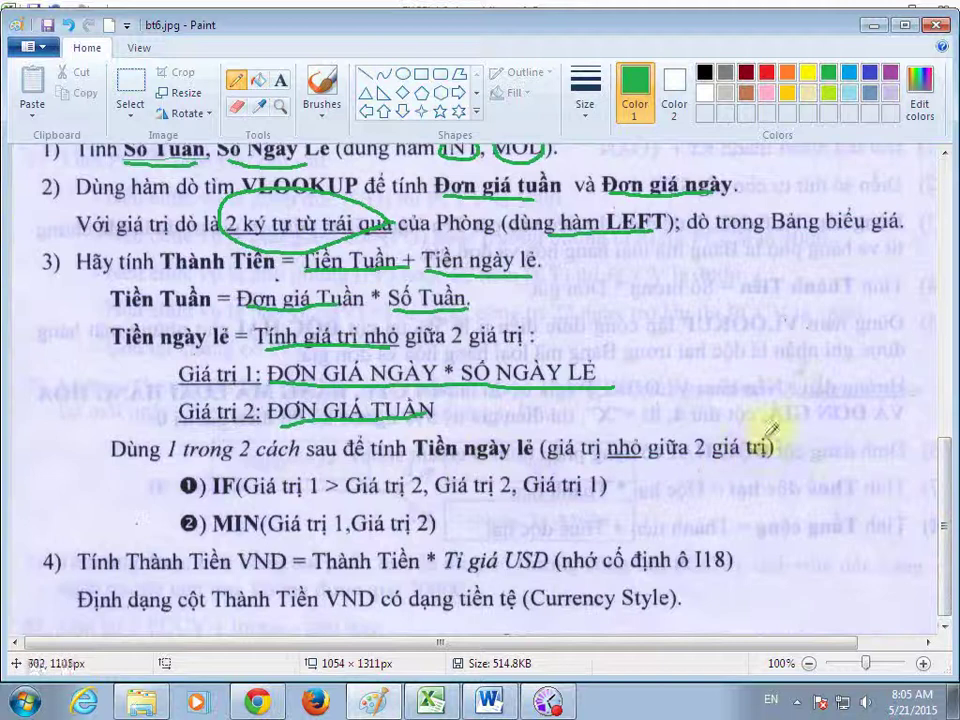
pyautogui.moveTo(213, 497); pyautogui.dragTo(605, 494)
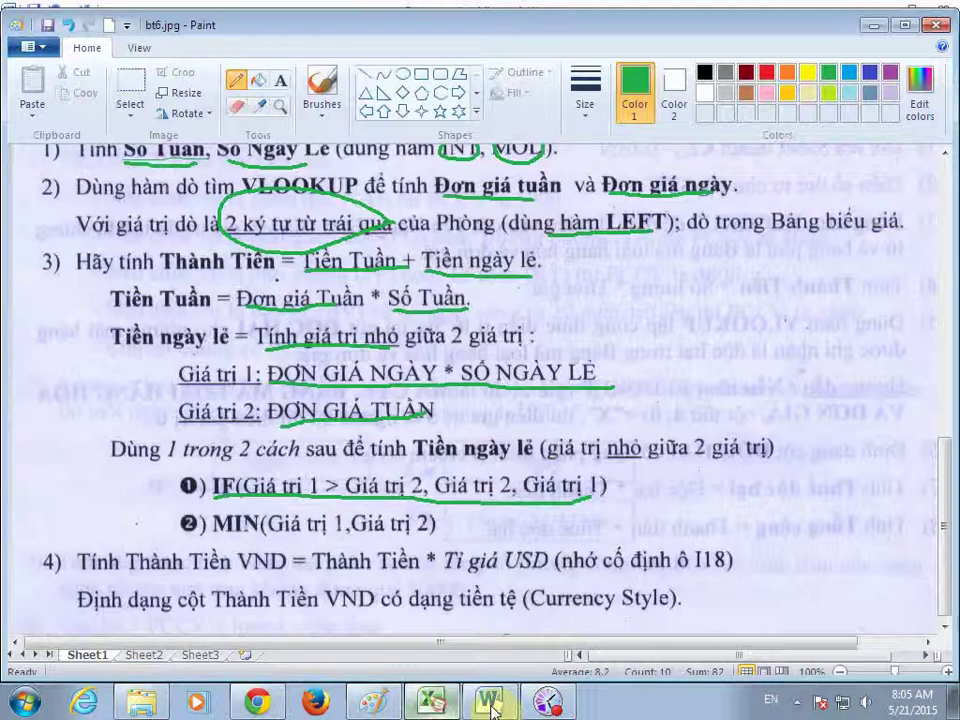
# Add the line 'Câu 3: dùng hàm if để tính' to the Word summary note
pyautogui.click(506, 706)
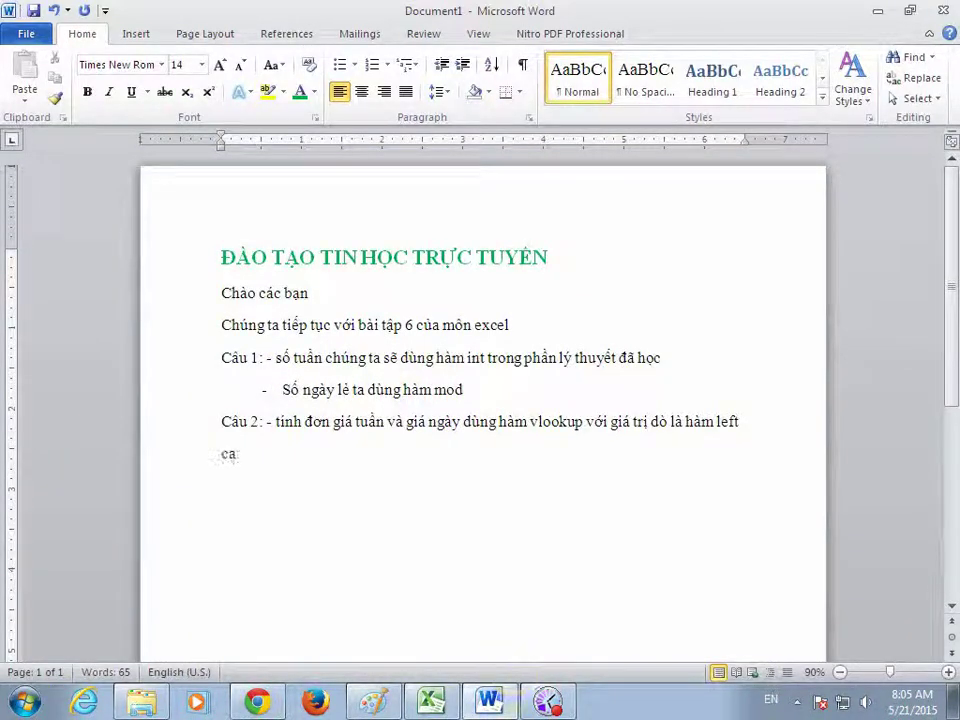
pyautogui.write('u 3:')
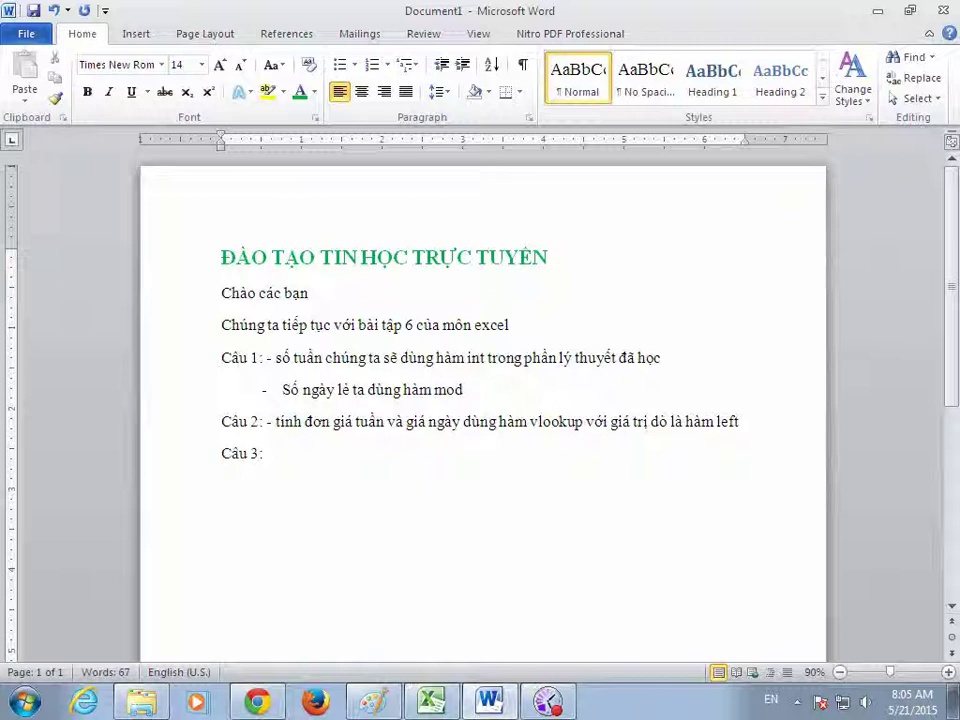
pyautogui.write('ngf')
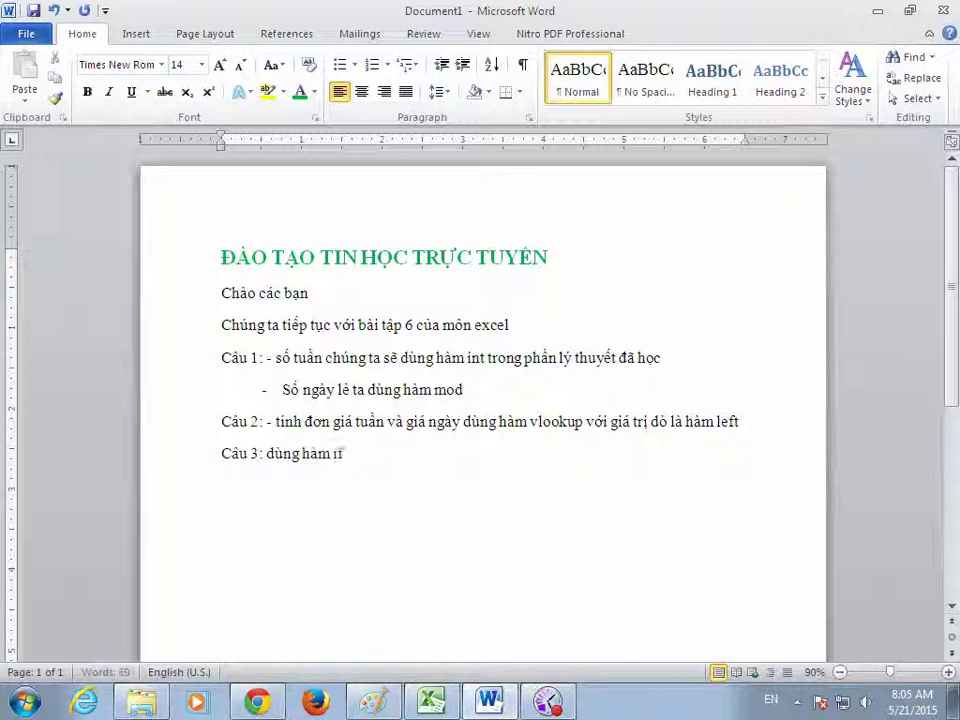
pyautogui.write(' để tính')
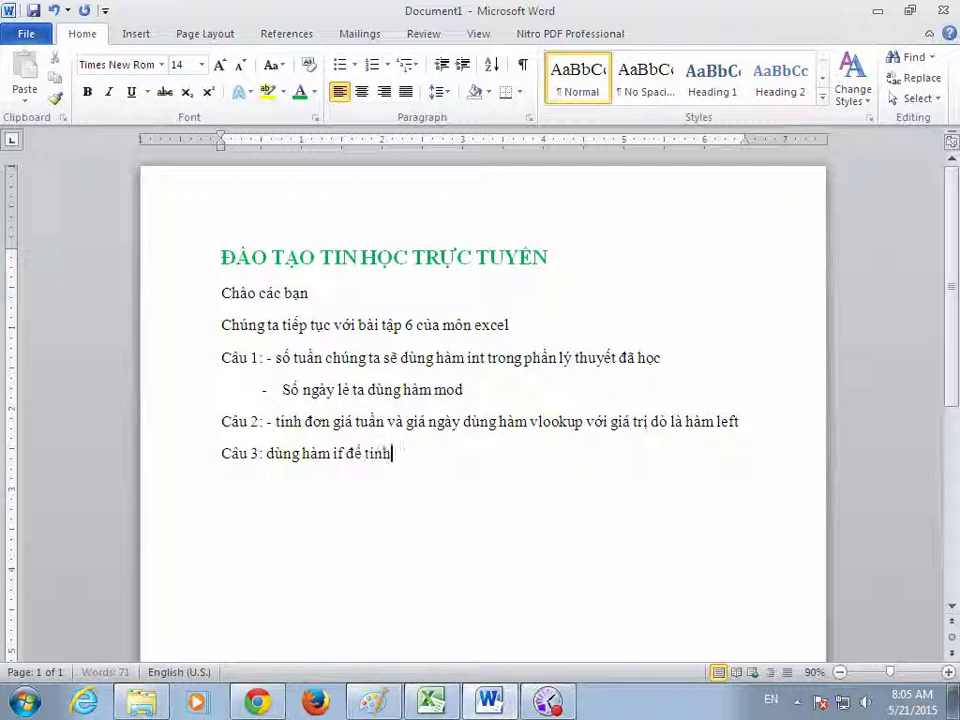
pyautogui.click(431, 700)
# In K4, start the total formula =I4*G4+IF(J4*H4>I4, comparing extra-day cost with the weekly rate
pyautogui.click(749, 235)
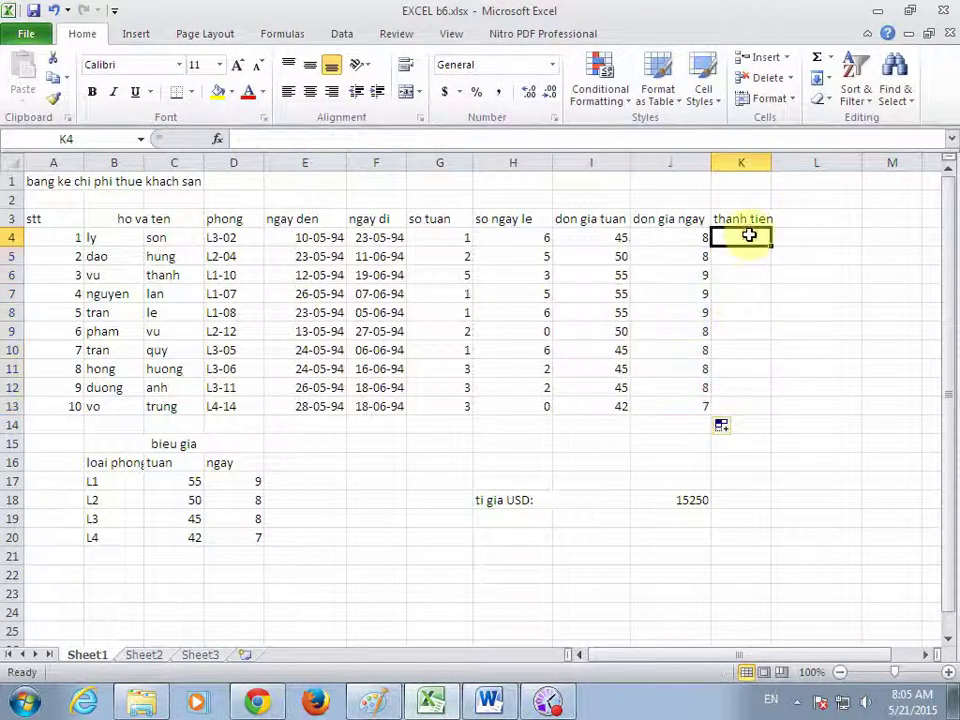
pyautogui.write('=')
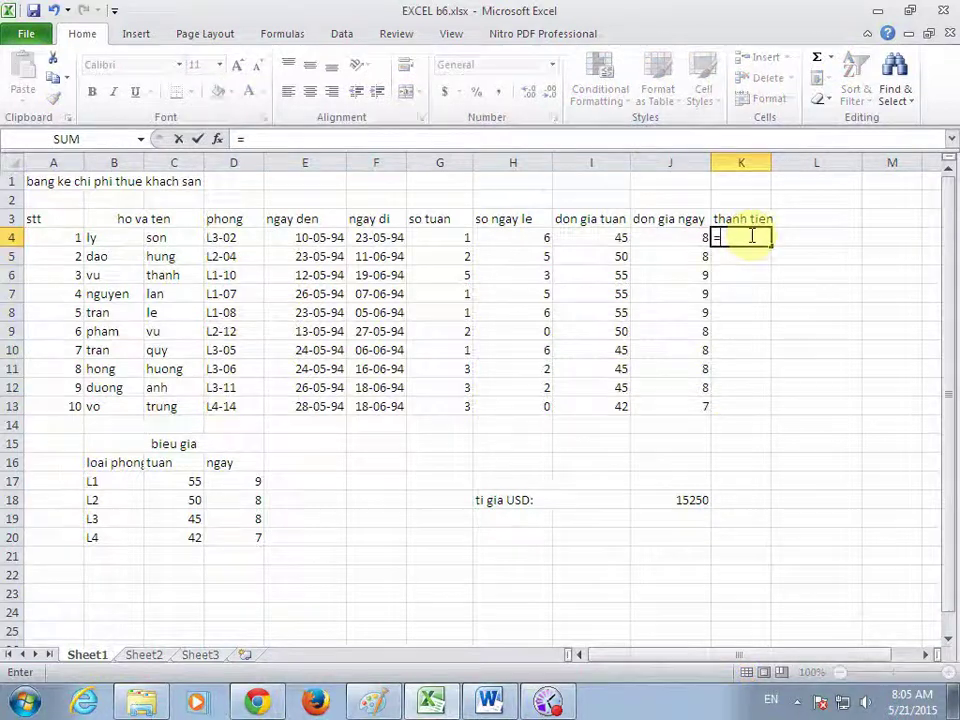
pyautogui.click(624, 238)
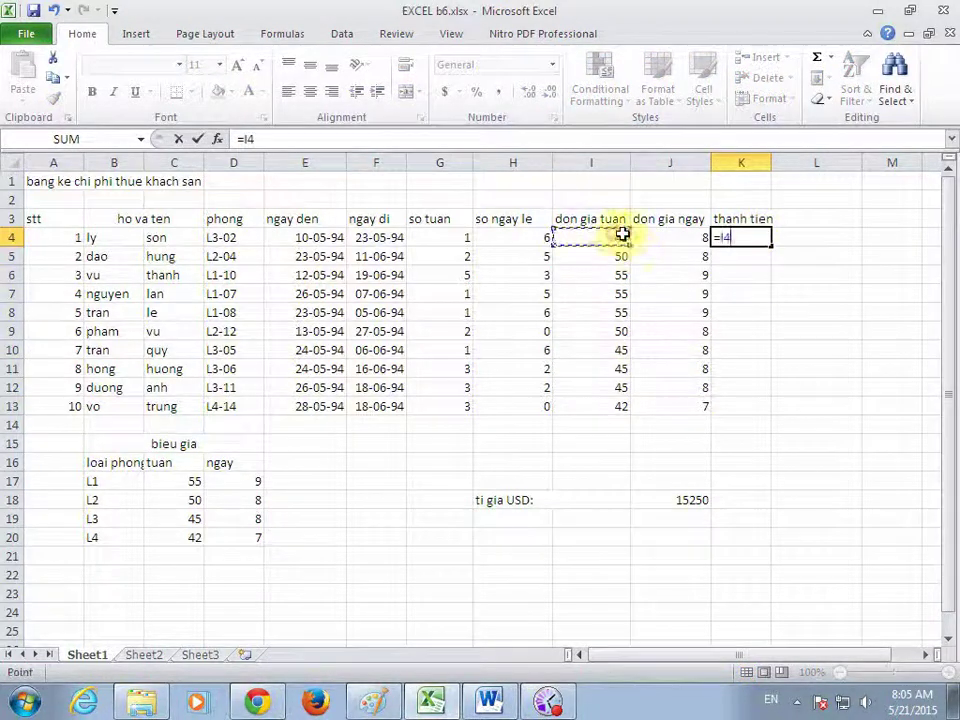
pyautogui.write('*')
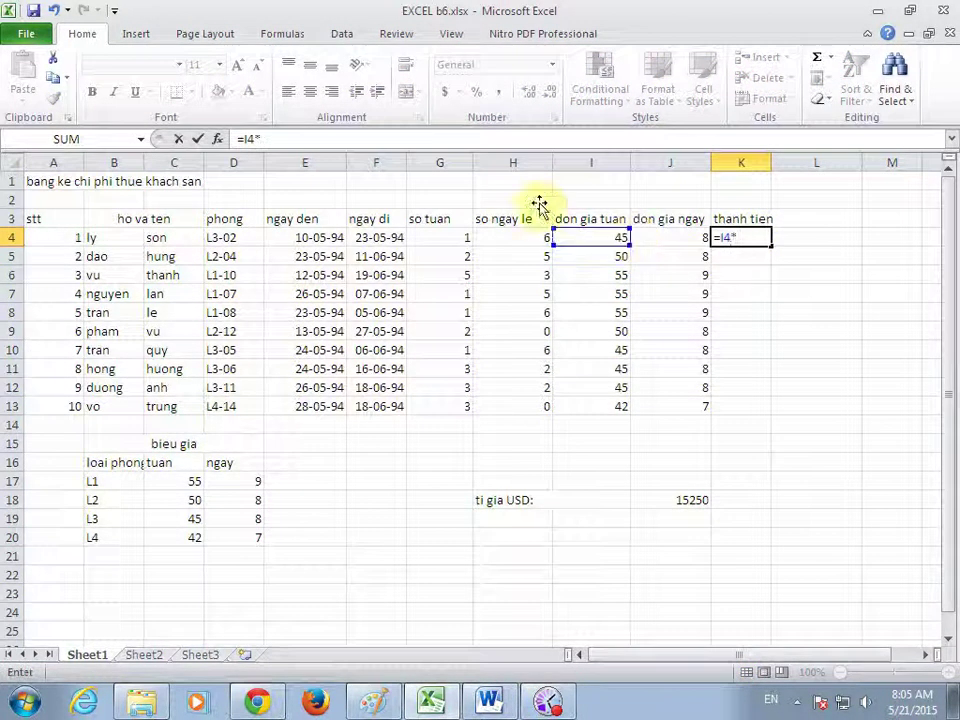
pyautogui.click(451, 237)
pyautogui.write('+')
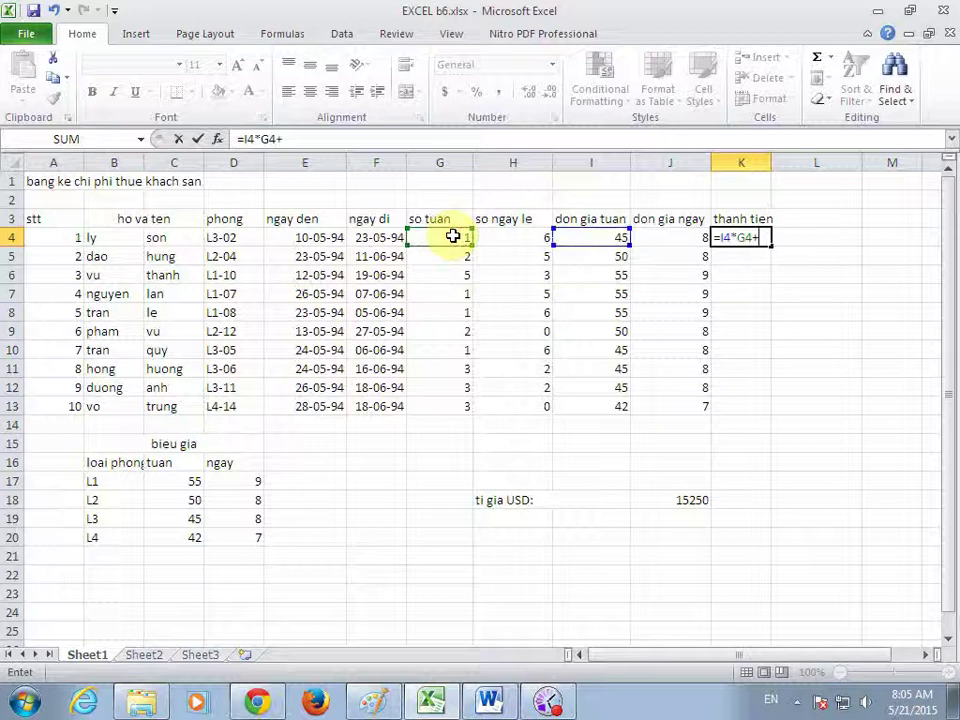
pyautogui.write('if')
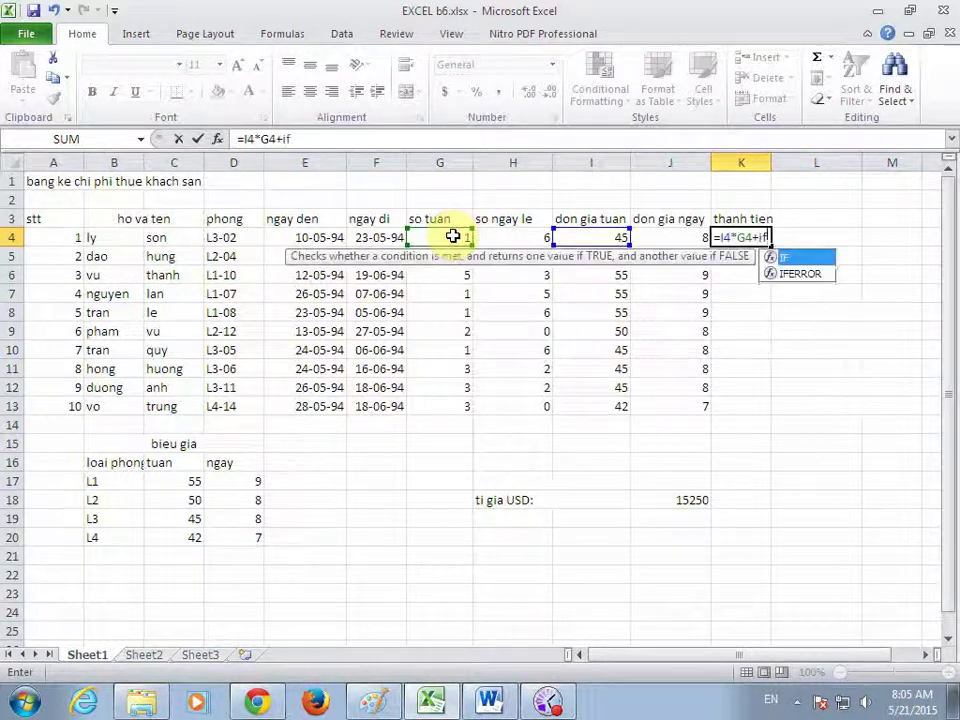
pyautogui.write('(')
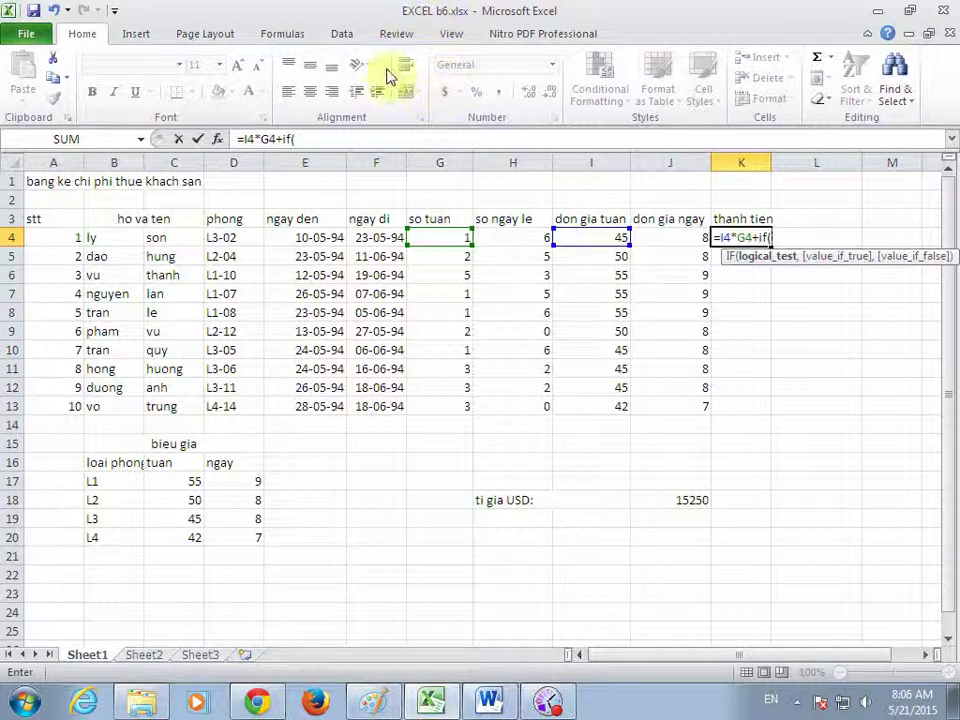
pyautogui.click(675, 239)
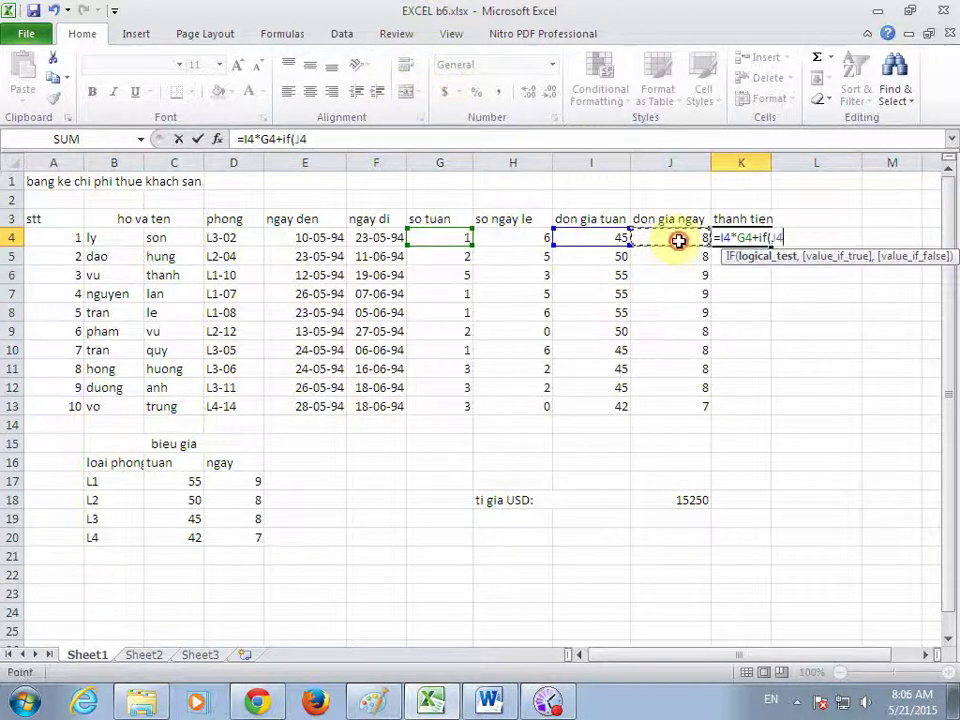
pyautogui.write('*')
pyautogui.click(525, 238)
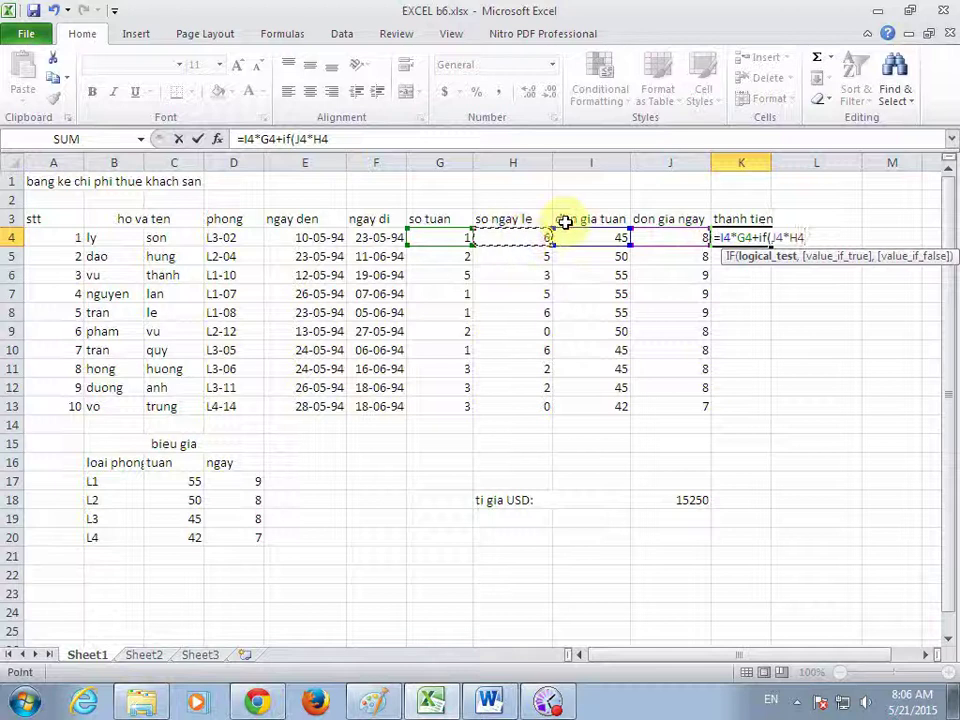
pyautogui.write('>')
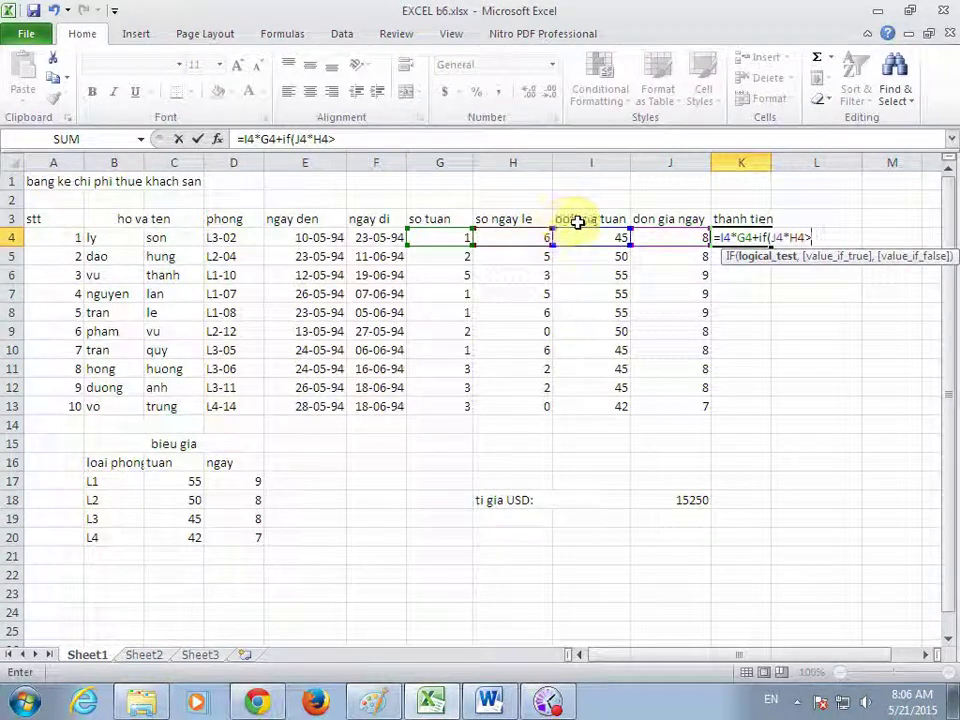
pyautogui.click(579, 240)
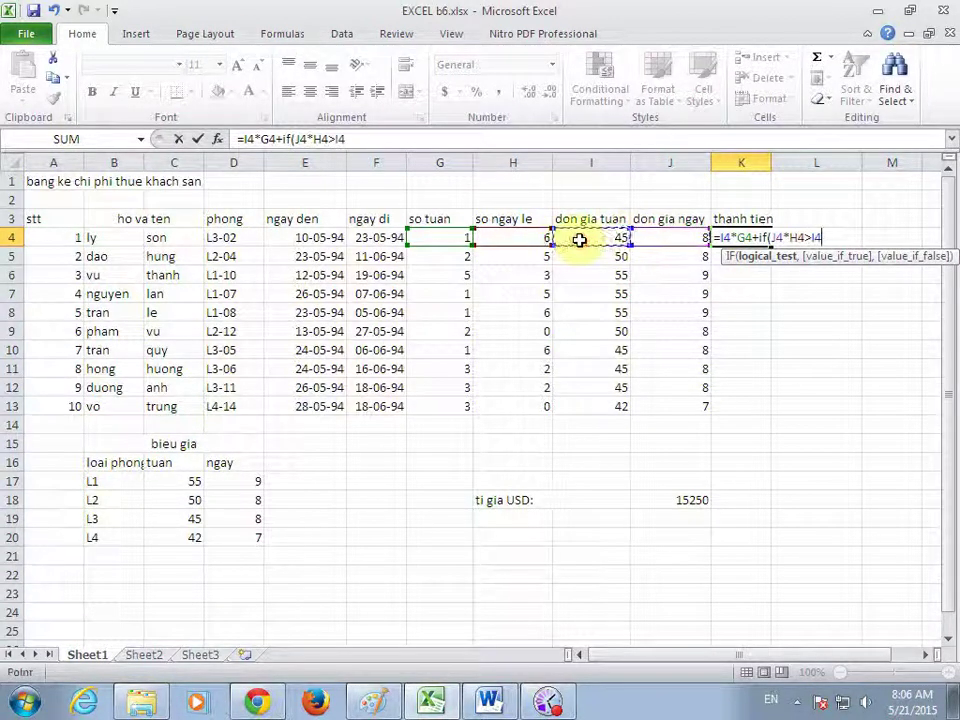
pyautogui.write(',')
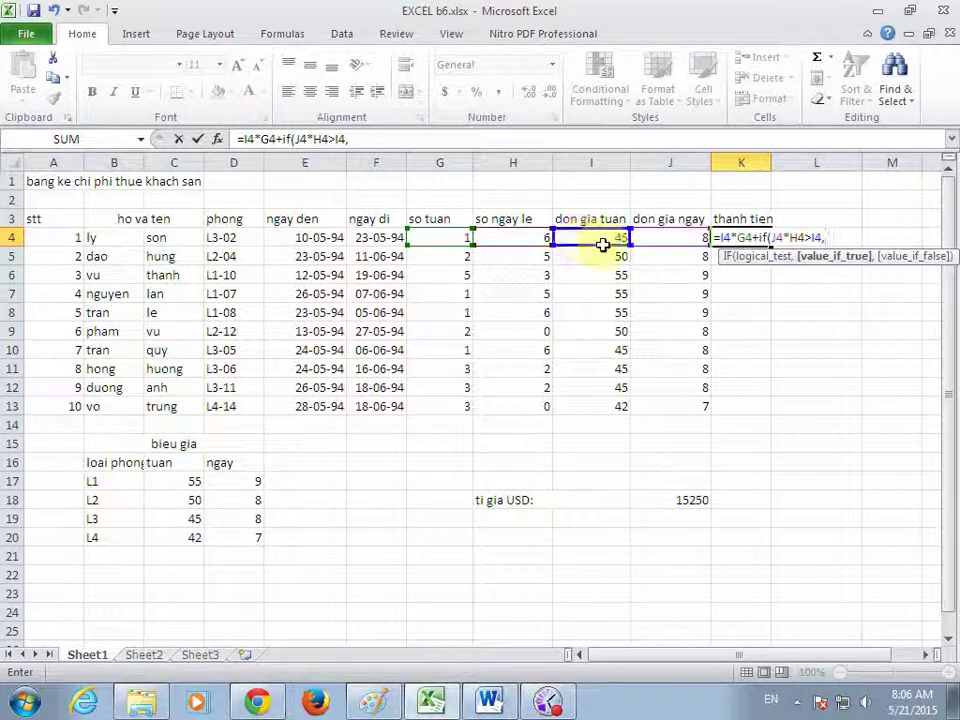
# Finish the IF with results I4 or J4*H4 and fill the formula from K4 to K13
pyautogui.click(604, 237)
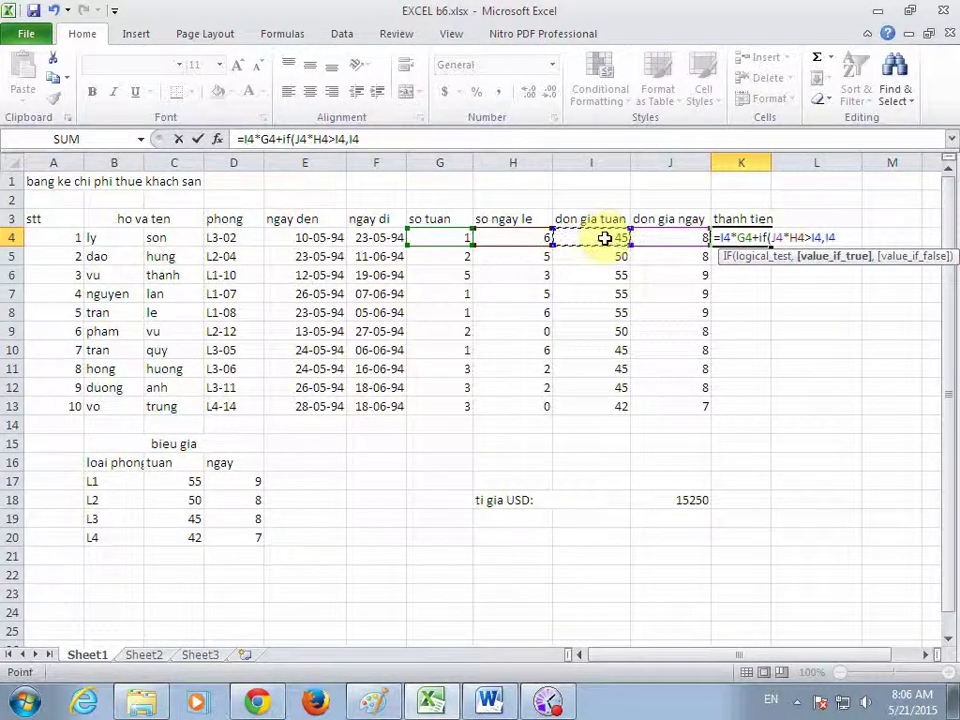
pyautogui.write(',')
pyautogui.click(675, 239)
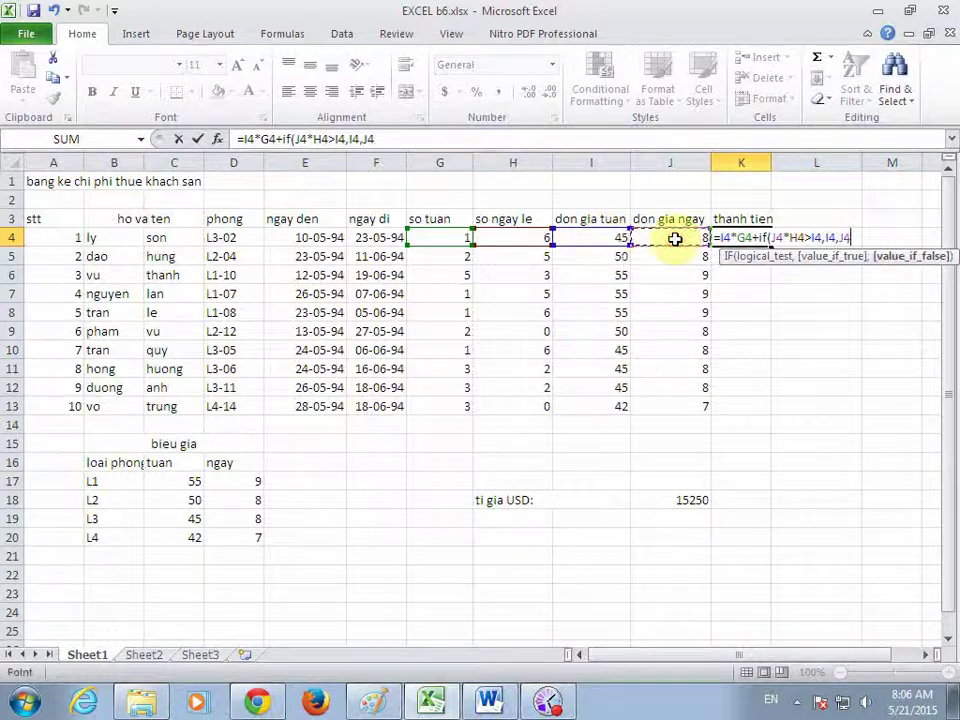
pyautogui.write('*')
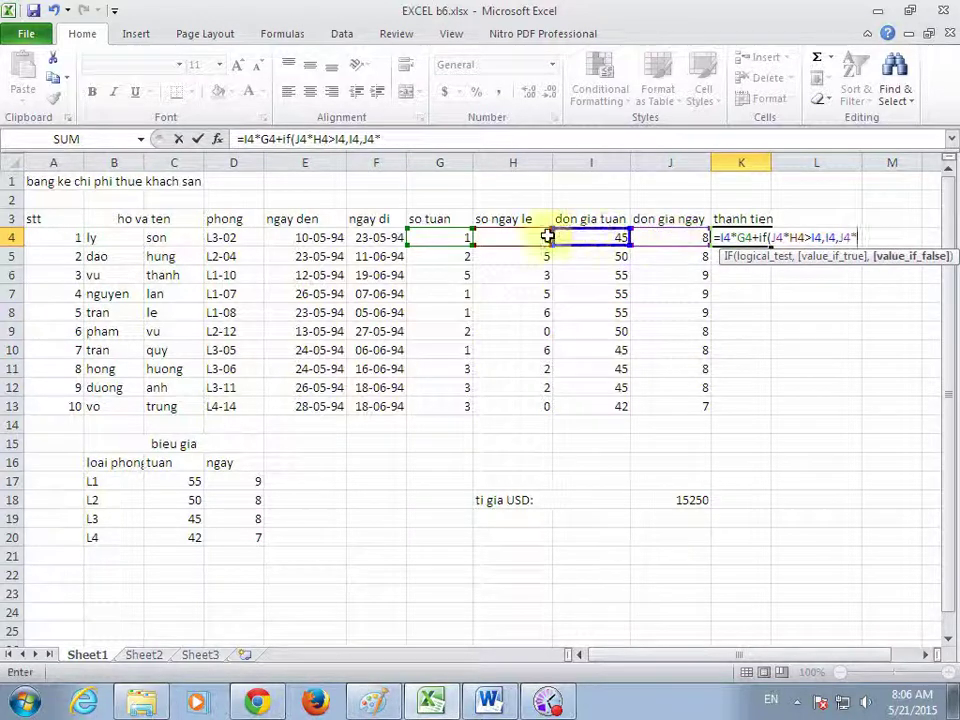
pyautogui.click(540, 238)
pyautogui.write(')')
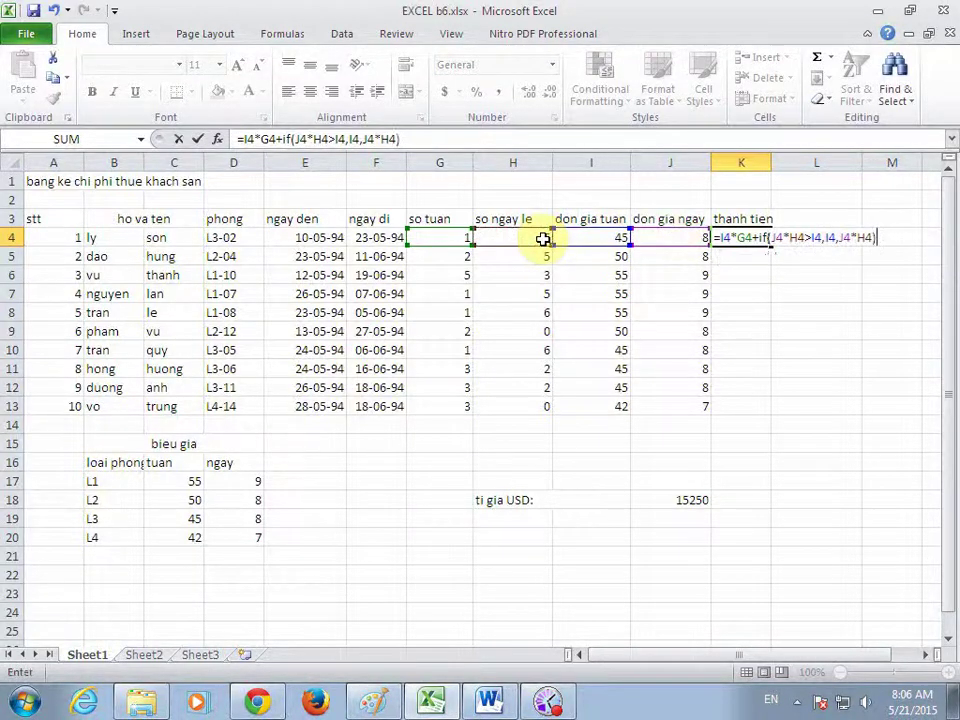
pyautogui.press('Return')
pyautogui.click(762, 241)
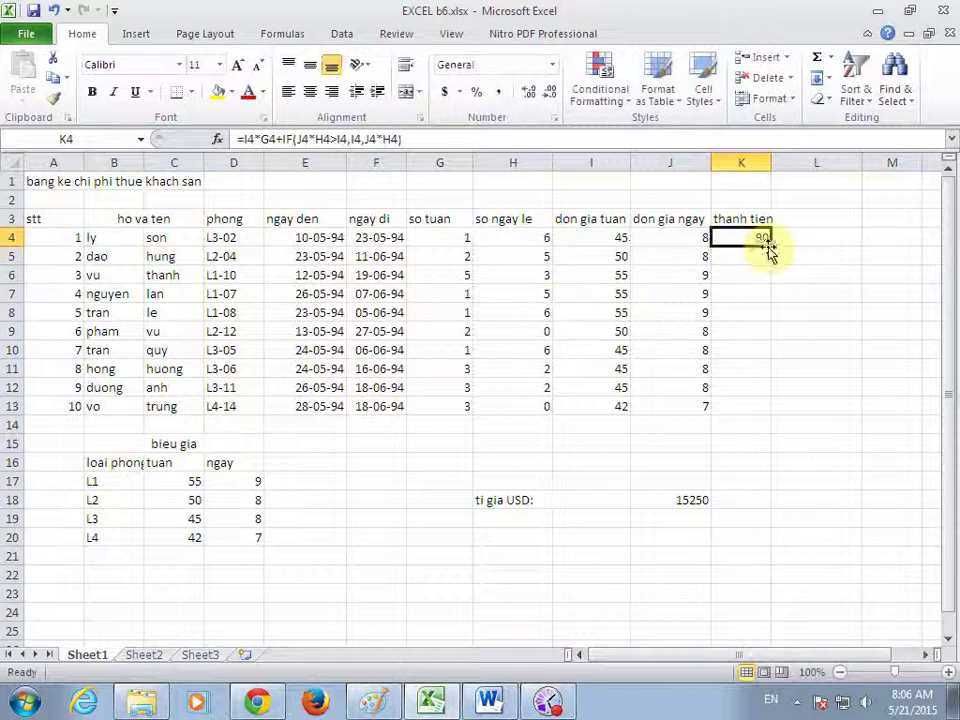
pyautogui.doubleClick(769, 246)
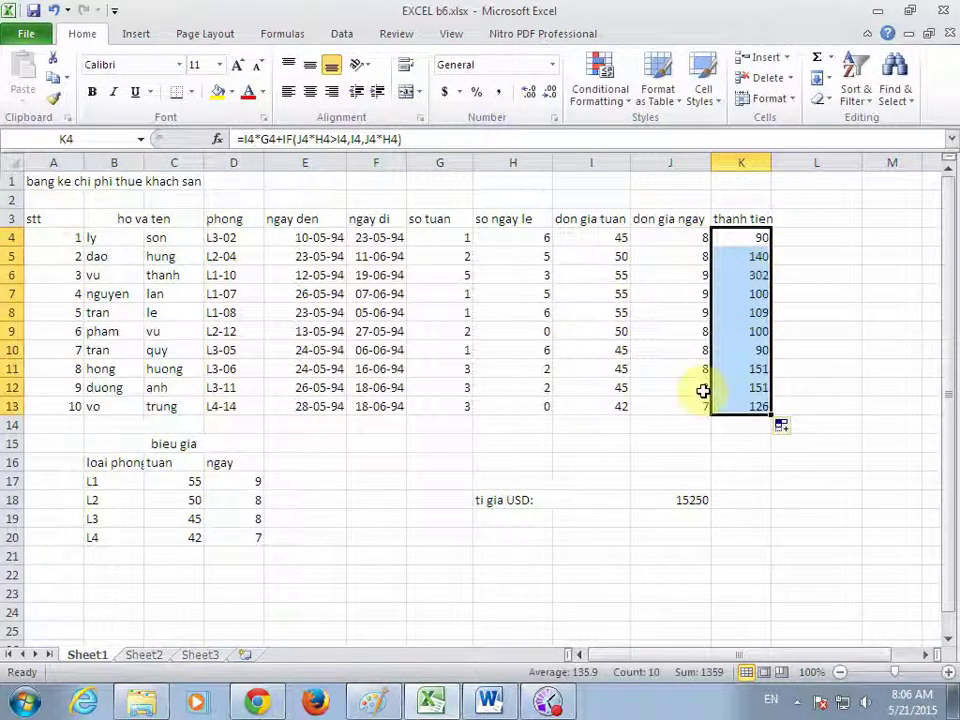
# In Paint's bt6.jpg, underline Thành Tiền and Tỉ giá USD in item 4 and circle the I18 note
pyautogui.click(375, 698)
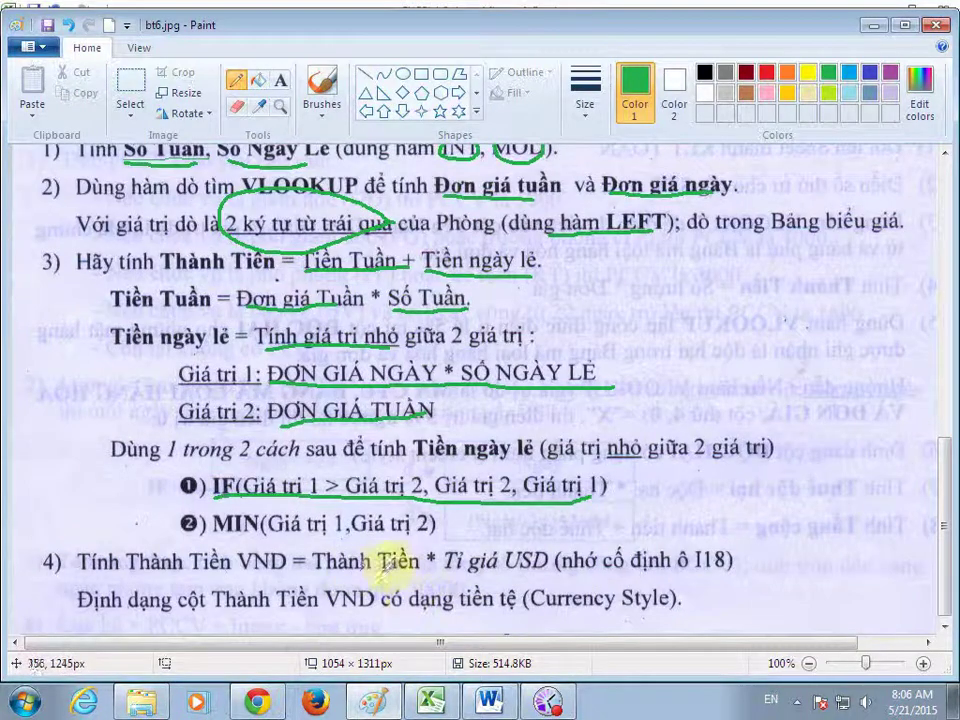
pyautogui.moveTo(336, 577); pyautogui.dragTo(548, 572)
pyautogui.moveTo(748, 563)
pyautogui.mouseDown()
pyautogui.moveTo(632, 515)
pyautogui.moveTo(748, 560)
pyautogui.mouseUp()
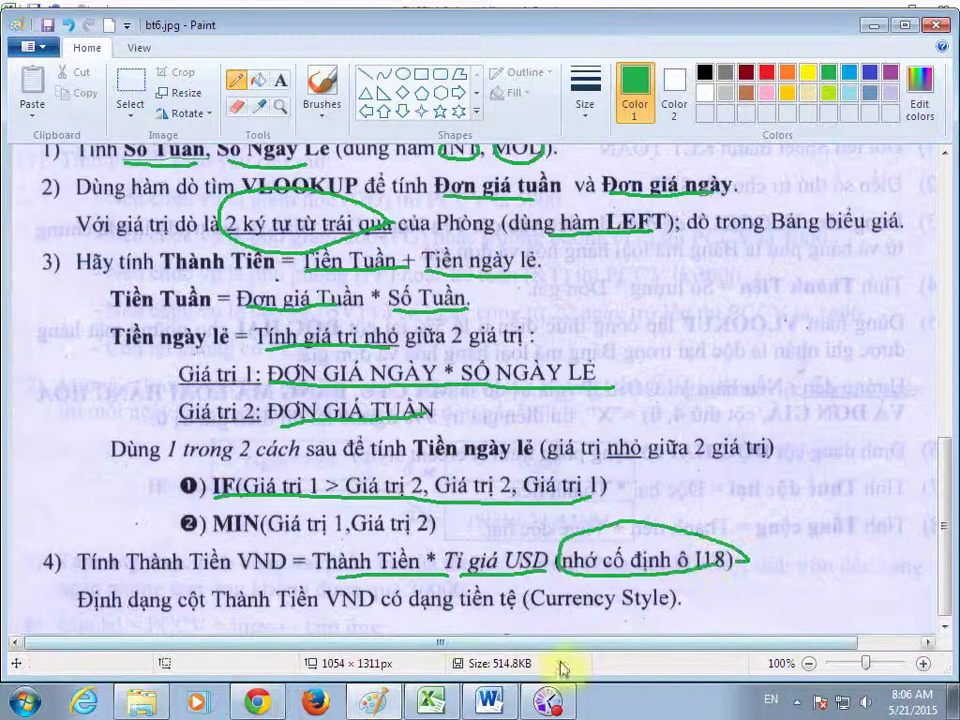
pyautogui.hotkey('alt', 'Tab')
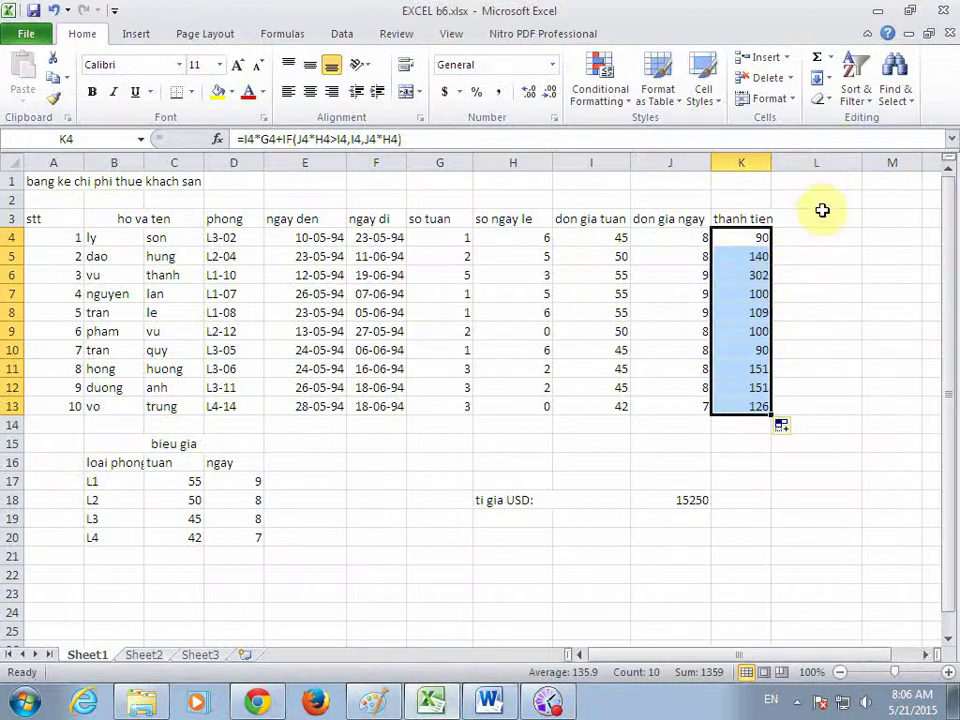
# Add the header 'thanh tien vnd' in cell L3
pyautogui.click(819, 216)
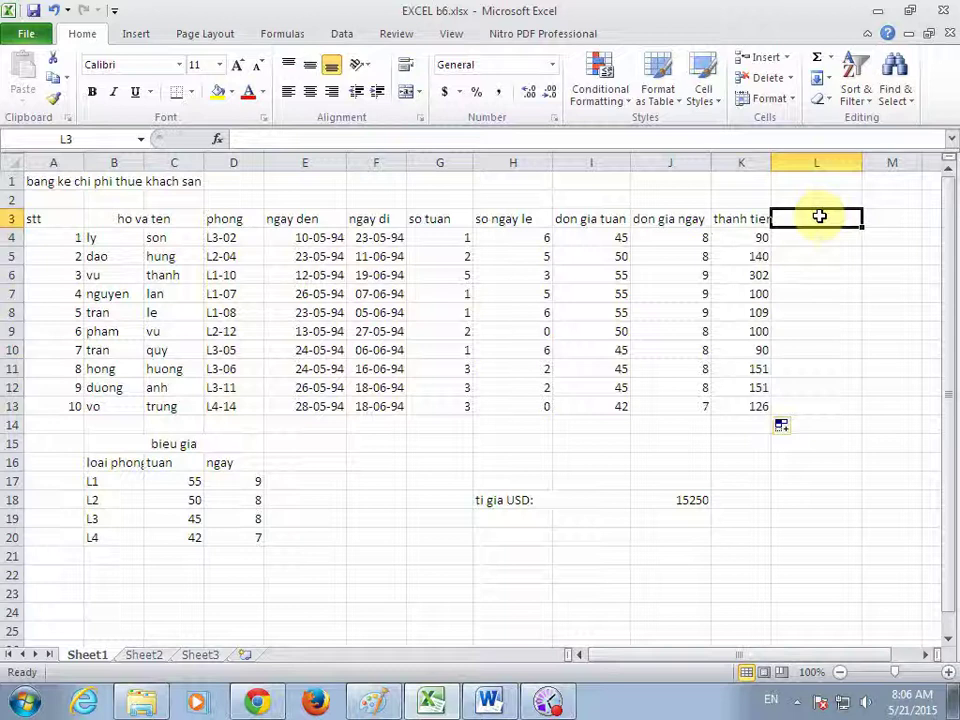
pyautogui.write('thanh tie')
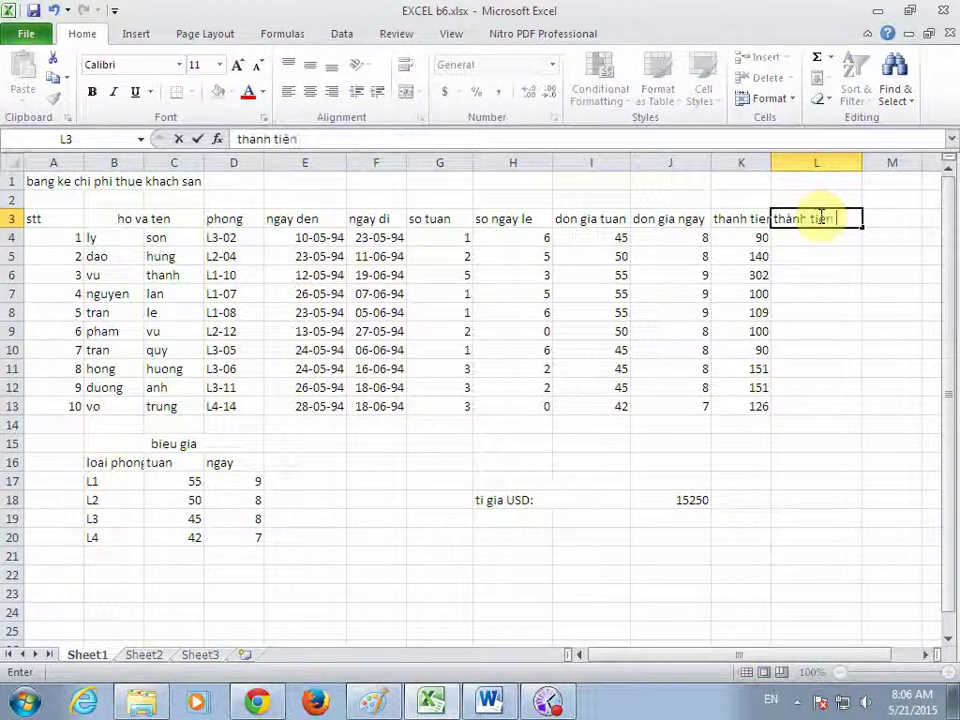
pyautogui.write('n vnd')
pyautogui.press('Return')
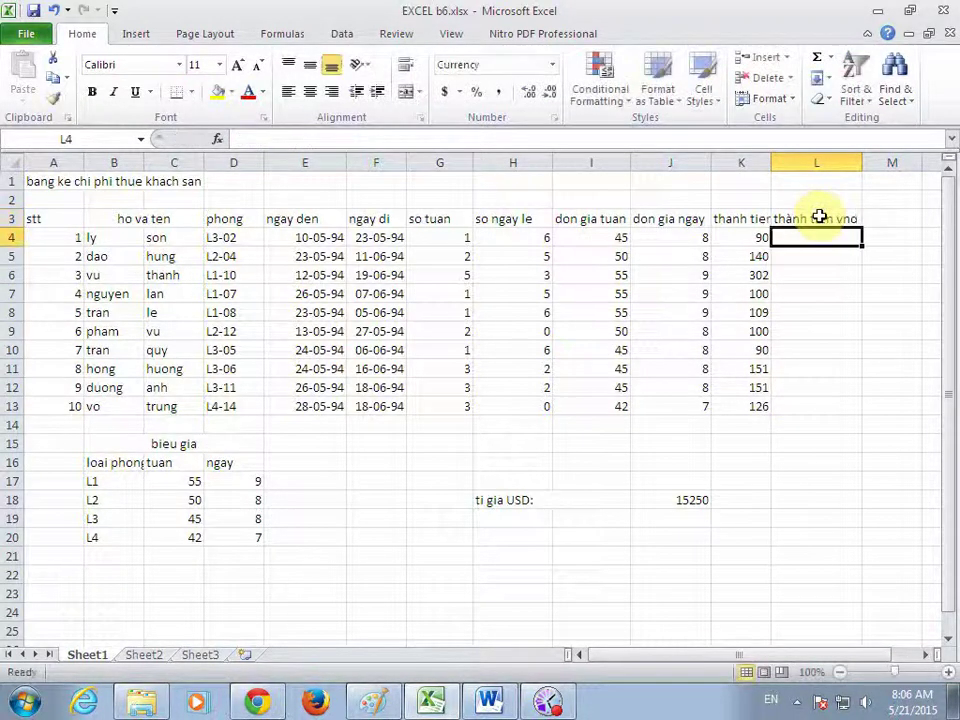
# Fill L4:L13 with =K4*$J$18 to convert the totals to VND
pyautogui.write('=')
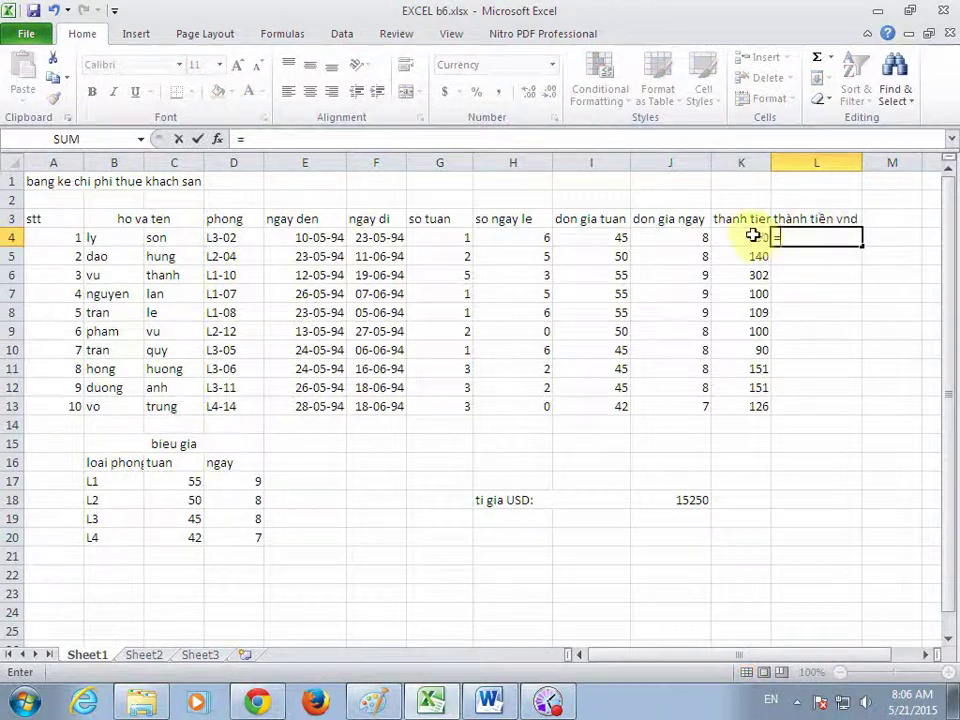
pyautogui.click(753, 235)
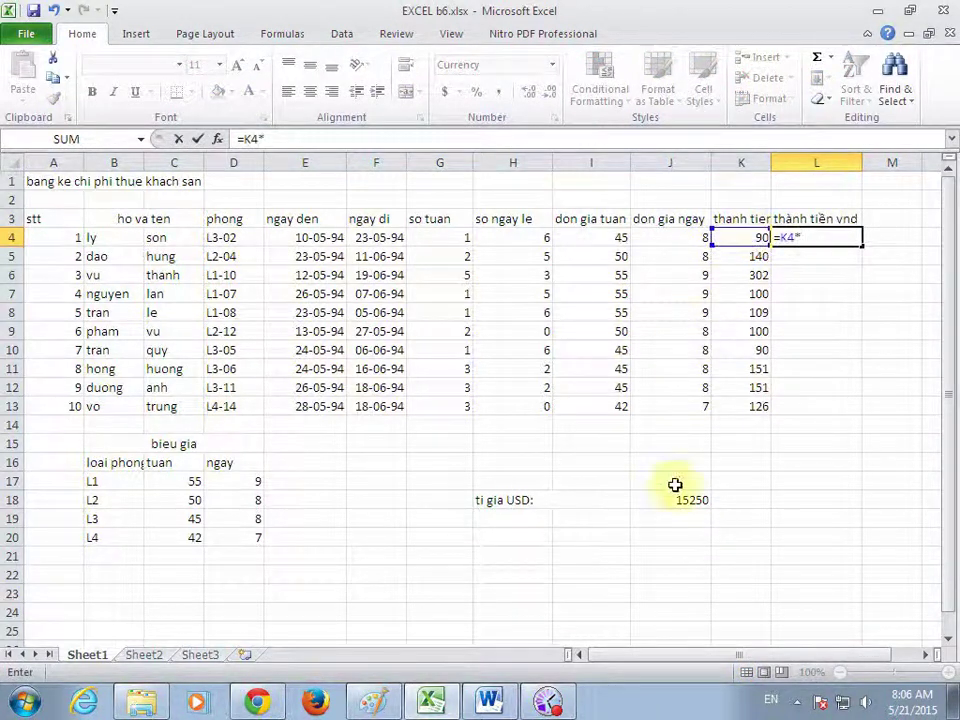
pyautogui.click(689, 495)
pyautogui.press('F4')
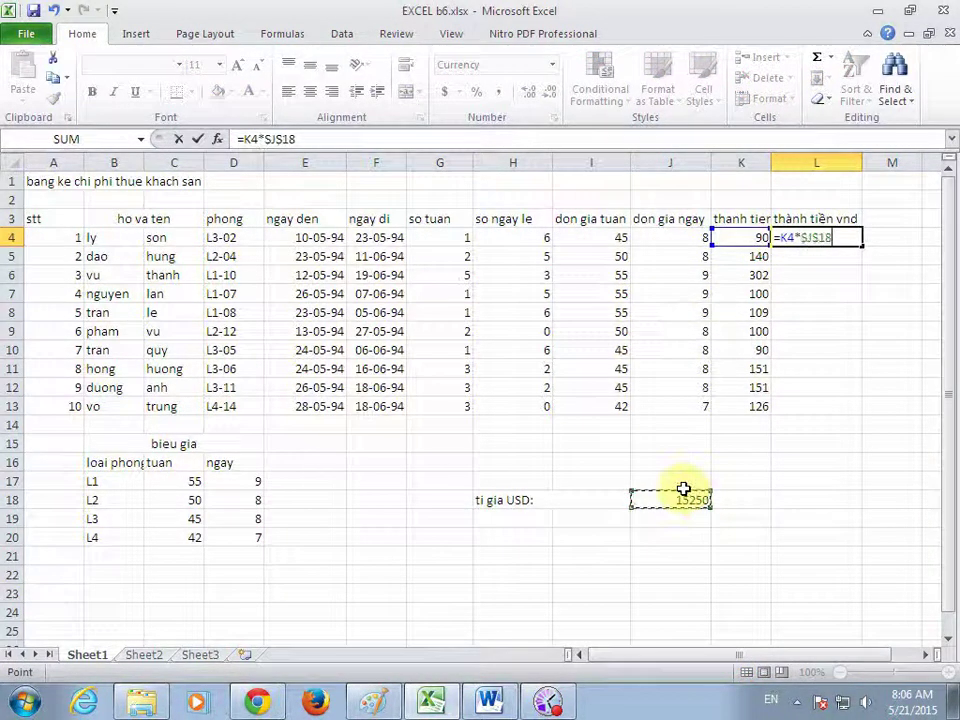
pyautogui.press('Return')
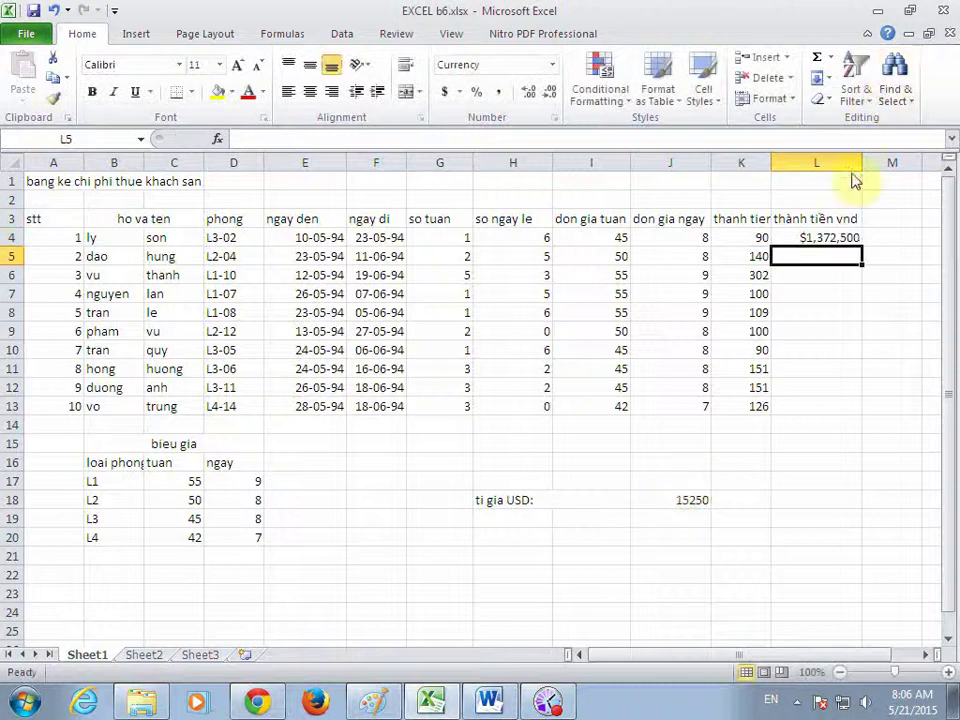
pyautogui.click(821, 238)
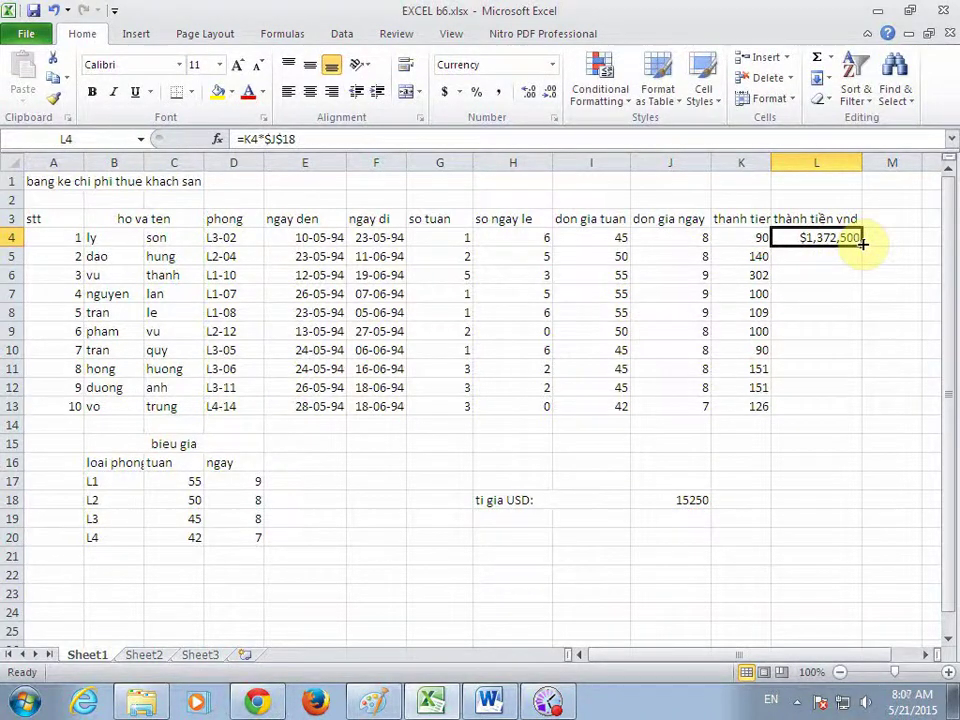
pyautogui.doubleClick(859, 241)
# Give the column L VND totals the custom number format #,##0"vnd"
pyautogui.rightClick(852, 240)
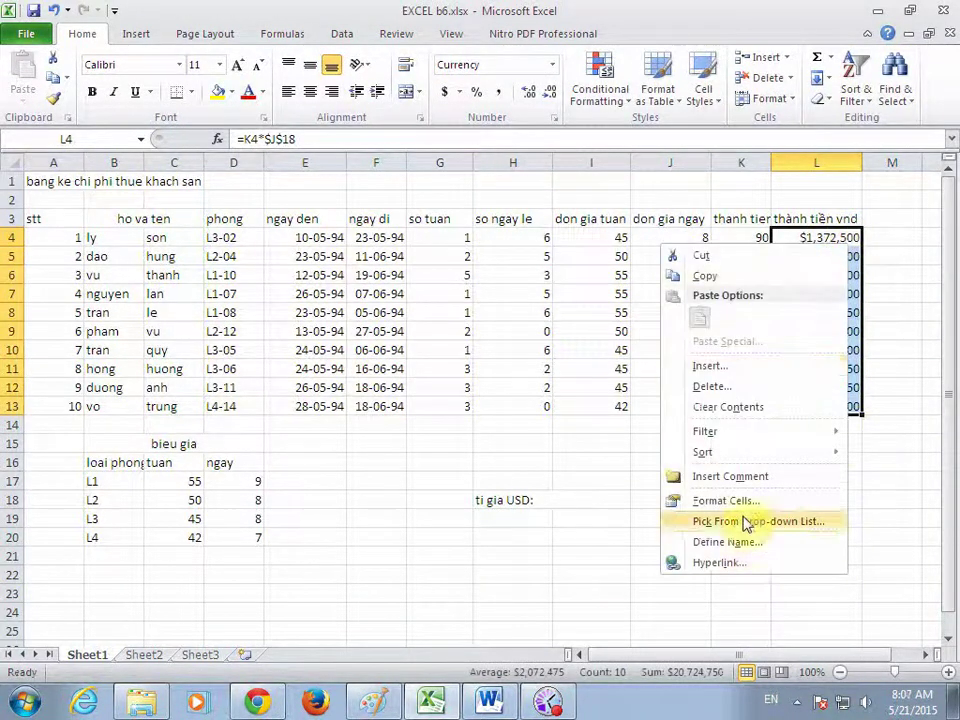
pyautogui.click(790, 500)
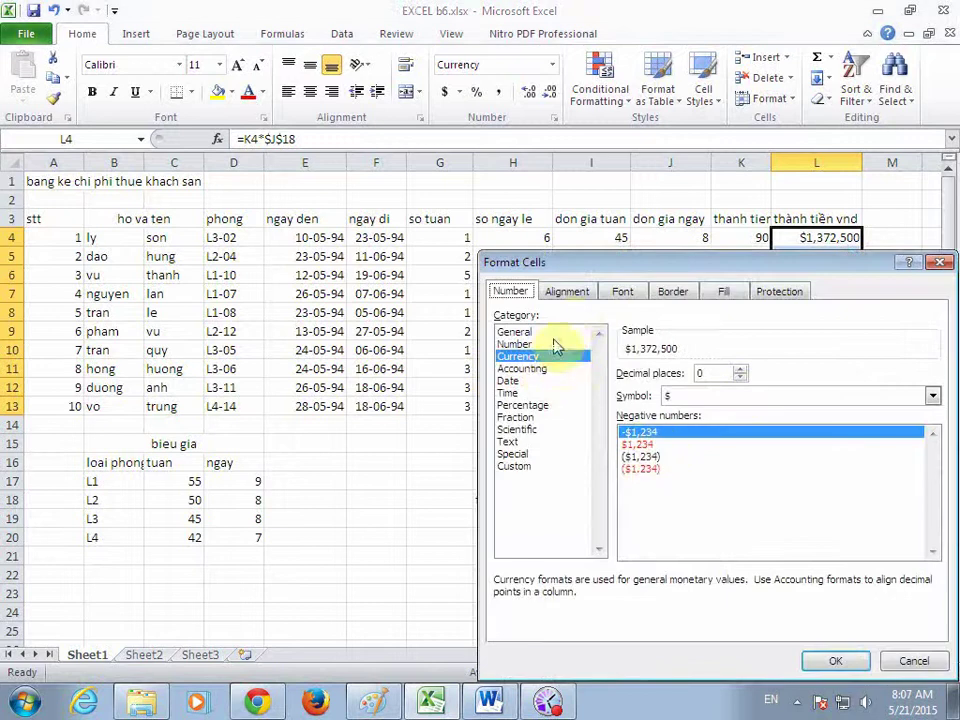
pyautogui.click(514, 465)
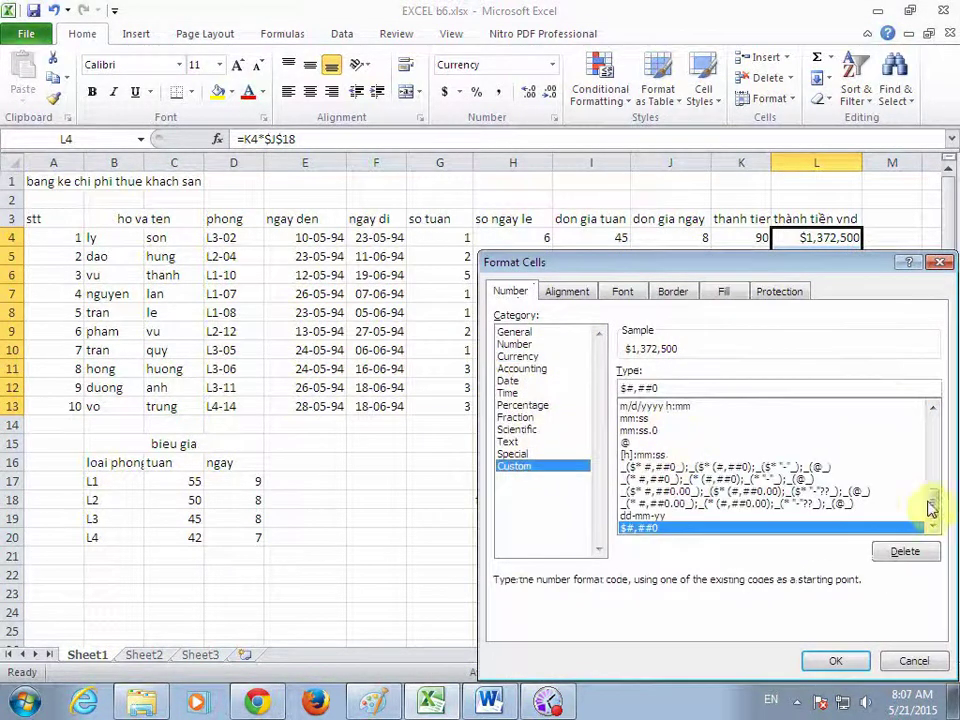
pyautogui.click(934, 500)
pyautogui.moveTo(934, 500); pyautogui.dragTo(934, 405)
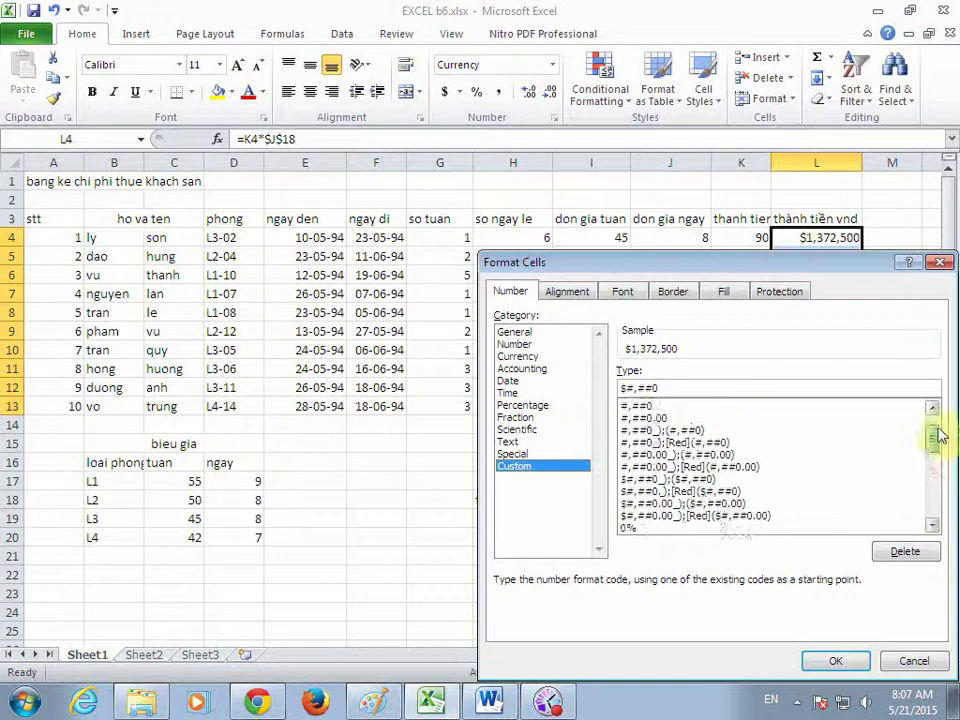
pyautogui.click(690, 442)
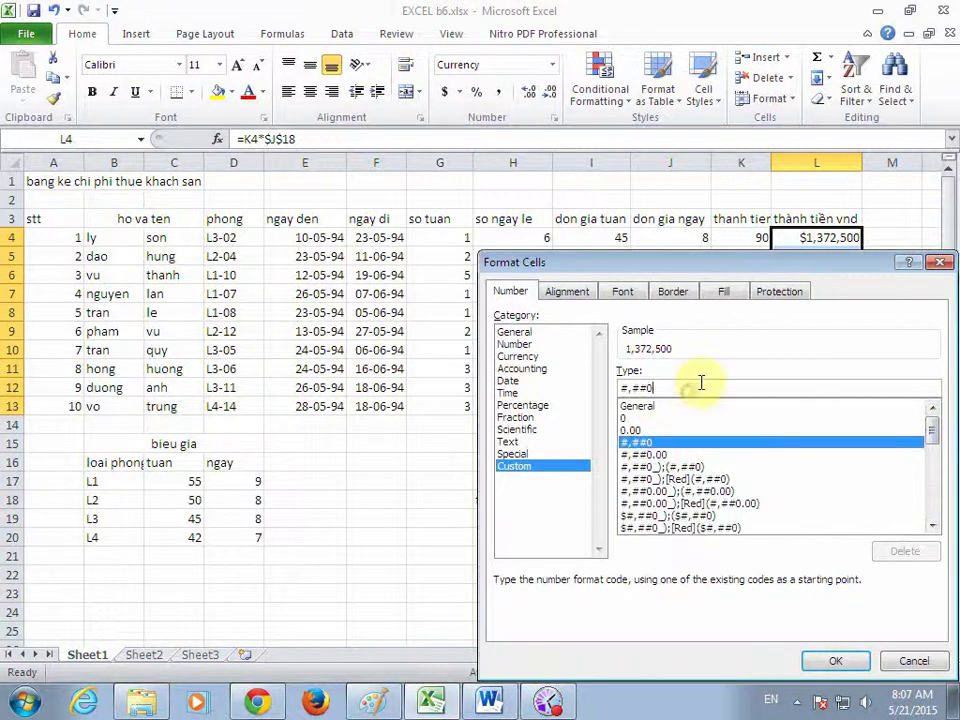
pyautogui.click(700, 385)
pyautogui.write('" vnd')
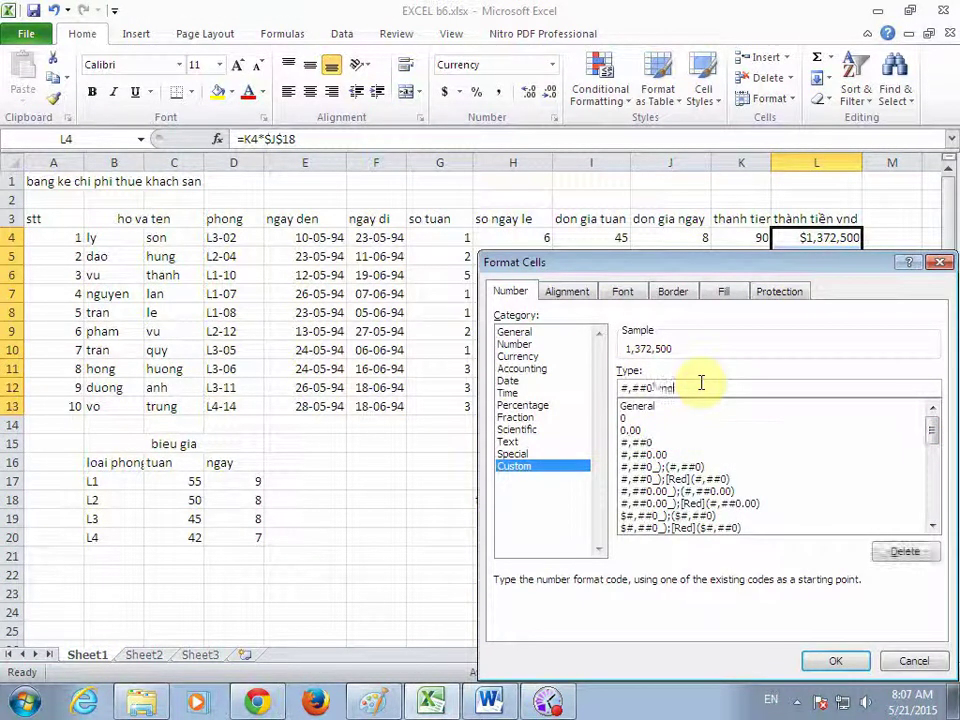
pyautogui.write('"')
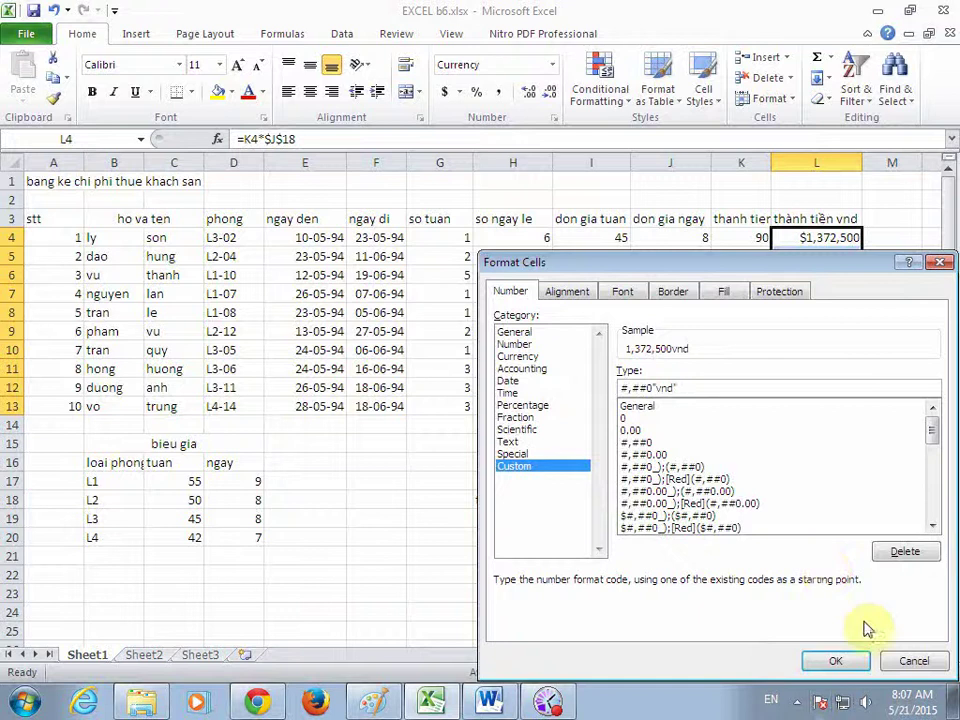
pyautogui.click(850, 663)
# Deselect the VND totals by selecting an empty cell
pyautogui.click(894, 349)
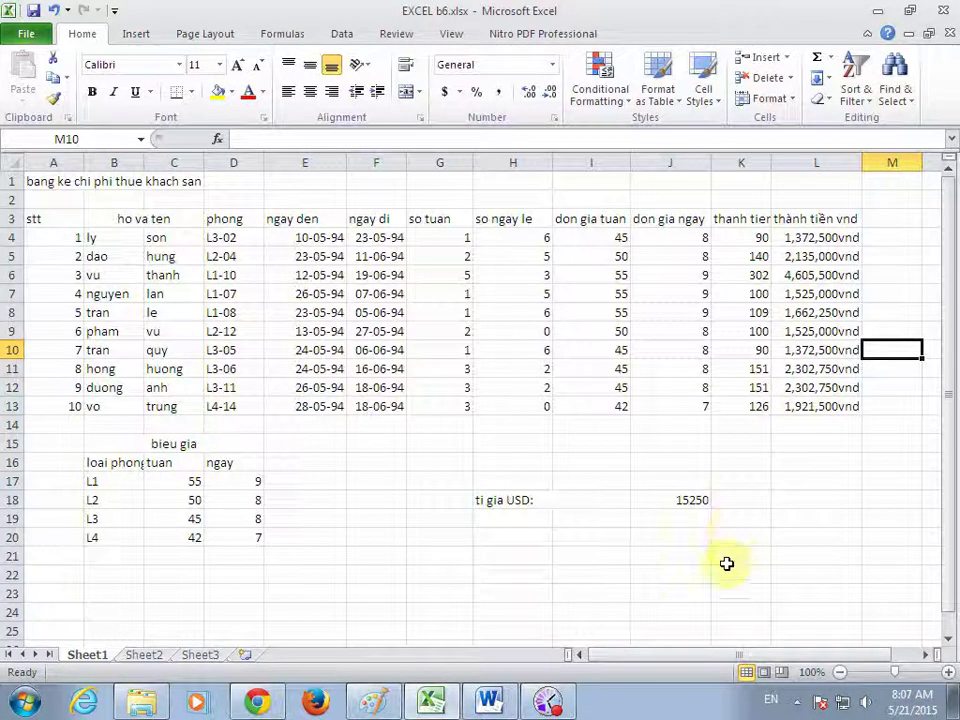
# Type the 'Tóm lại' recap of the vlookup, if and left functions, followed by a farewell line
pyautogui.click(490, 702)
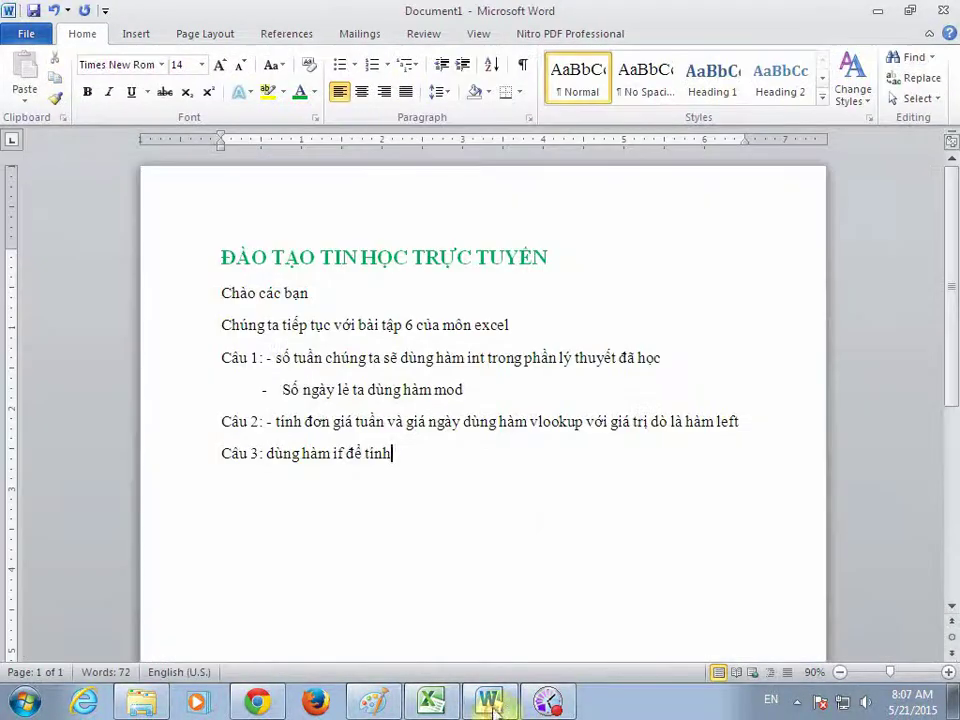
pyautogui.press('Return')
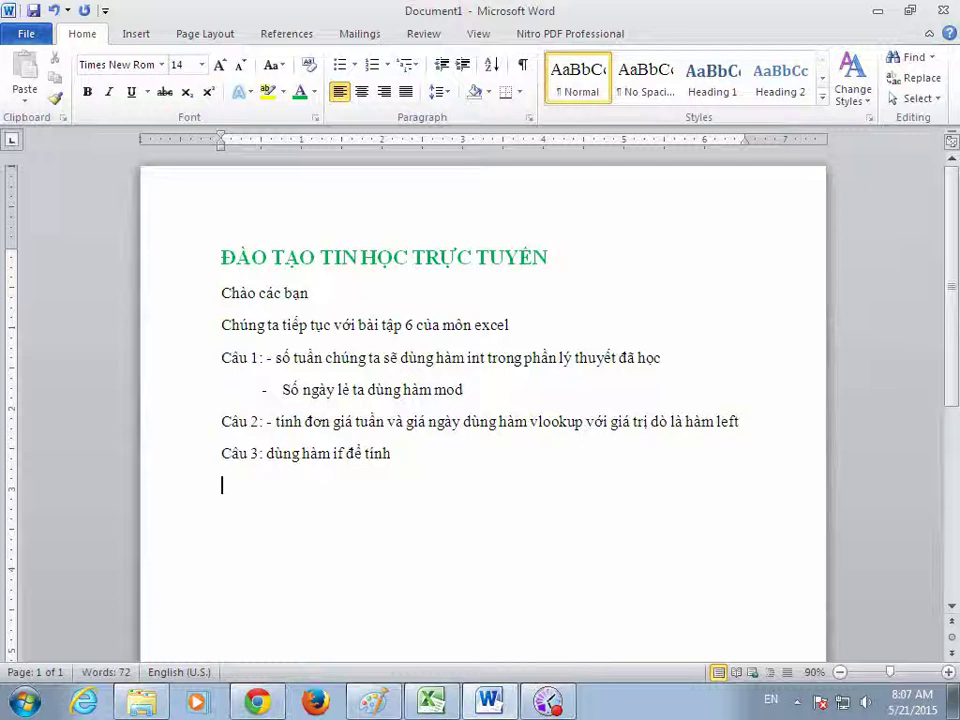
pyautogui.write('nto')
pyautogui.press('BackSpace')
pyautogui.press('BackSpace')
pyautogui.write('Too')
pyautogui.press('BackSpace')
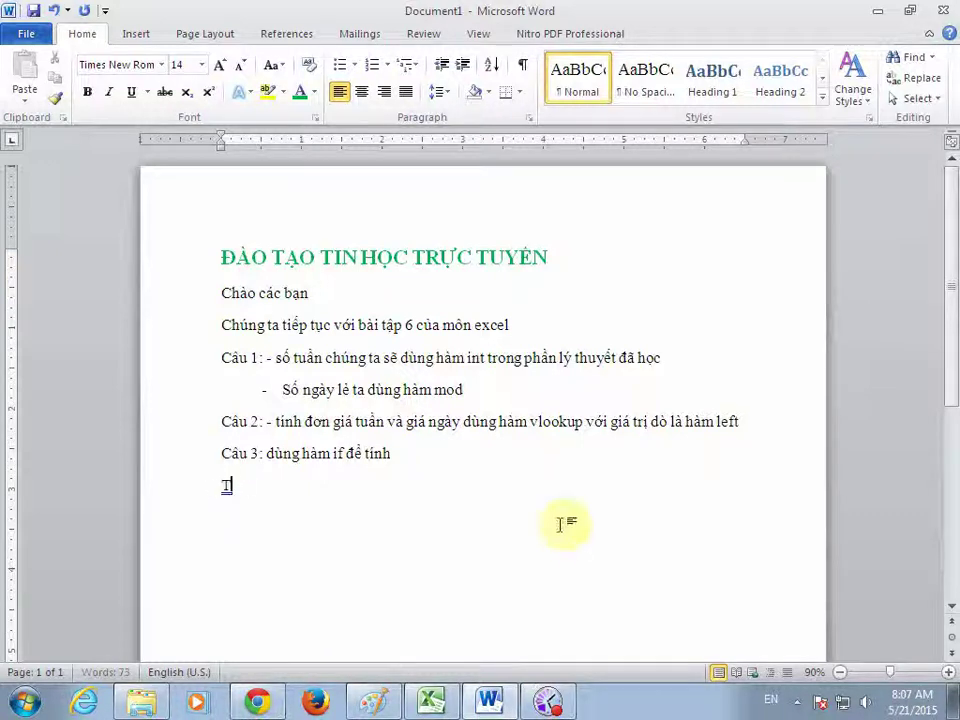
pyautogui.write('oms lai ')
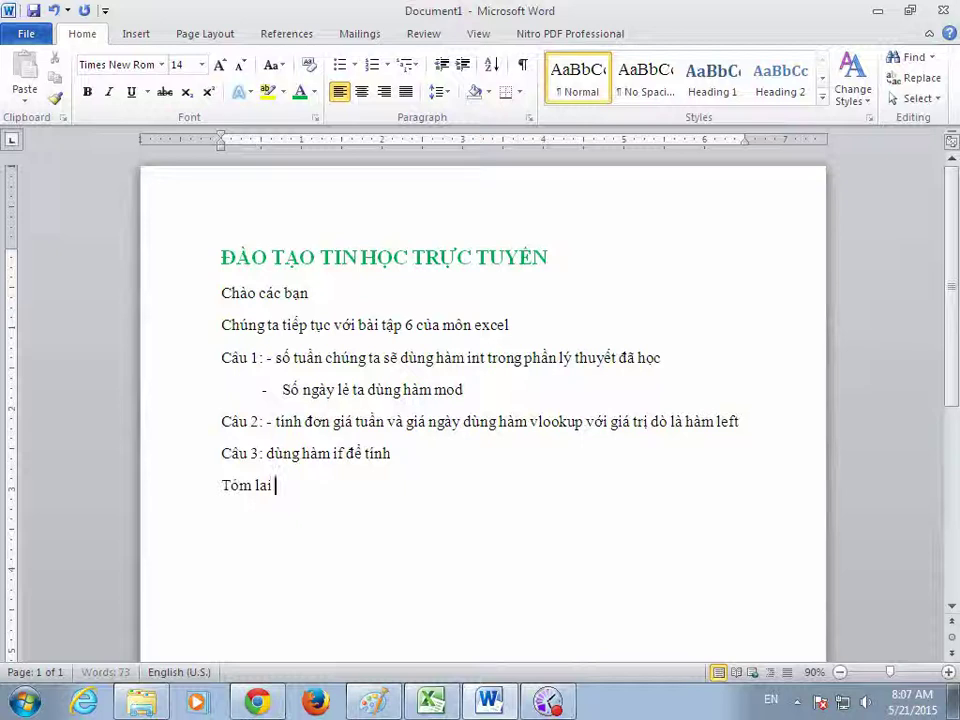
pyautogui.write('trong')
pyautogui.write(' bai')
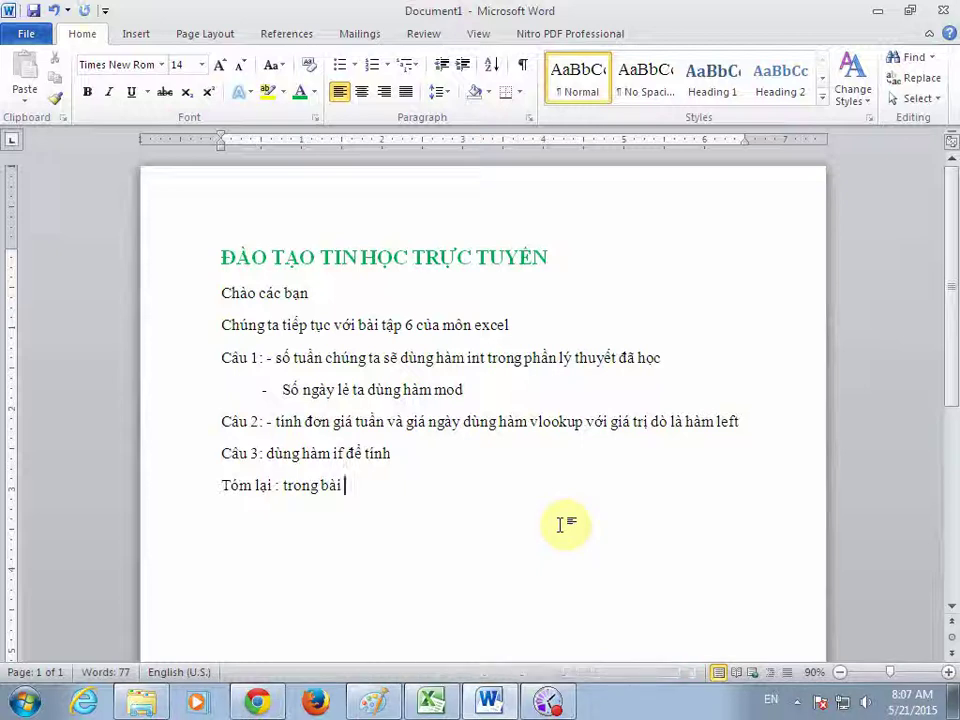
pyautogui.write('t')
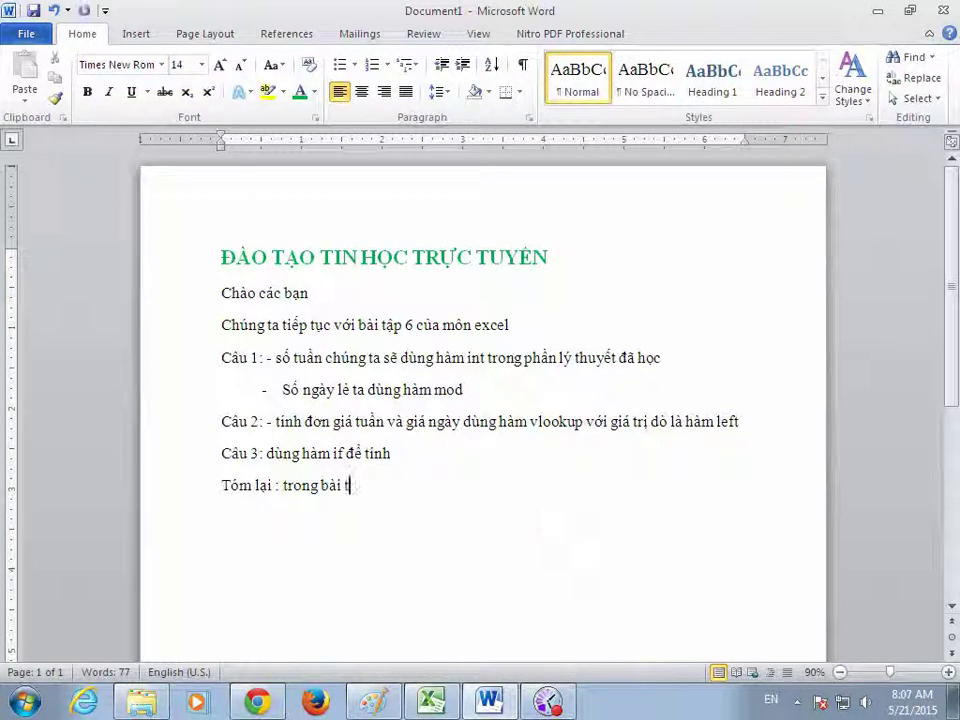
pyautogui.write('ap')
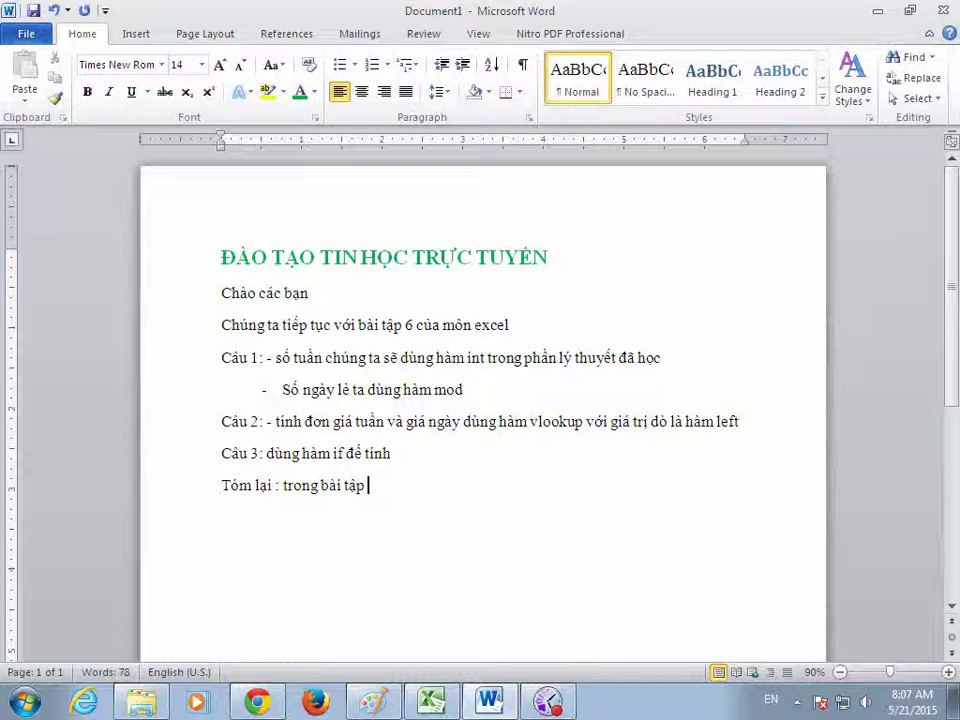
pyautogui.write(' 6 chúng')
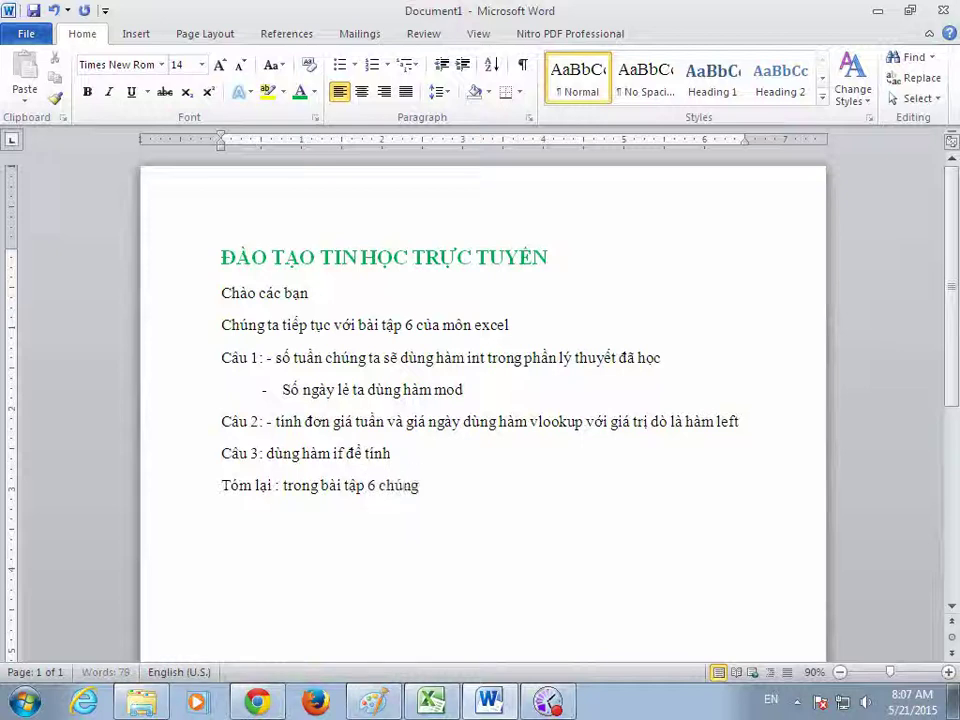
pyautogui.write(' ta o')
pyautogui.write(' lại')
pyautogui.write(' ha')
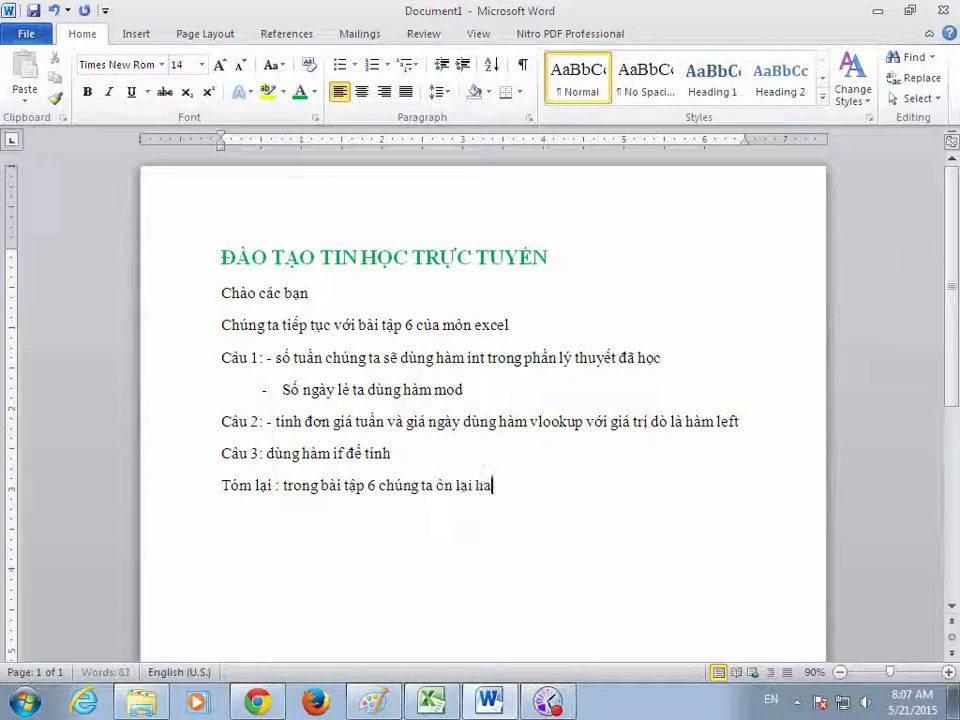
pyautogui.press('BackSpace')
pyautogui.write('àm vloo')
pyautogui.write('kup')
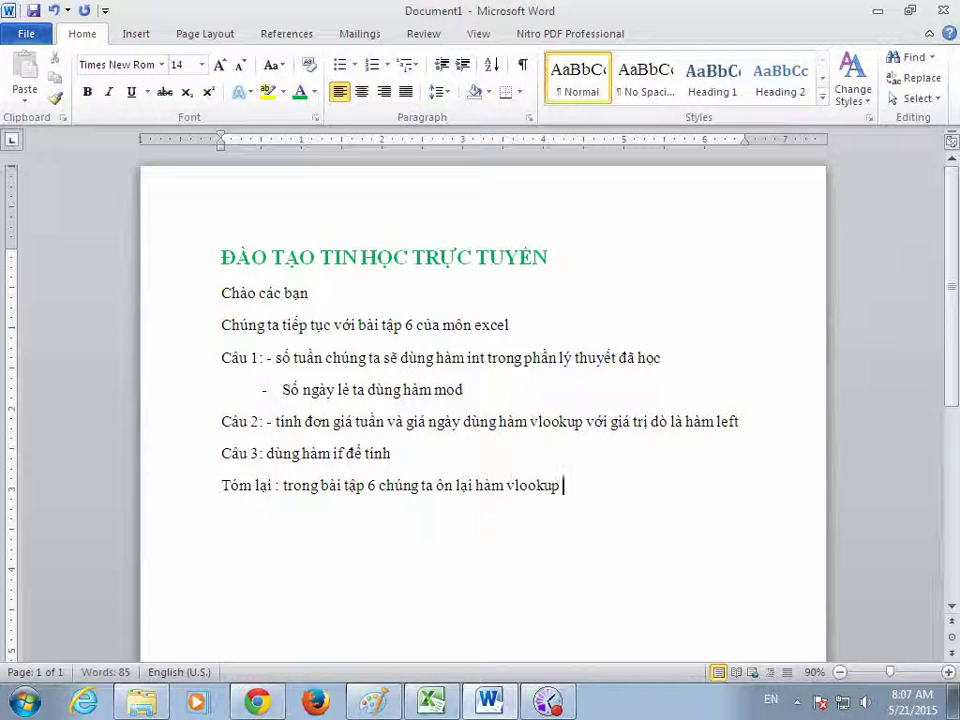
pyautogui.write(',')
pyautogui.write(' if va')
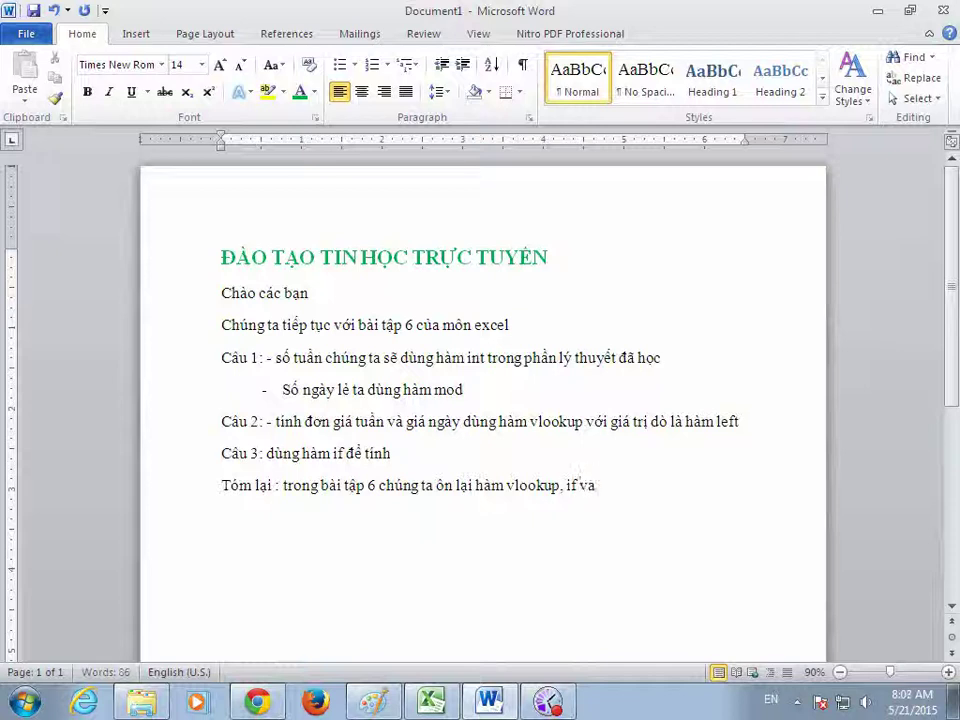
pyautogui.write('f hoj')
pyautogui.press('BackSpace')
pyautogui.press('BackSpace')
pyautogui.write('w')
pyautogui.write('jc')
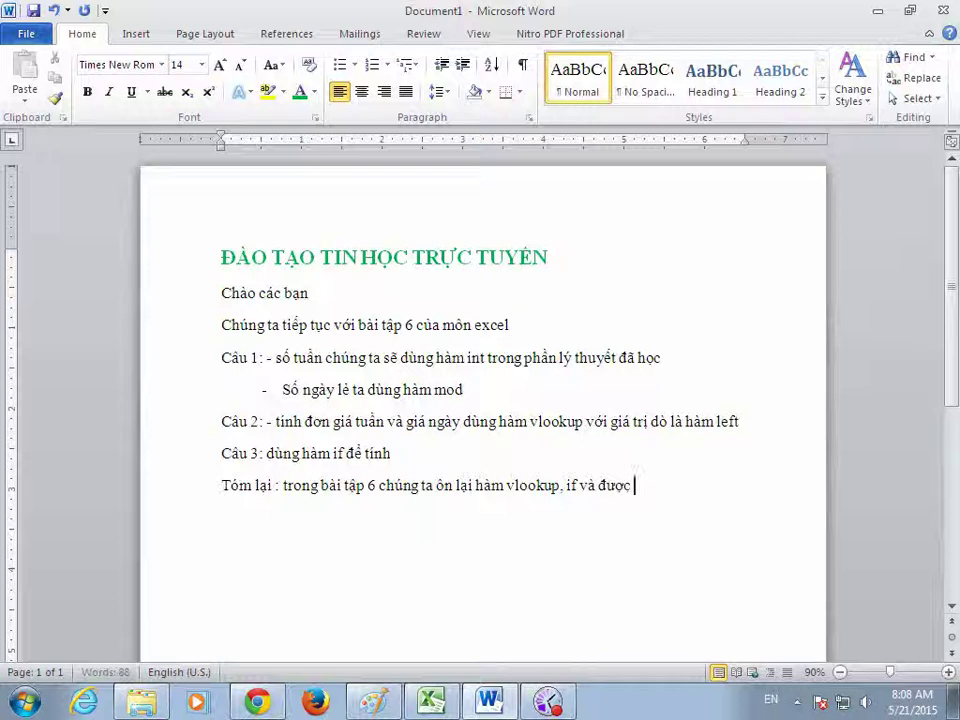
pyautogui.write('su')
pyautogui.write('r dujng ha')
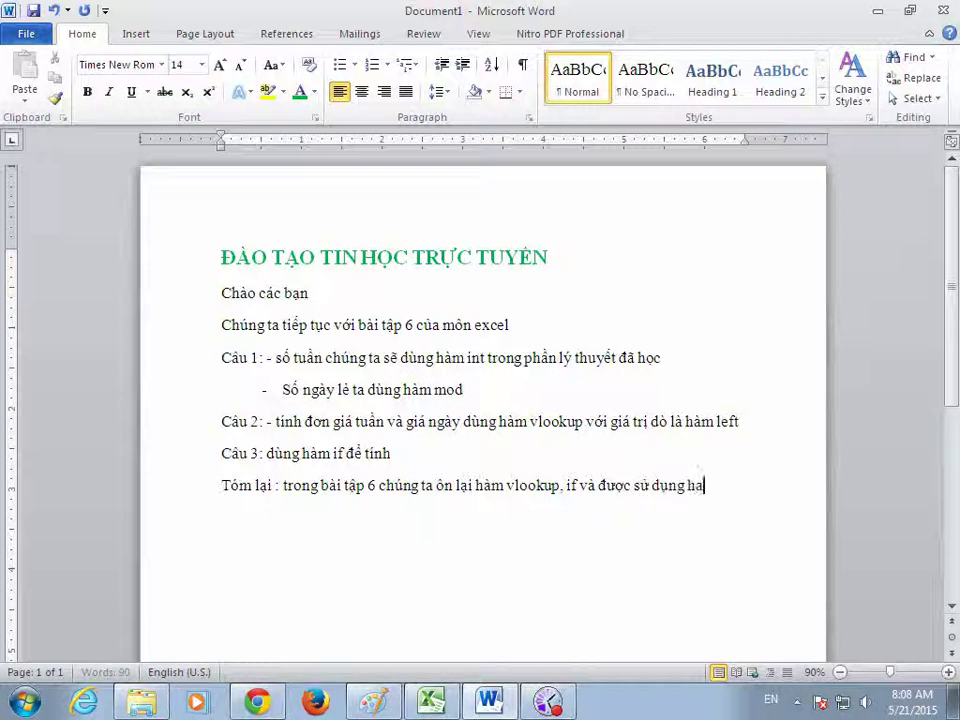
pyautogui.write('mf mo')
pyautogui.write(' le')
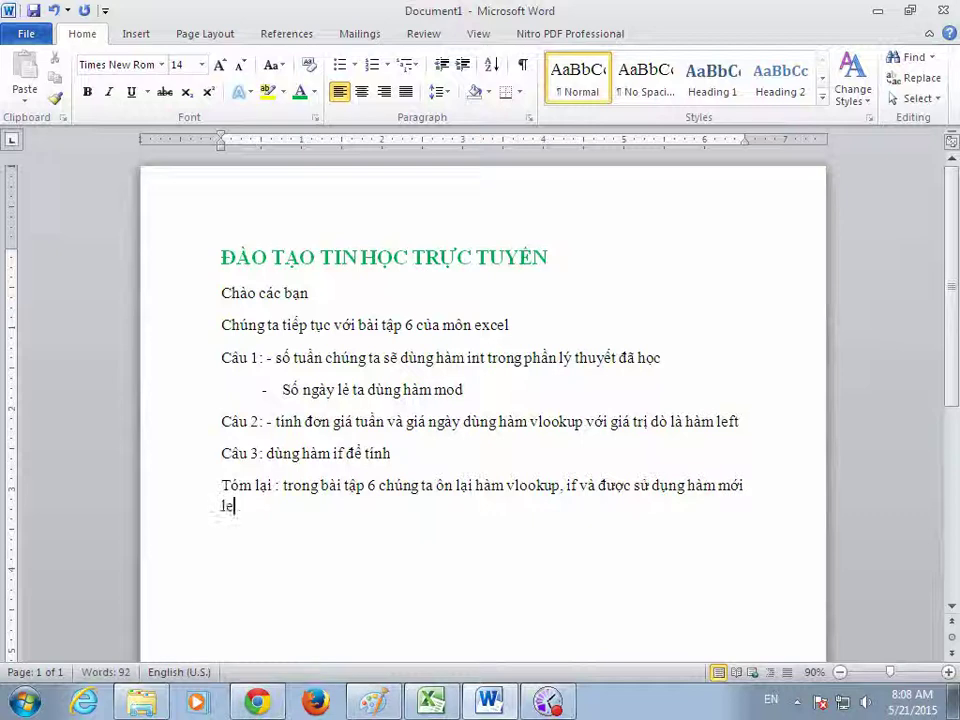
pyautogui.write('ft')
pyautogui.write('chao ')
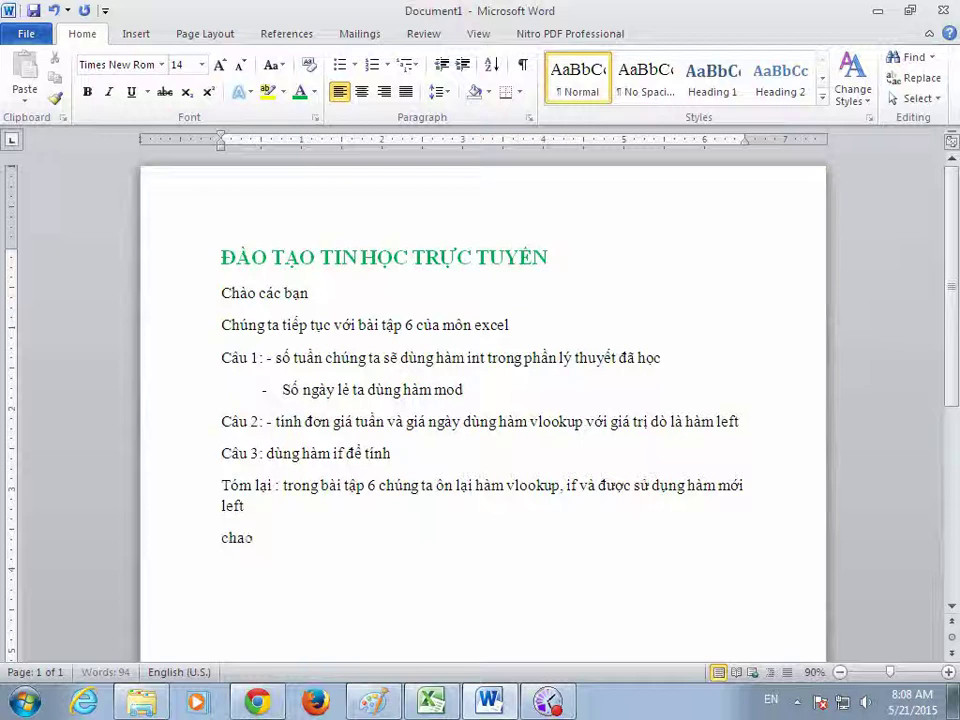
pyautogui.write('c')
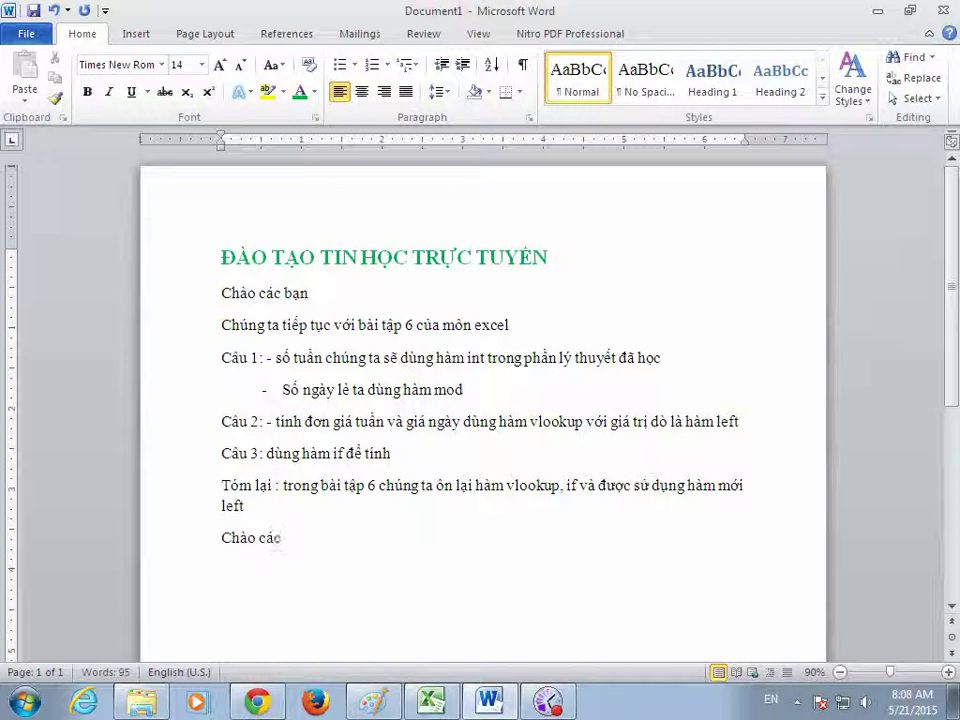
pyautogui.write('asc banj')
pyautogui.write(' he')
pyautogui.write('nj')
pyautogui.write(' g')
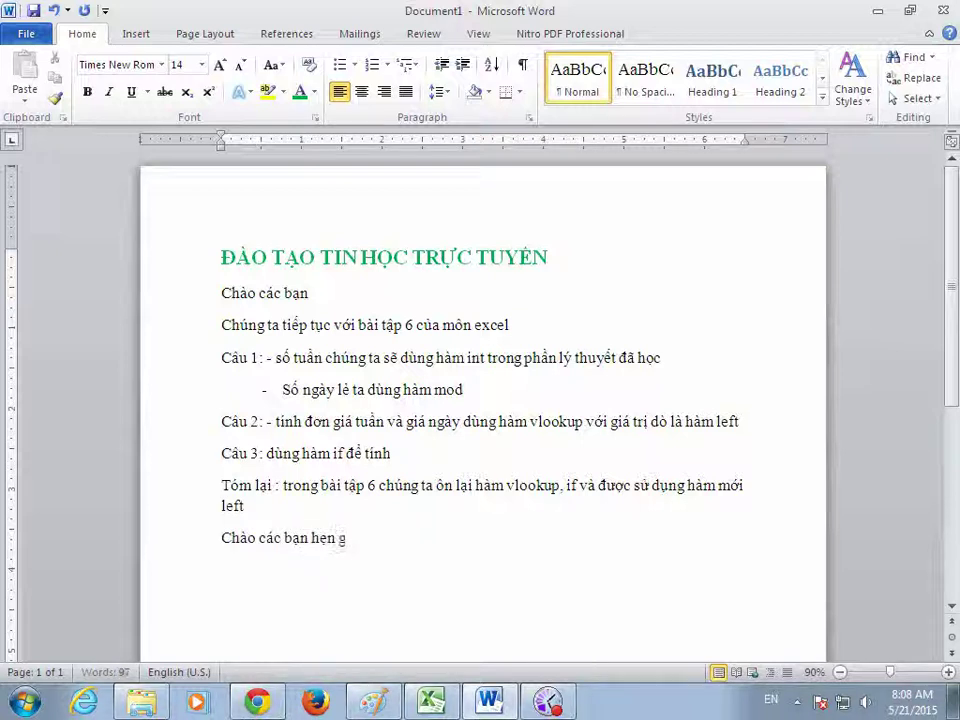
pyautogui.write('awjp laij')
pyautogui.write(' baf ')
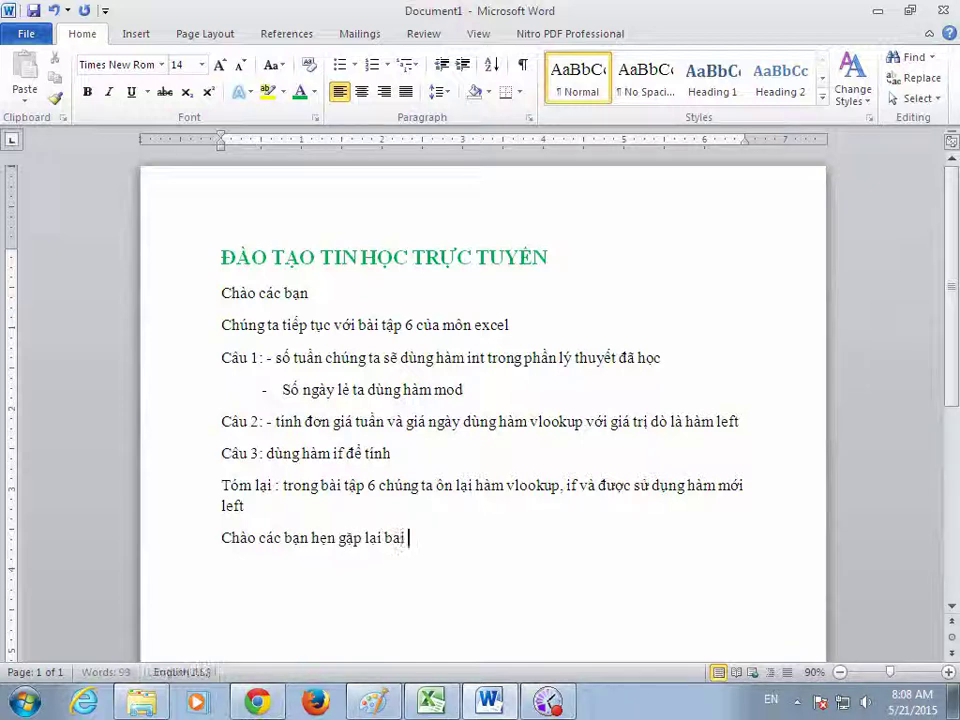
pyautogui.write('aapj sau')
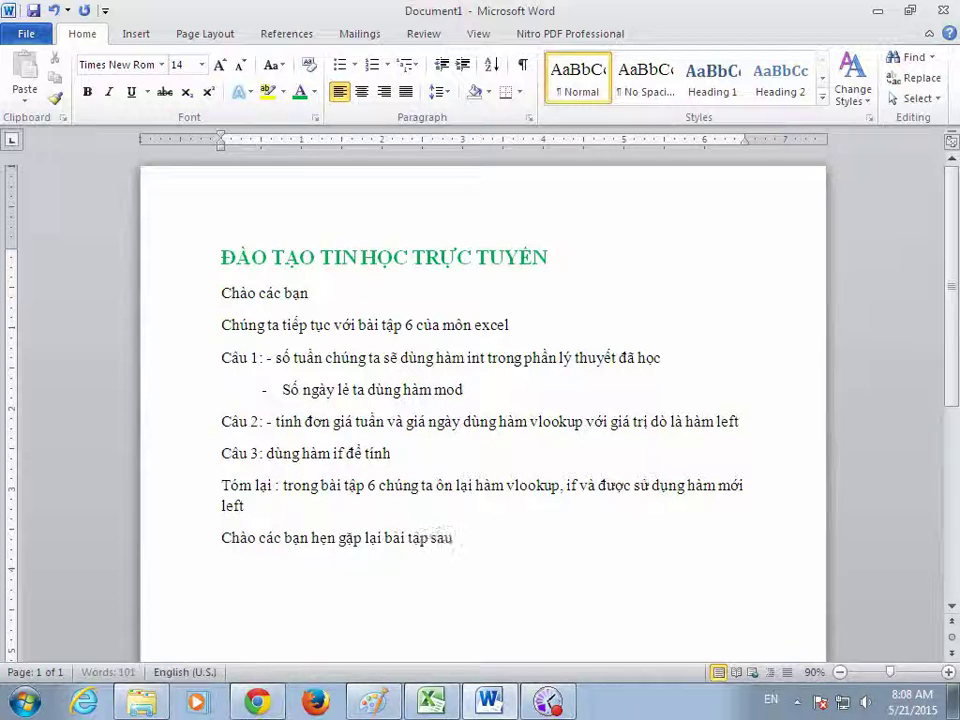
pyautogui.press('Return')
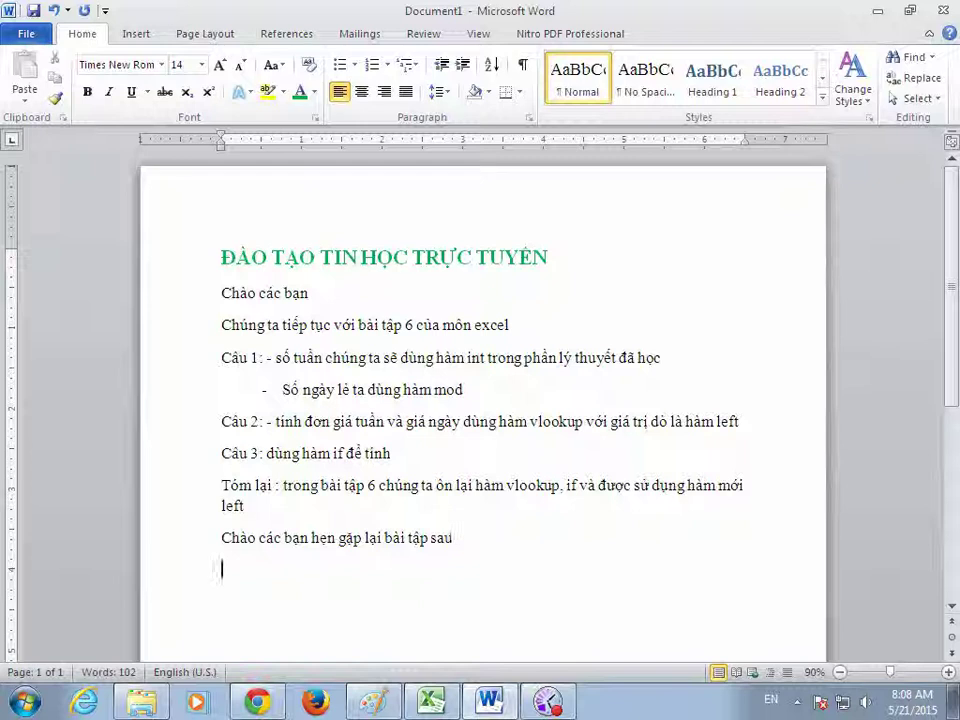
pyautogui.write('Neeus')
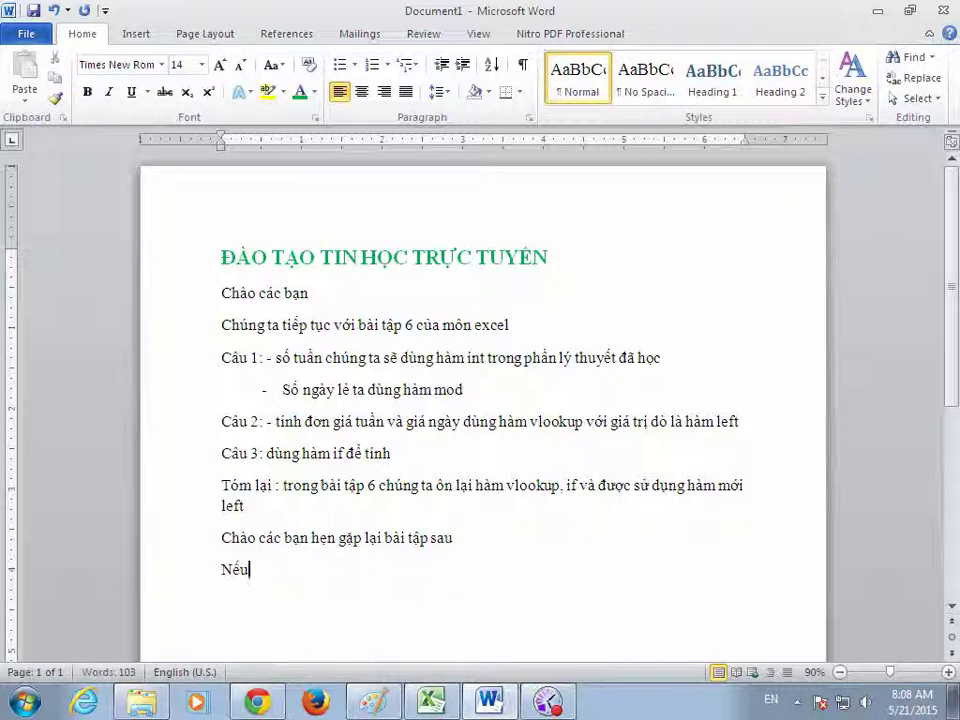
pyautogui.press('BackSpace')
pyautogui.press('BackSpace')
pyautogui.press('BackSpace')
pyautogui.write('c')
pyautogui.write('c ban')
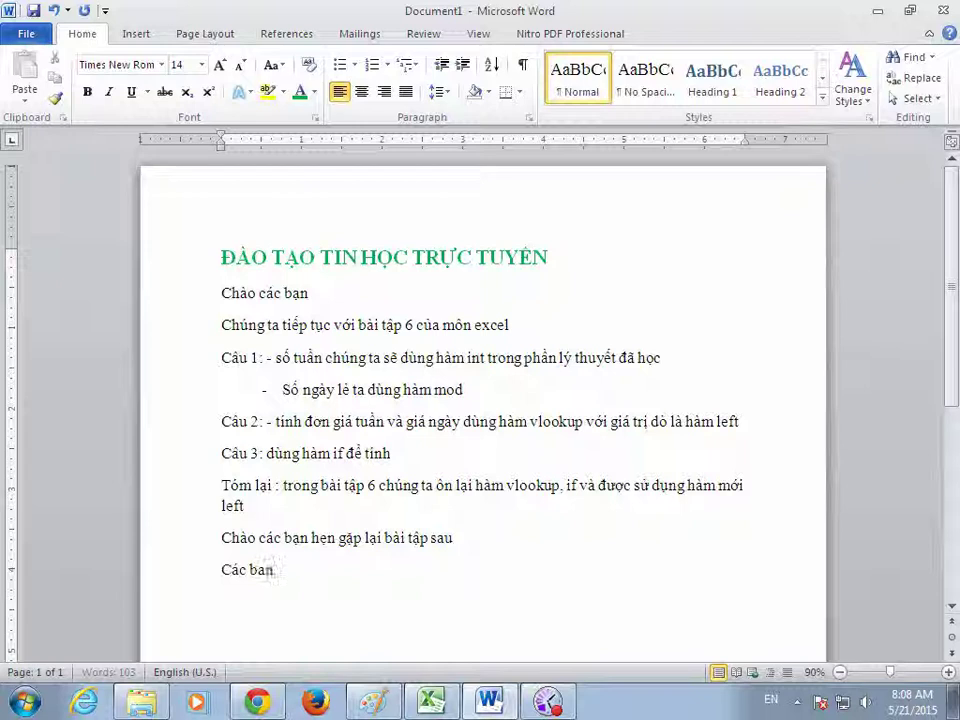
pyautogui.write(' cof')
pyautogui.press('BackSpace')
pyautogui.write('os theer ')
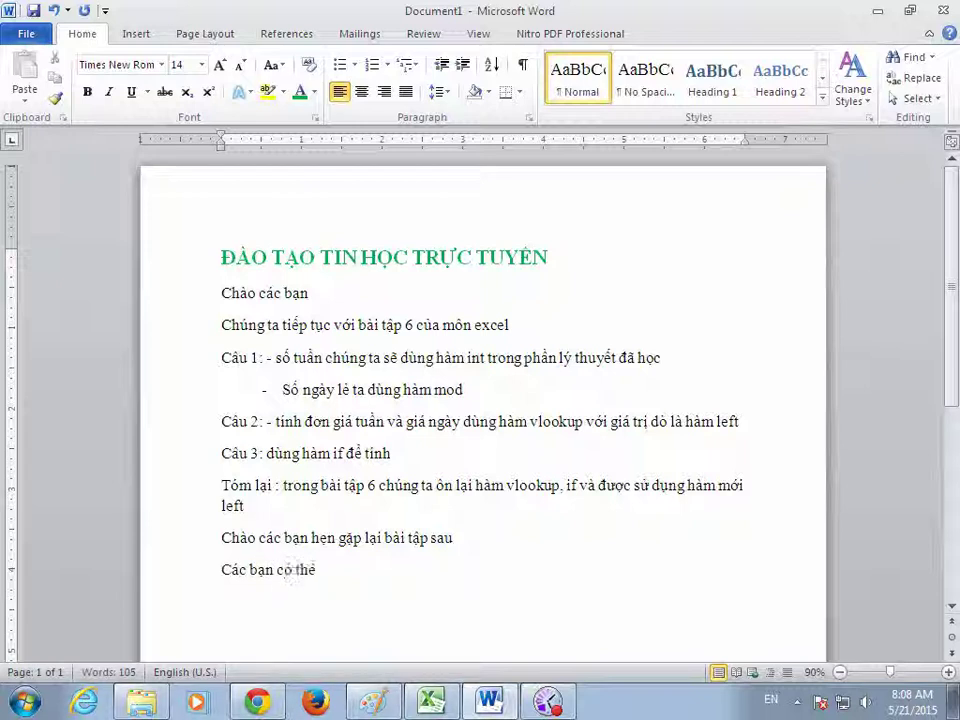
pyautogui.write('tham ')
pyautogui.write('khaor the')
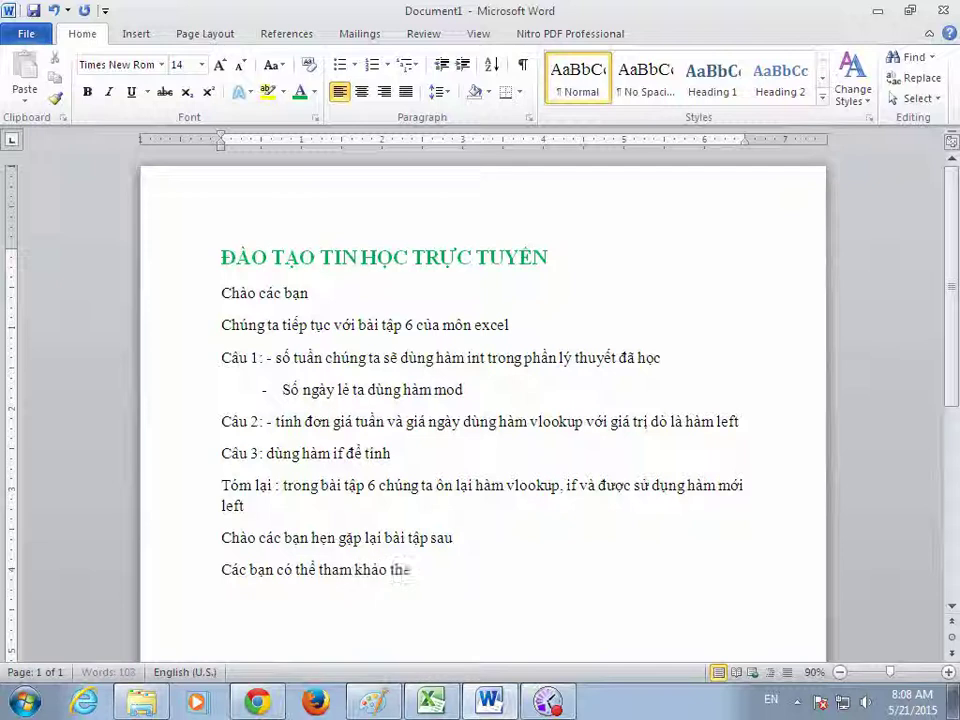
pyautogui.write('em')
pyautogui.write(' tai')
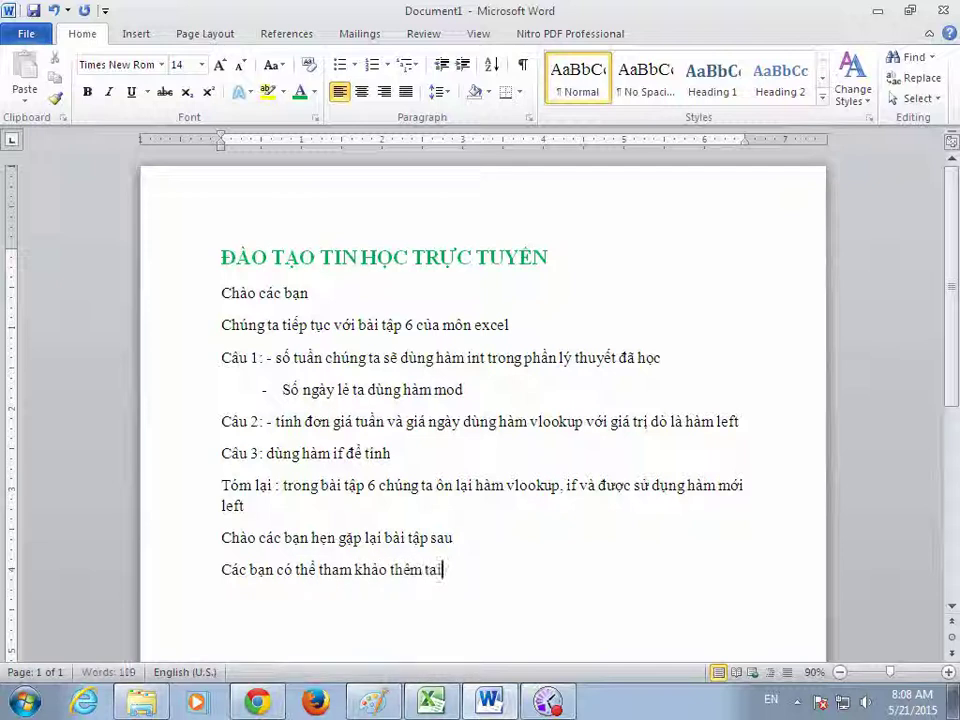
pyautogui.write('j web')
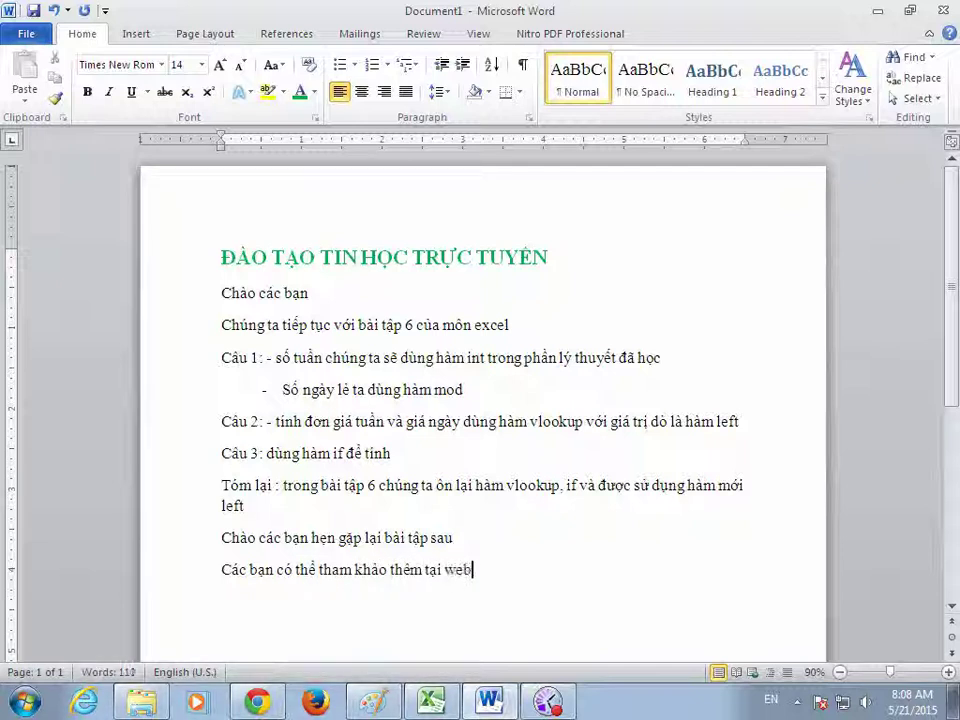
pyautogui.write(' w')
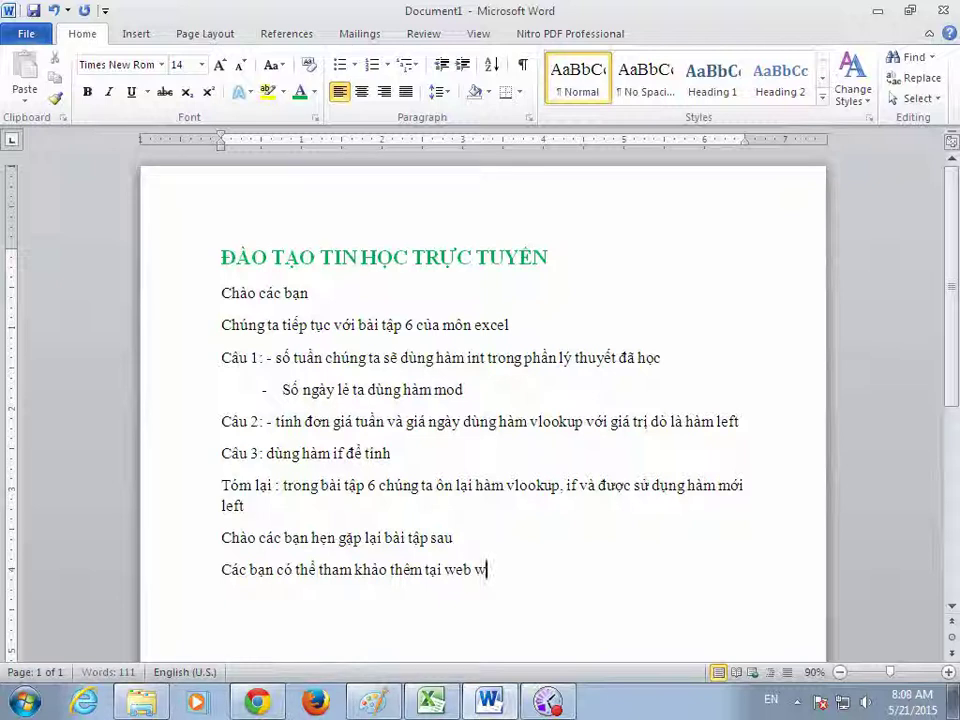
pyautogui.write('ww.dao')
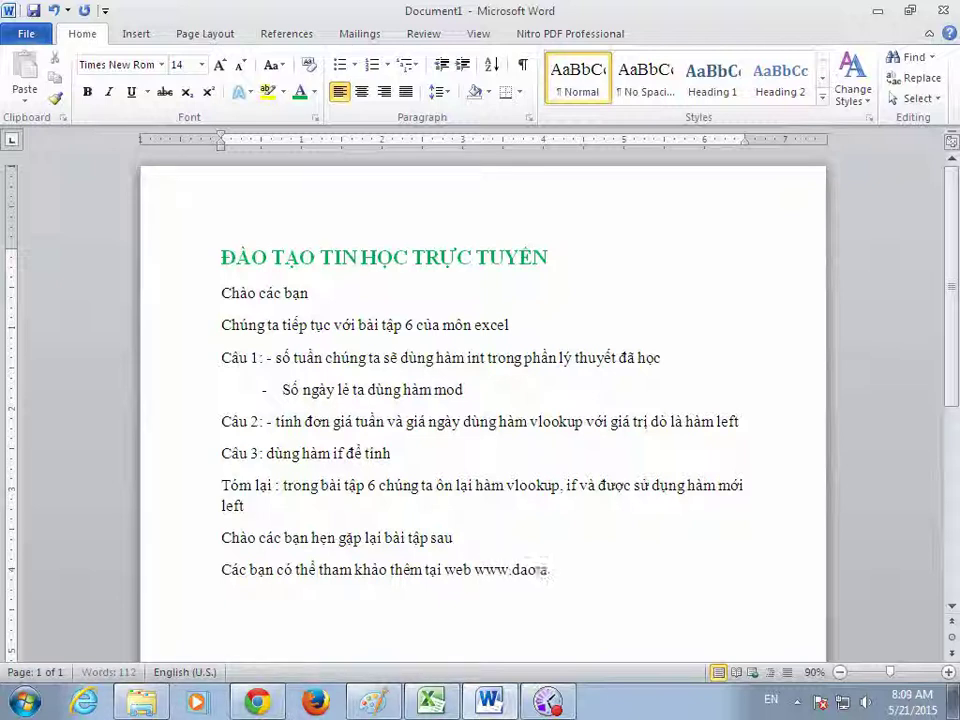
pyautogui.write('taotinhoc')
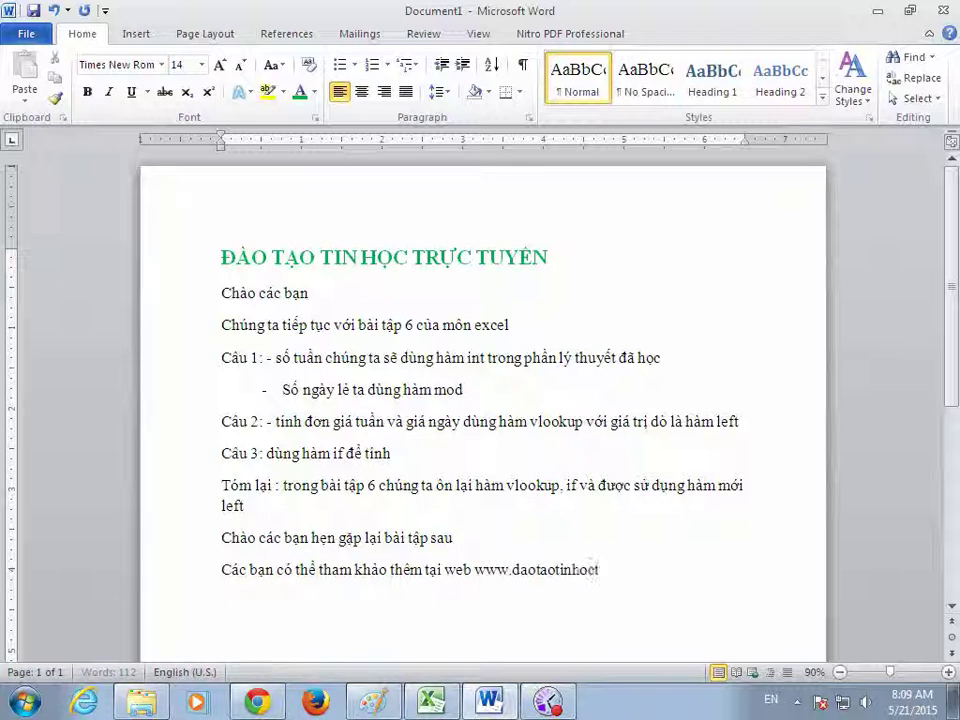
pyautogui.write('ructuyen')
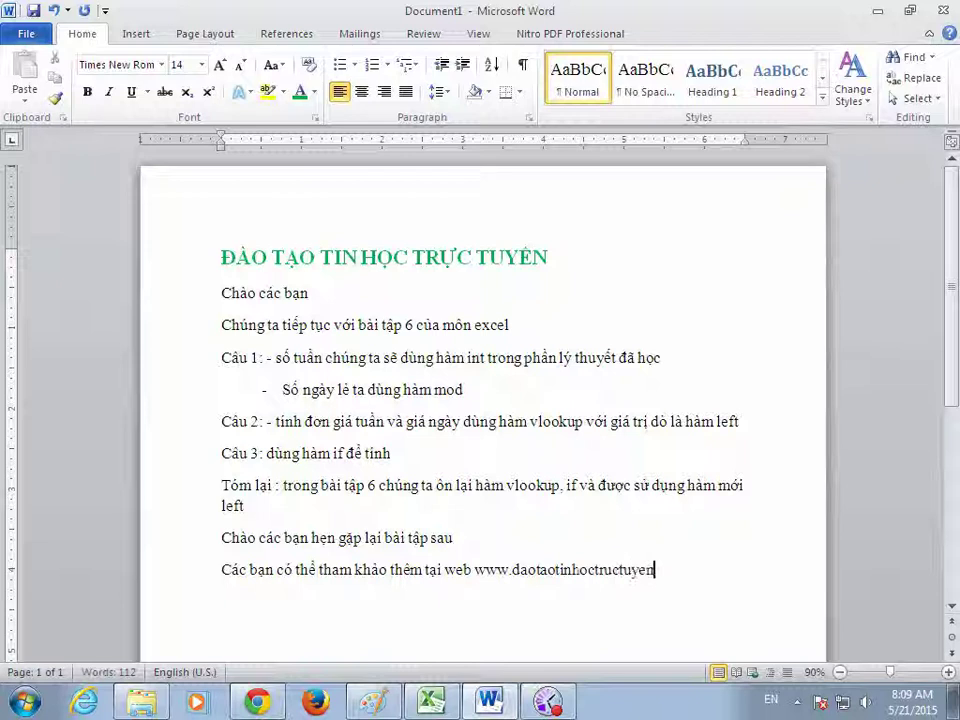
pyautogui.write('.word')
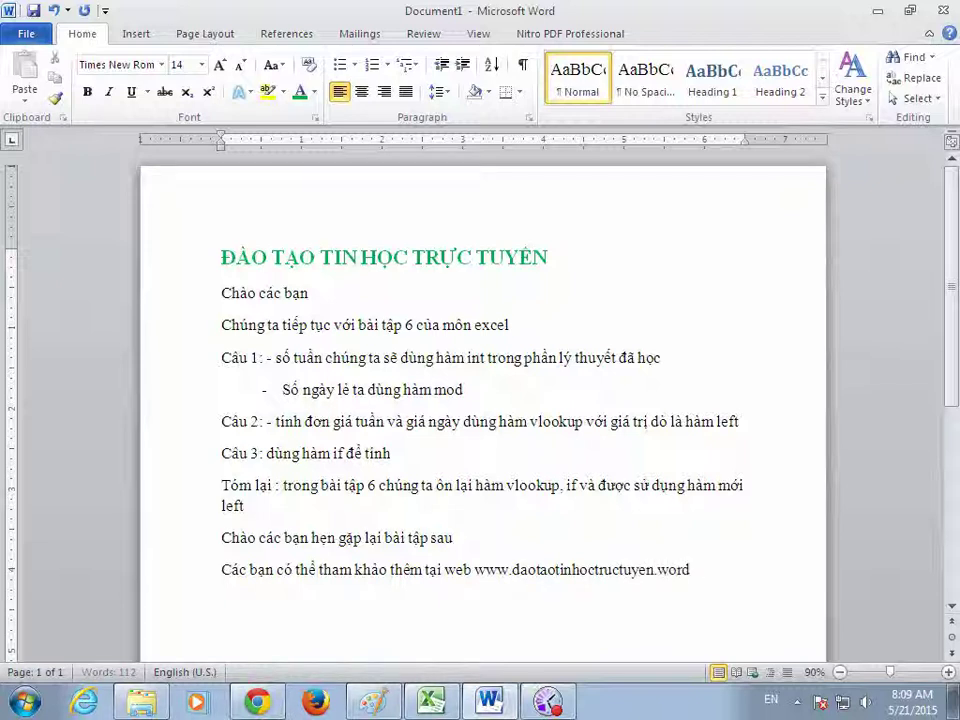
pyautogui.write('press')
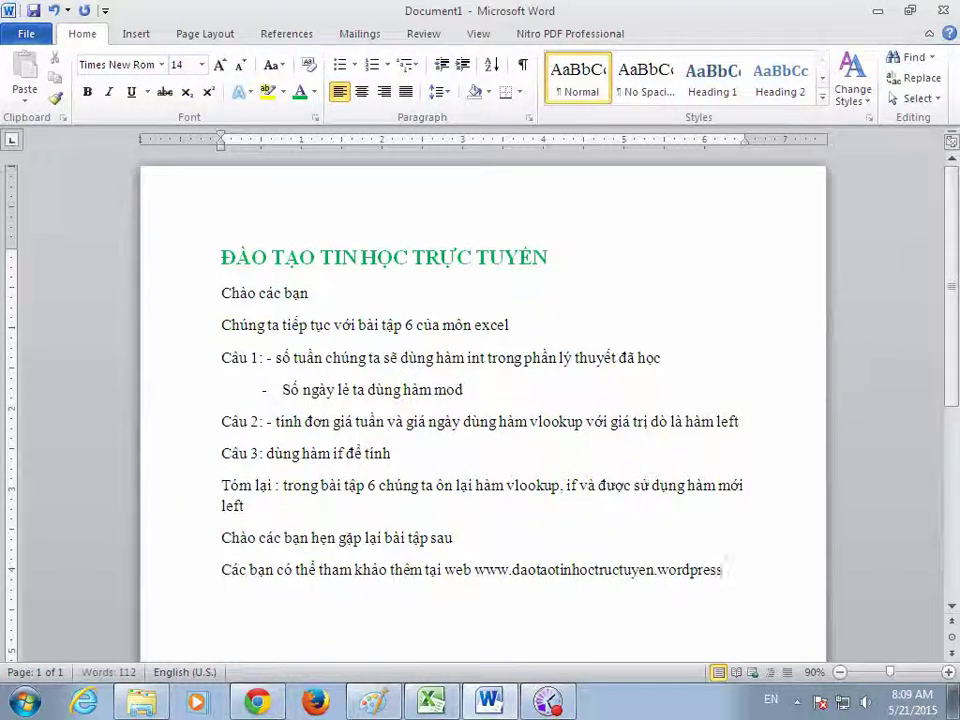
pyautogui.write('.com ')
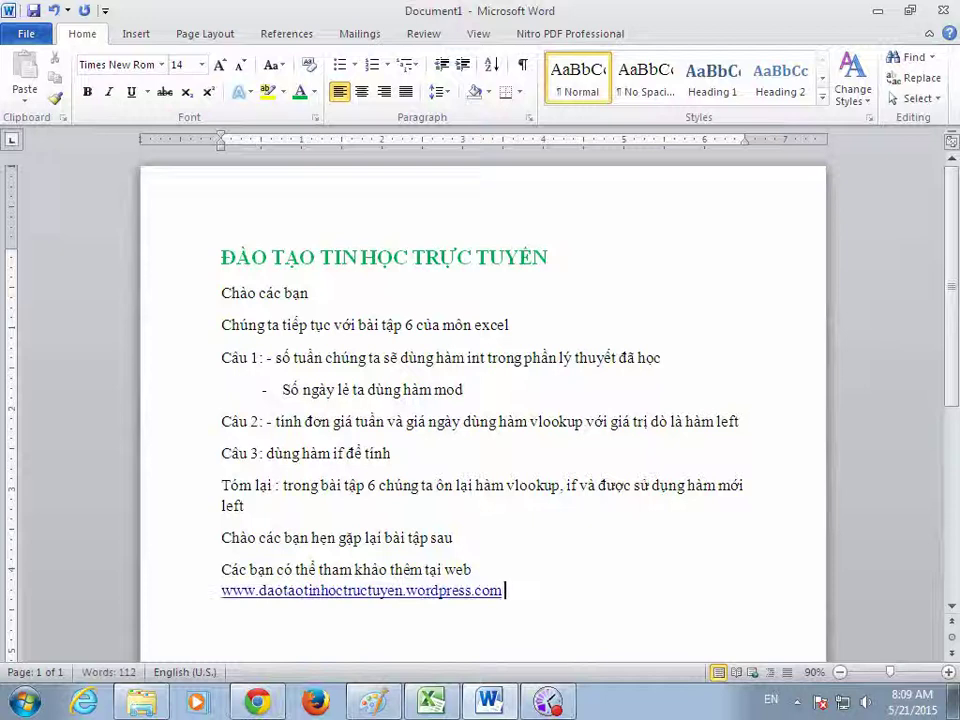
pyautogui.write('đe')
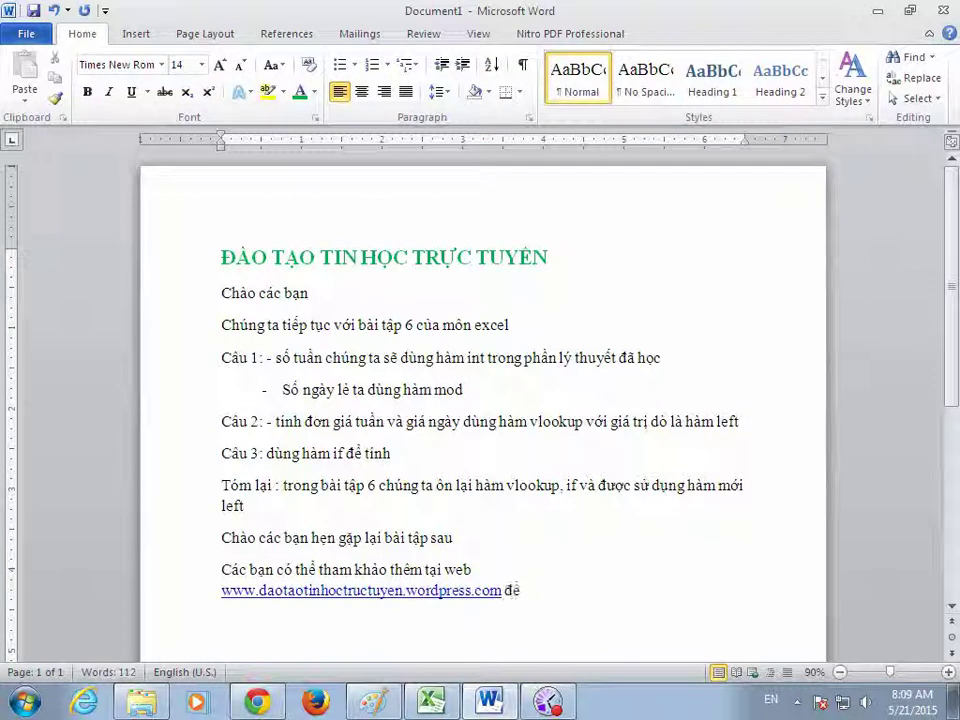
pyautogui.write(' xem thê')
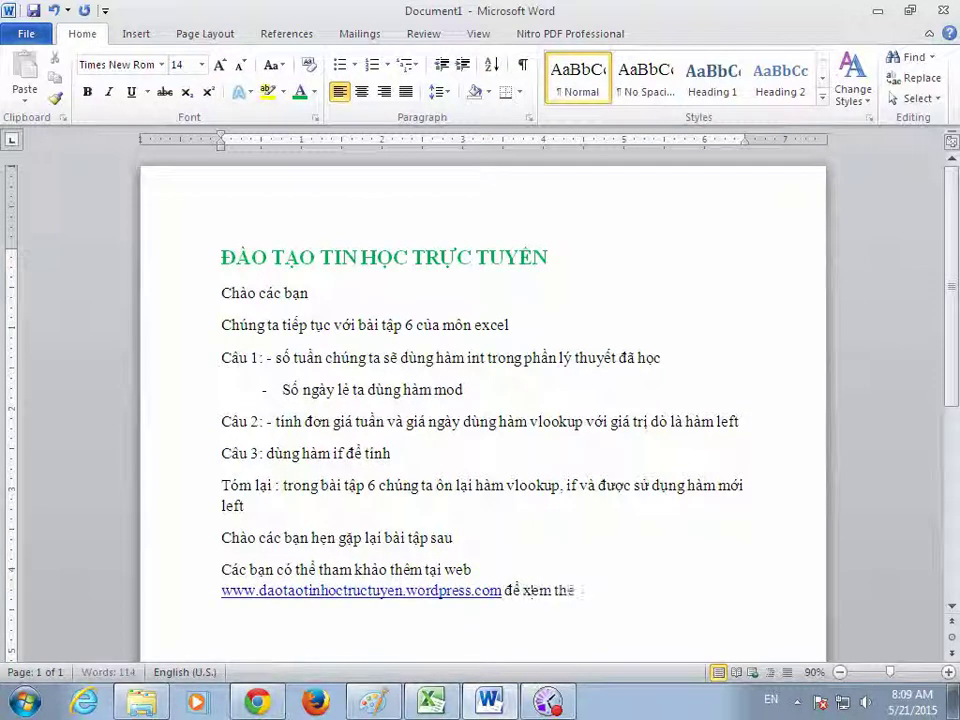
pyautogui.write('m nưu')
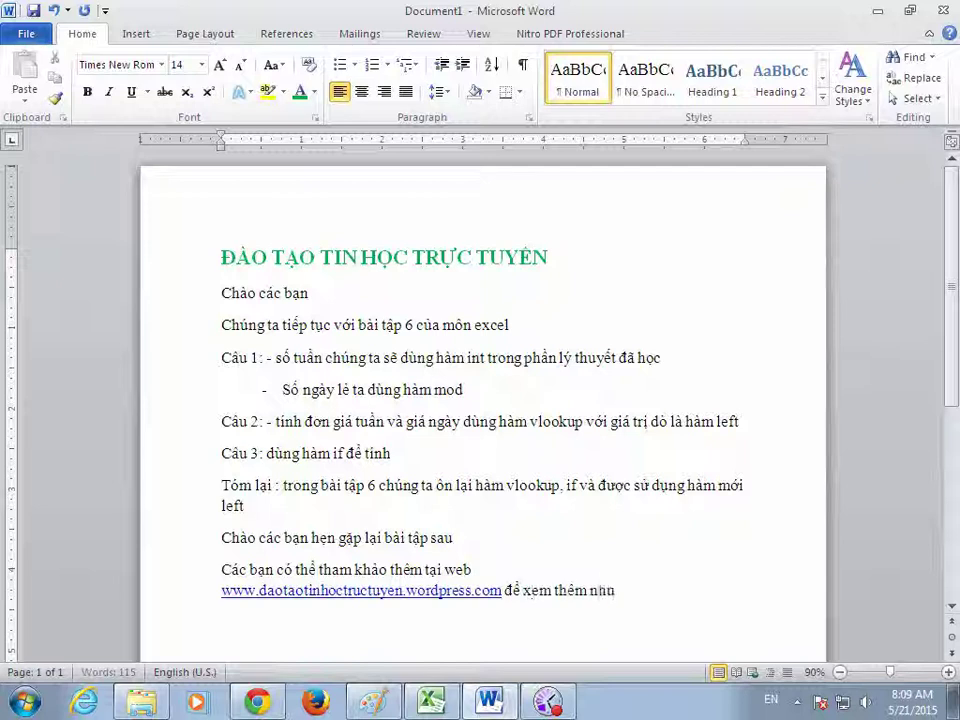
pyautogui.write('ngx ')
pyautogui.write('ig')
pyautogui.write('i')
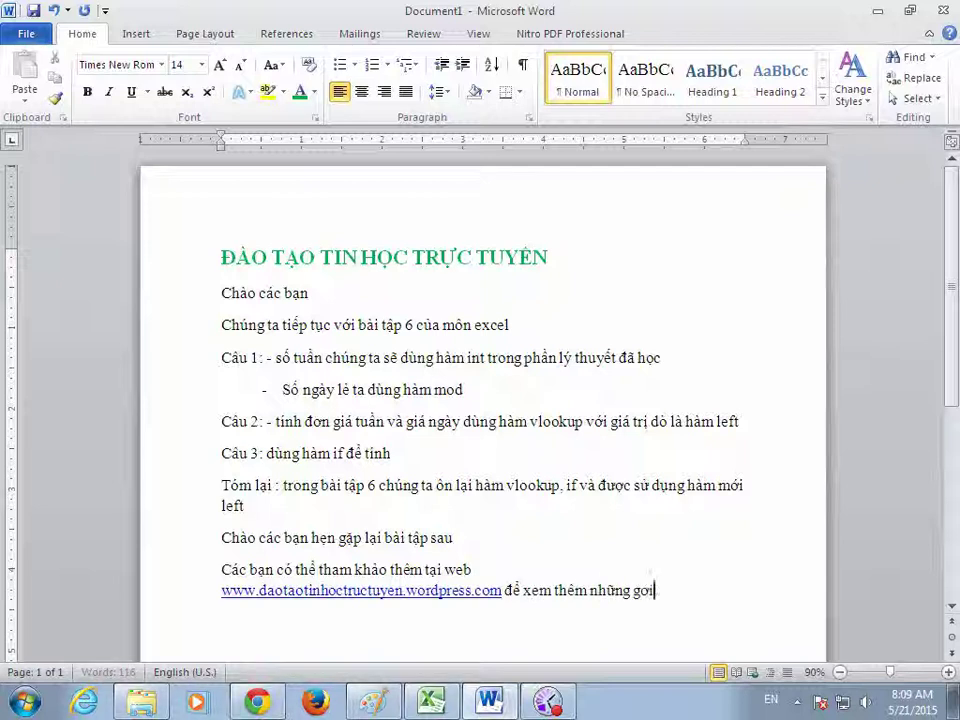
pyautogui.write(' ba')
pyautogui.write('f lamf')
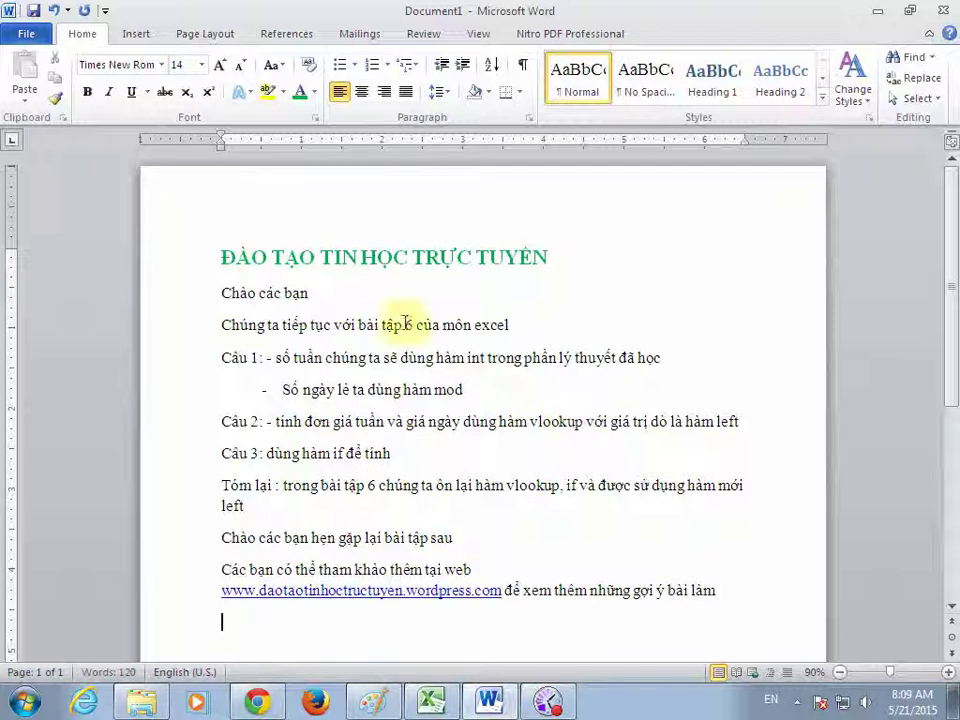
pyautogui.write('hu')
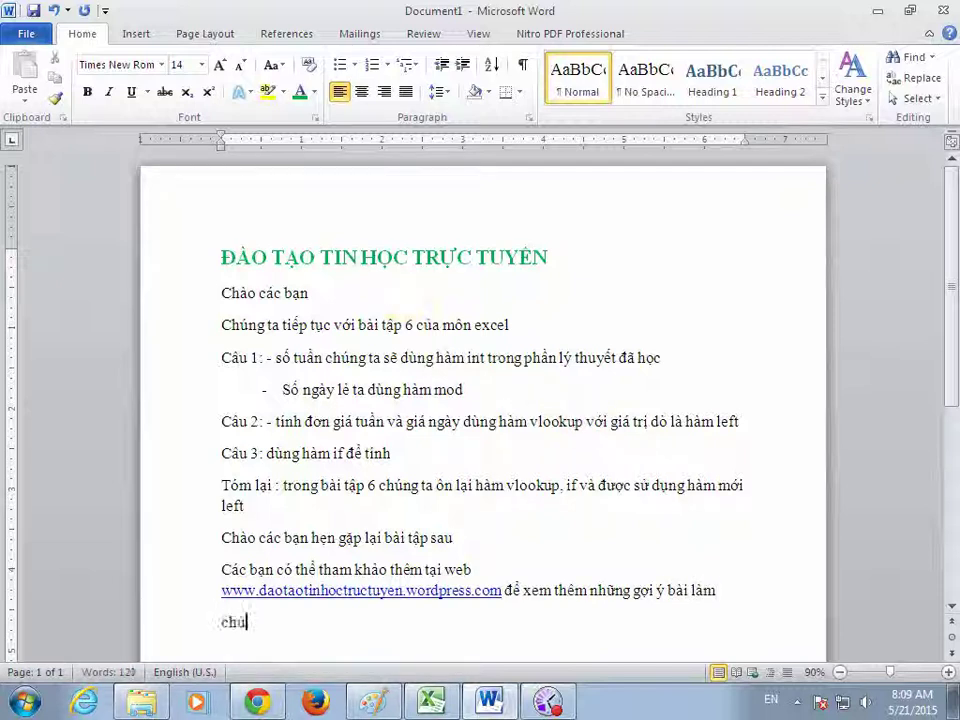
pyautogui.write('cs cacs')
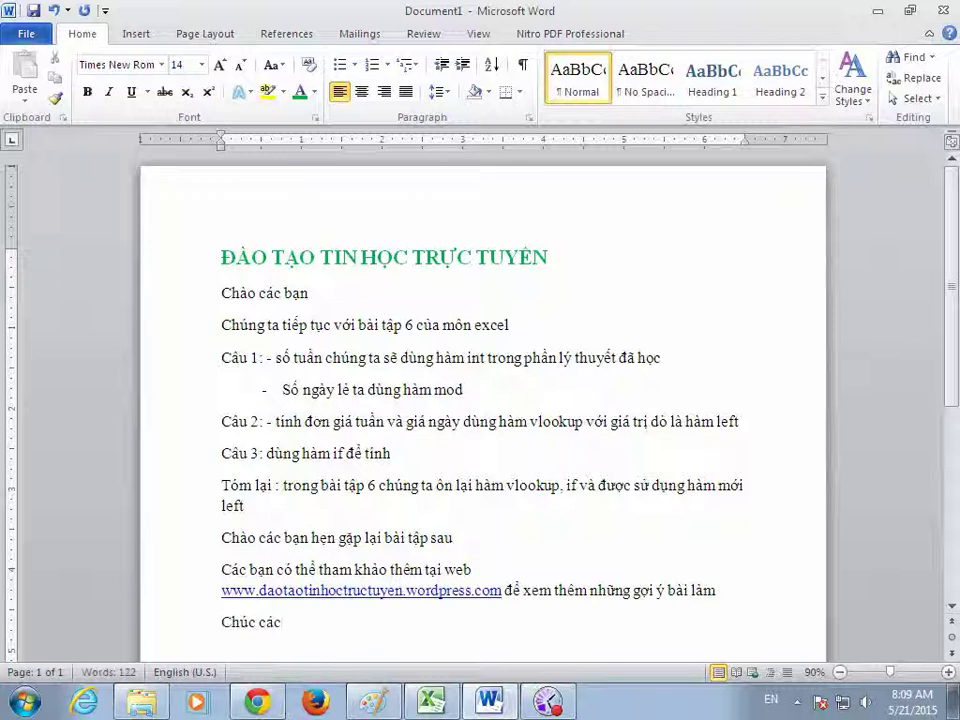
pyautogui.write('banj than')
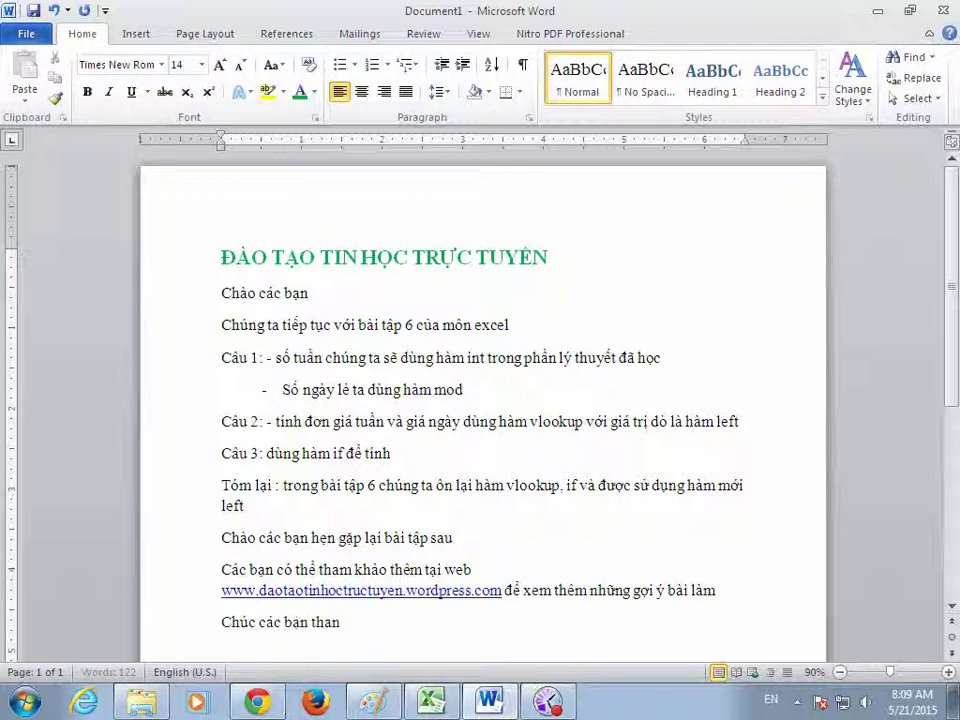
pyautogui.write('h')
pyautogui.write('f')
pyautogui.write('coong')
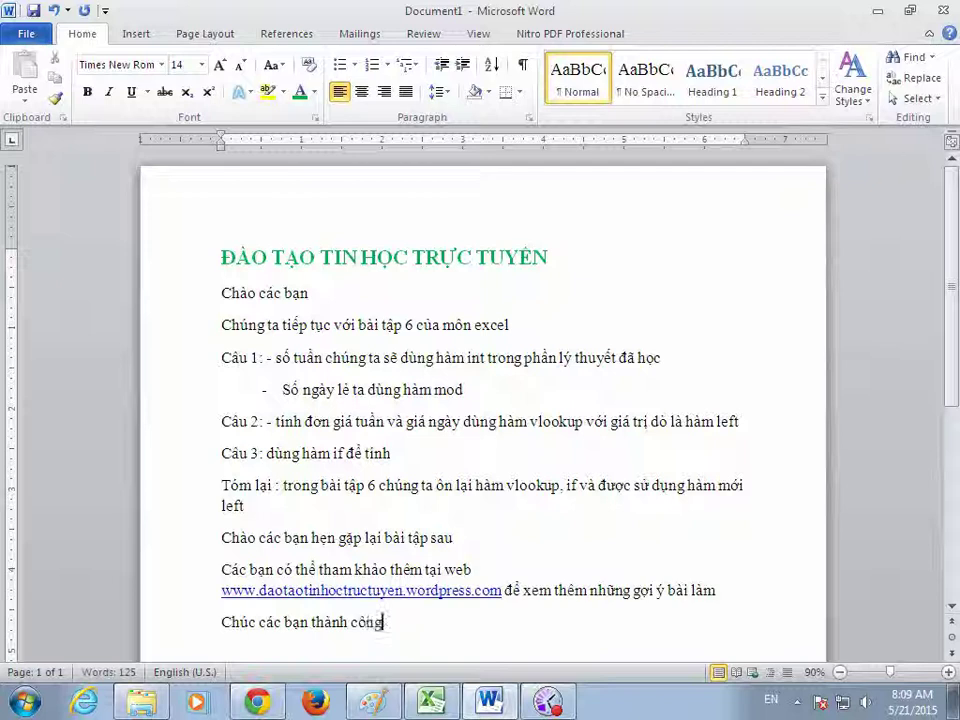